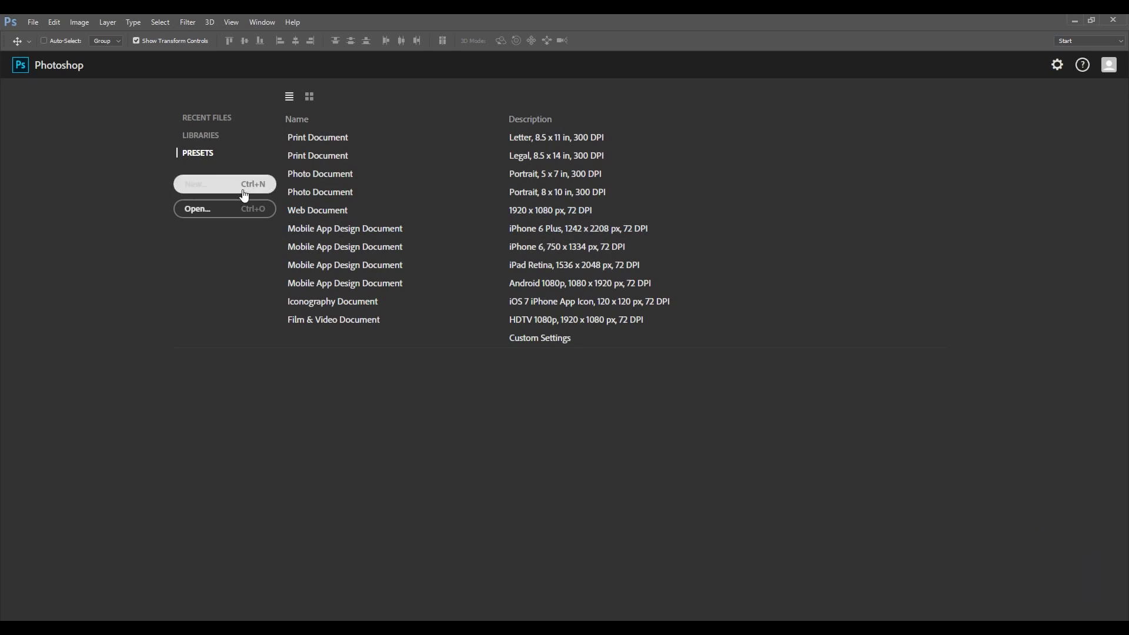
# - Create a blank 297 × 210 mm, 300 ppi document, then preview the flecked and clean white paper textures in Photos
pyautogui.click(244, 194)
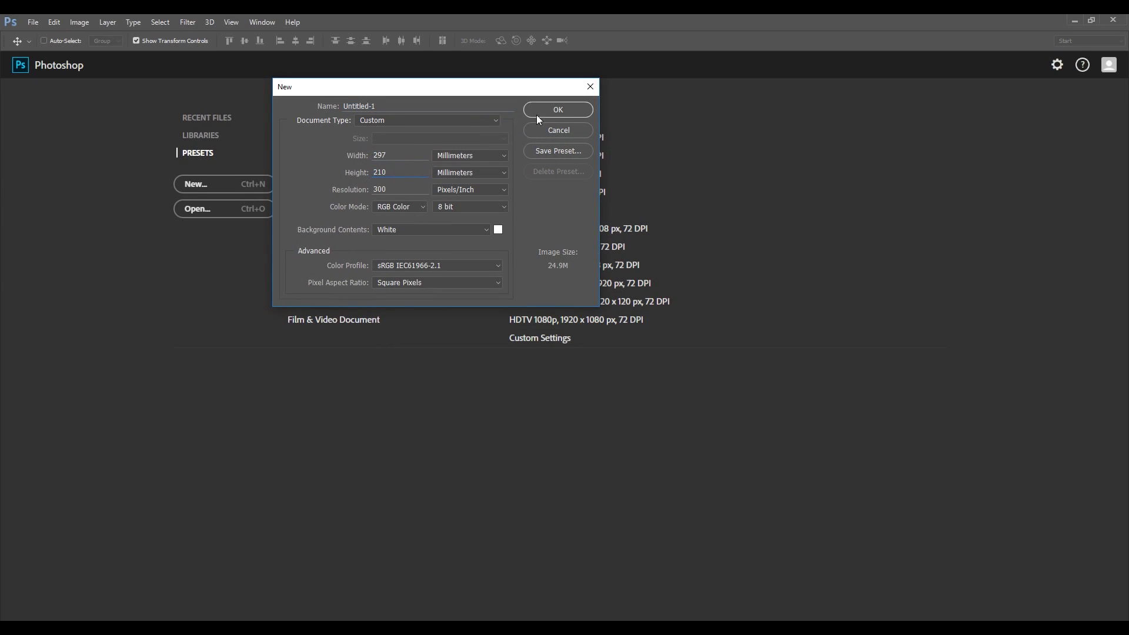
pyautogui.click(553, 111)
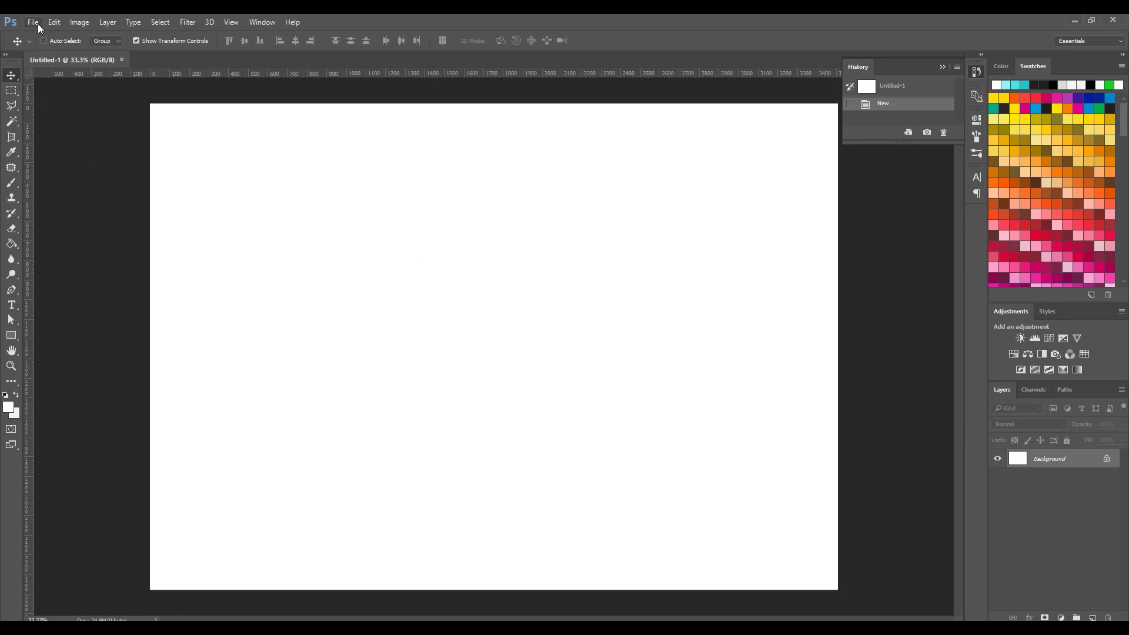
pyautogui.click(35, 22)
pyautogui.click(72, 47)
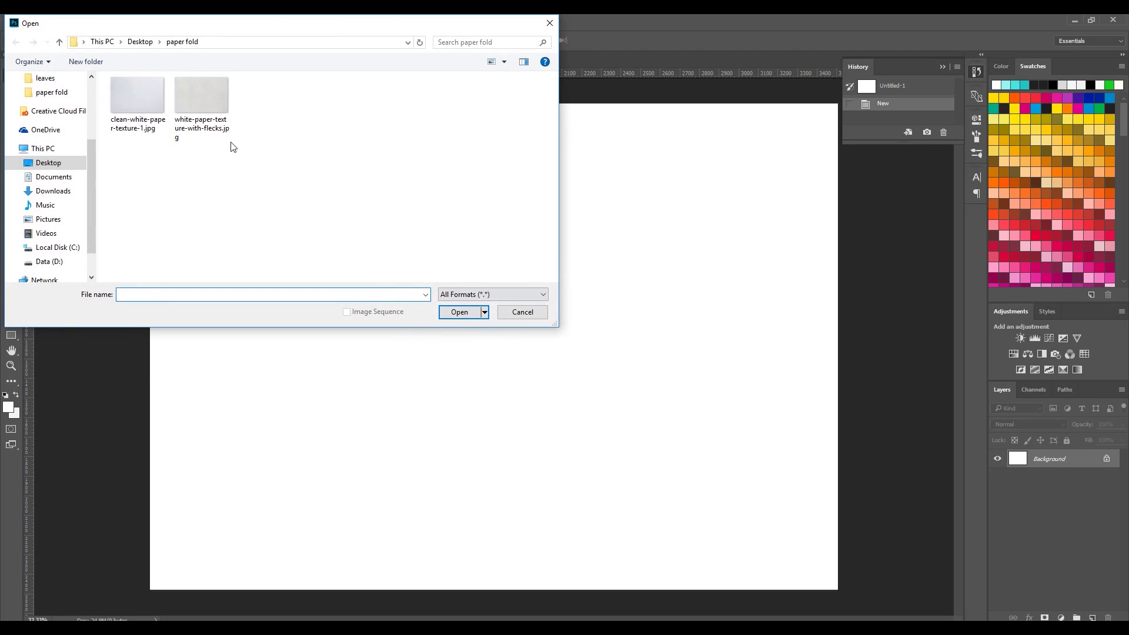
pyautogui.rightClick(195, 105)
pyautogui.click(238, 128)
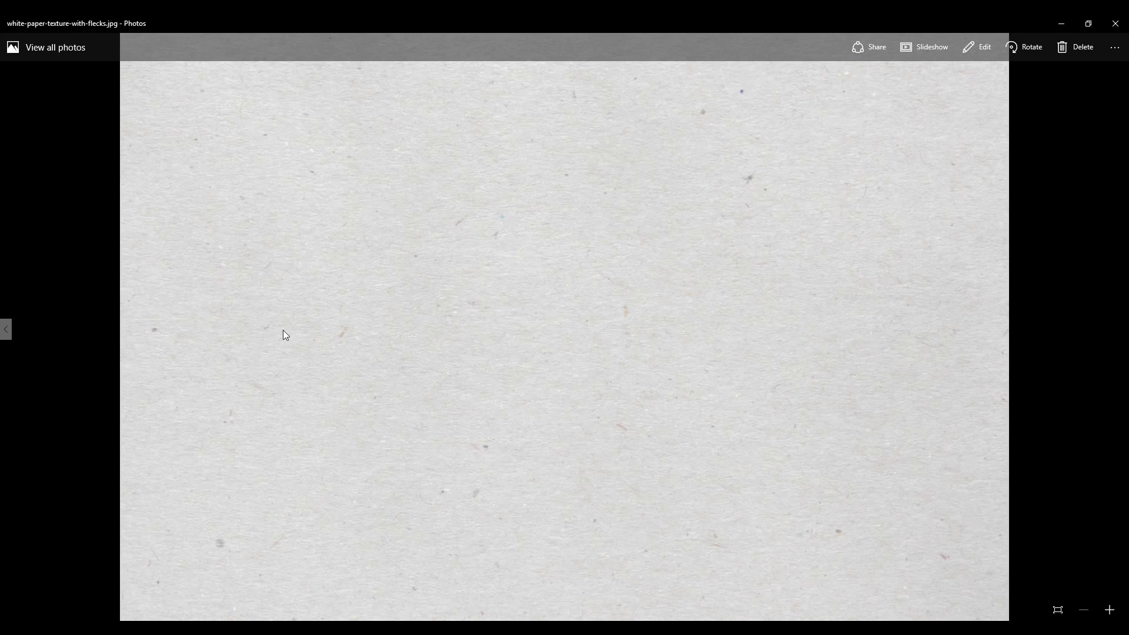
pyautogui.click(5, 330)
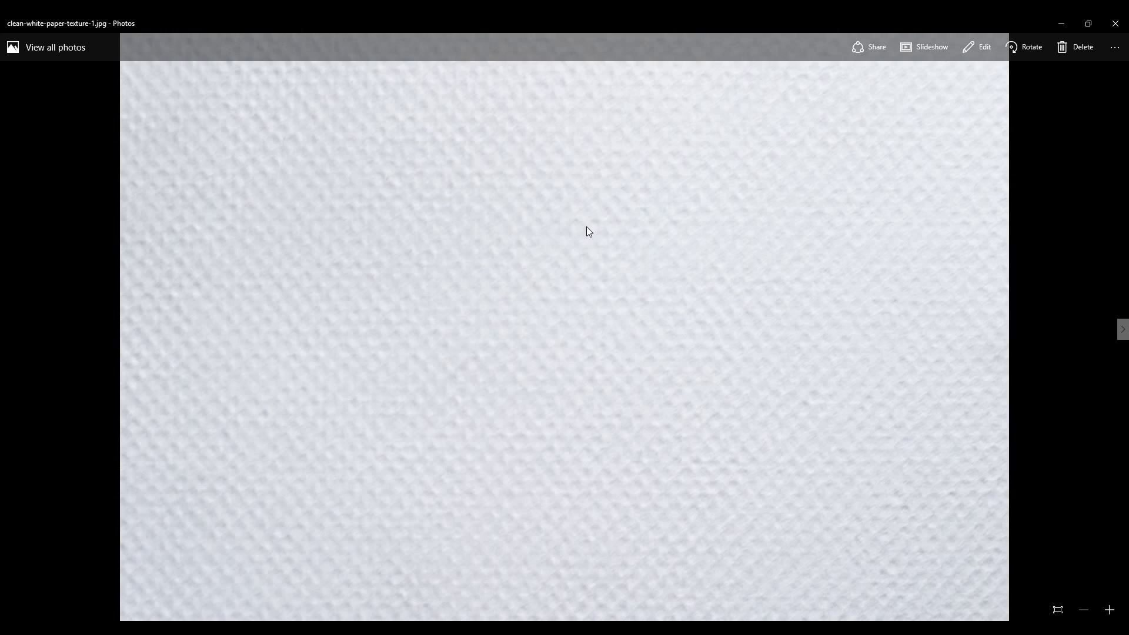
pyautogui.click(1115, 23)
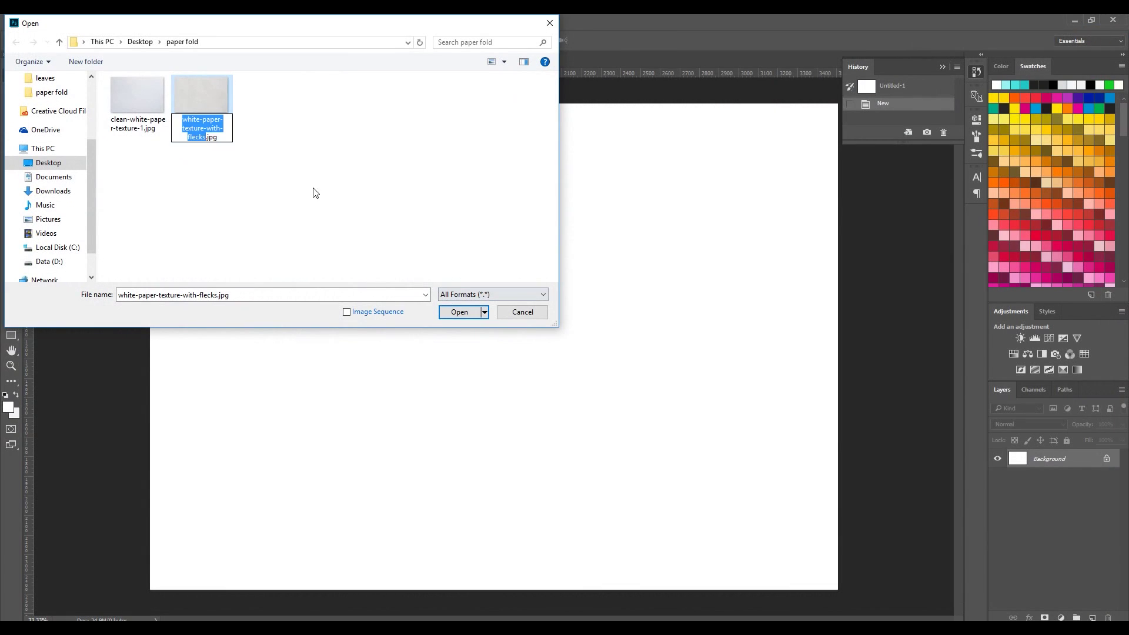
# - Open clean-white-paper-texture-1.jpg and perspective-crop it straight
pyautogui.click(137, 97)
pyautogui.click(459, 312)
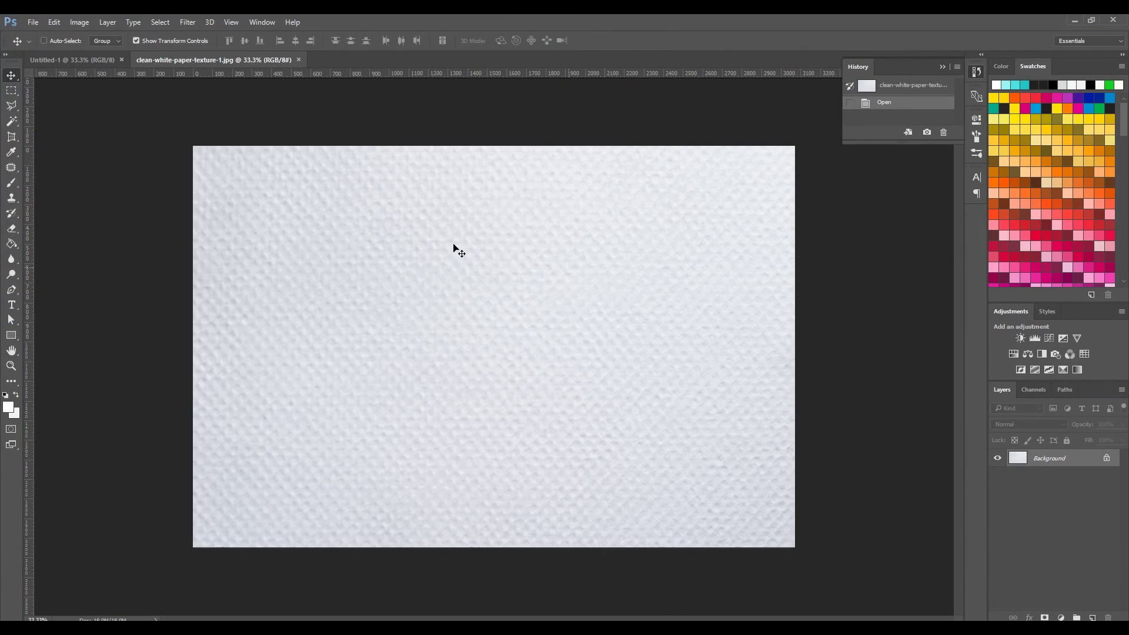
pyautogui.hotkey('ctrl', '+')
pyautogui.click(11, 136)
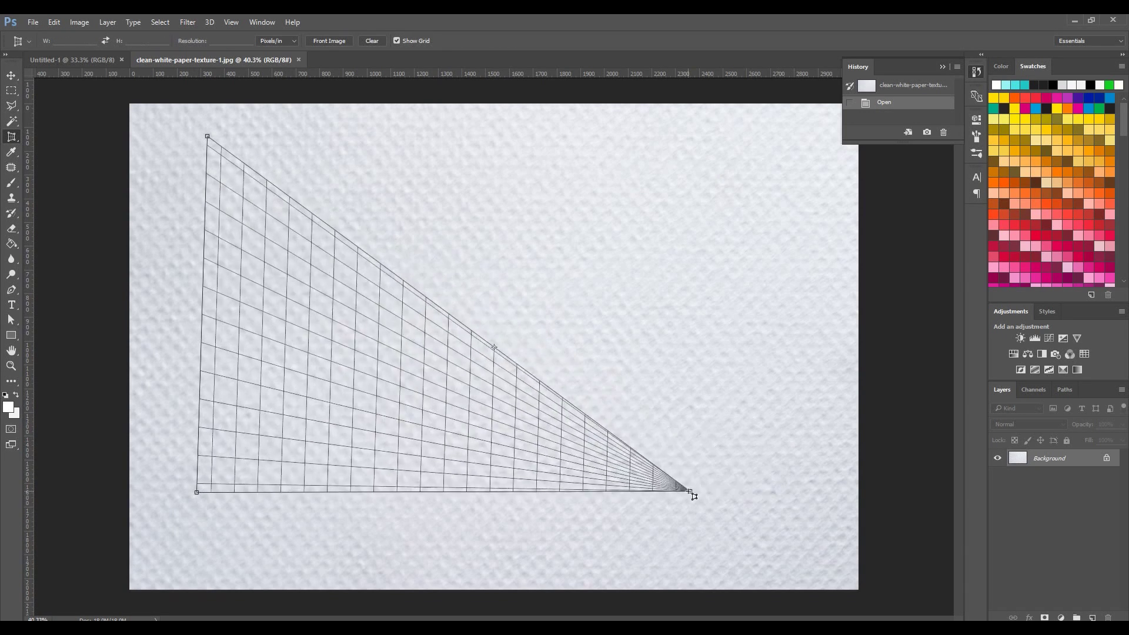
pyautogui.click(679, 492)
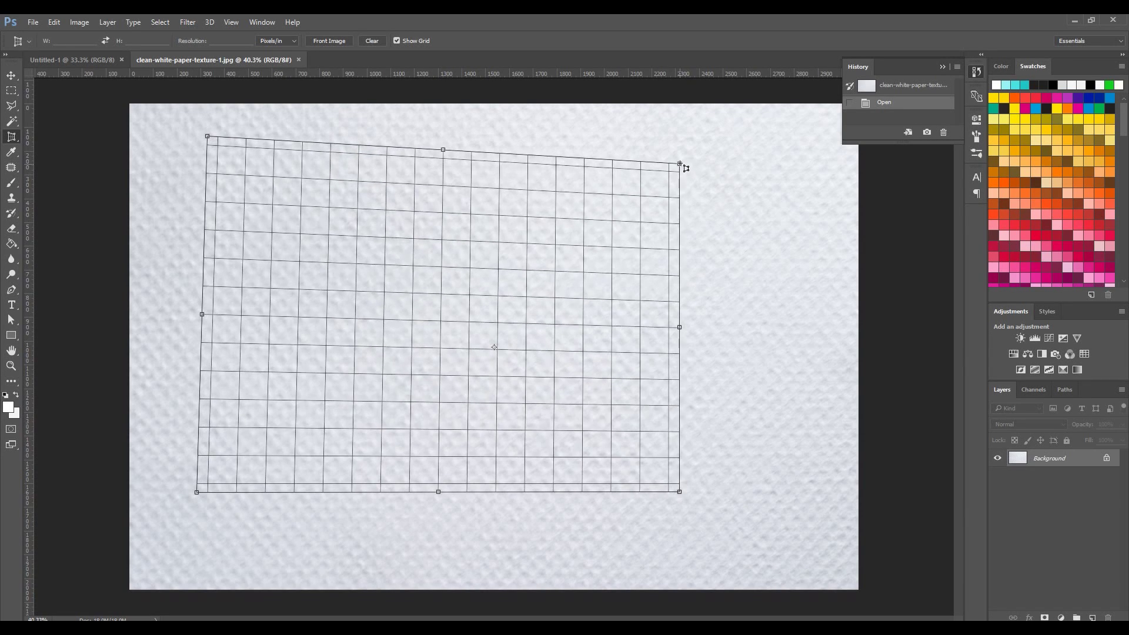
pyautogui.moveTo(682, 167); pyautogui.dragTo(683, 146)
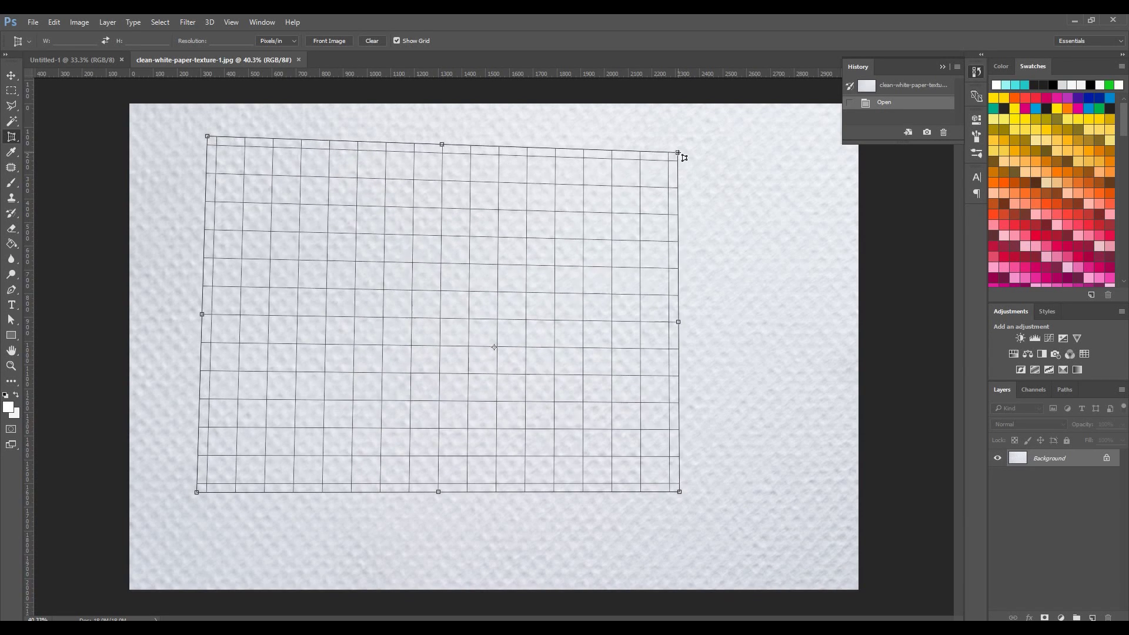
pyautogui.click(677, 141)
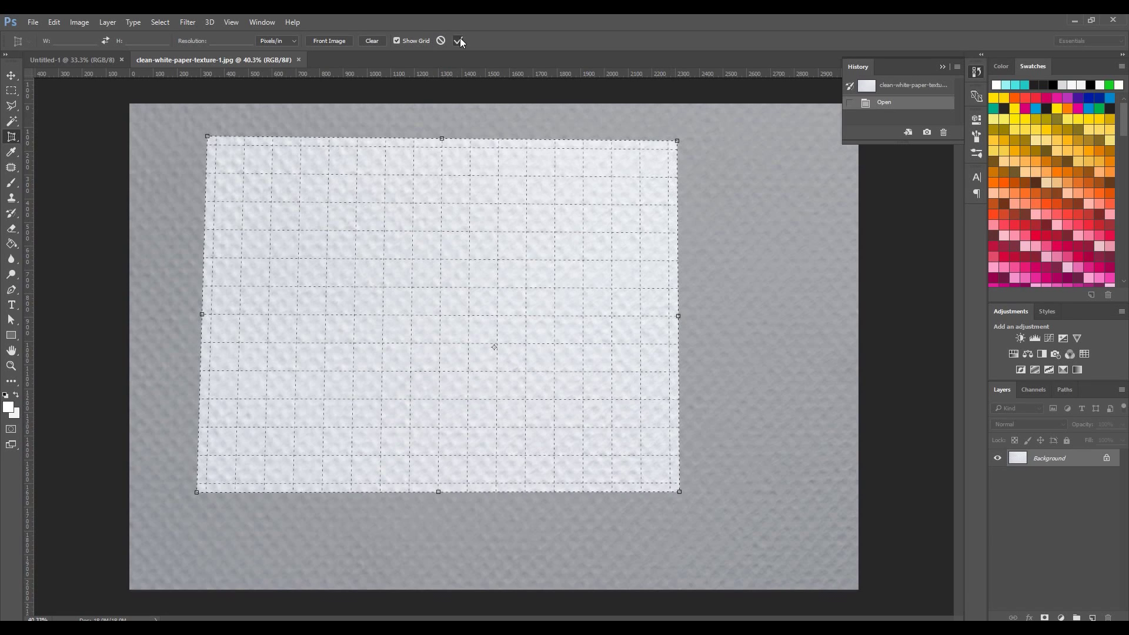
pyautogui.click(459, 41)
# - Define the cropped texture as a new pattern and return to the blank document
pyautogui.click(262, 134)
pyautogui.rightClick(281, 204)
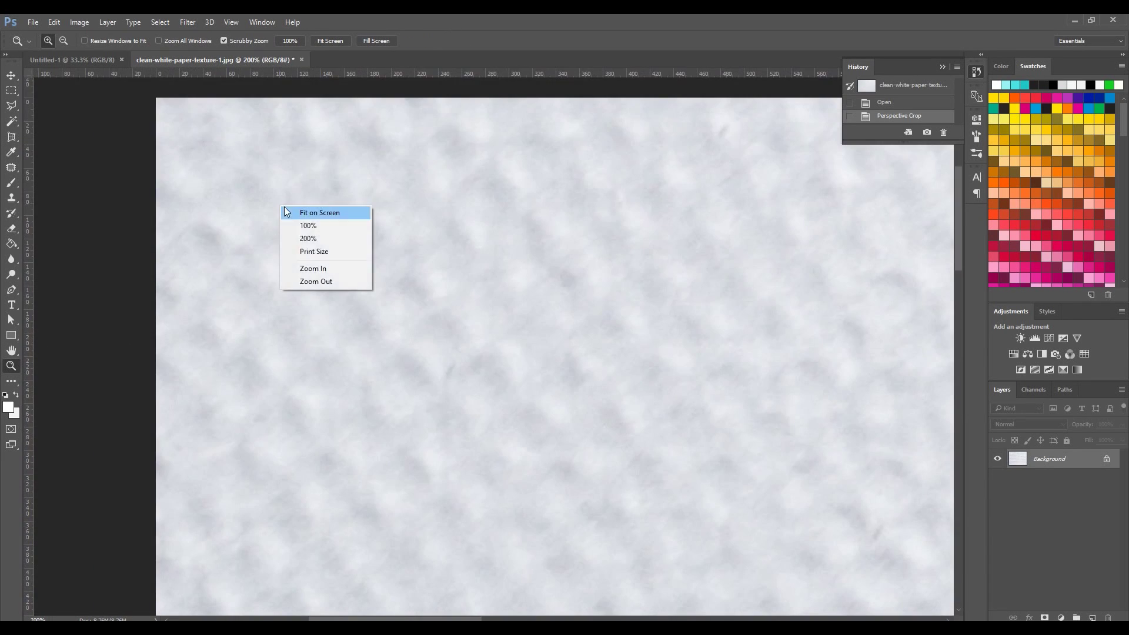
pyautogui.click(300, 211)
pyautogui.moveTo(484, 234); pyautogui.dragTo(92, 21)
pyautogui.click(54, 22)
pyautogui.click(106, 313)
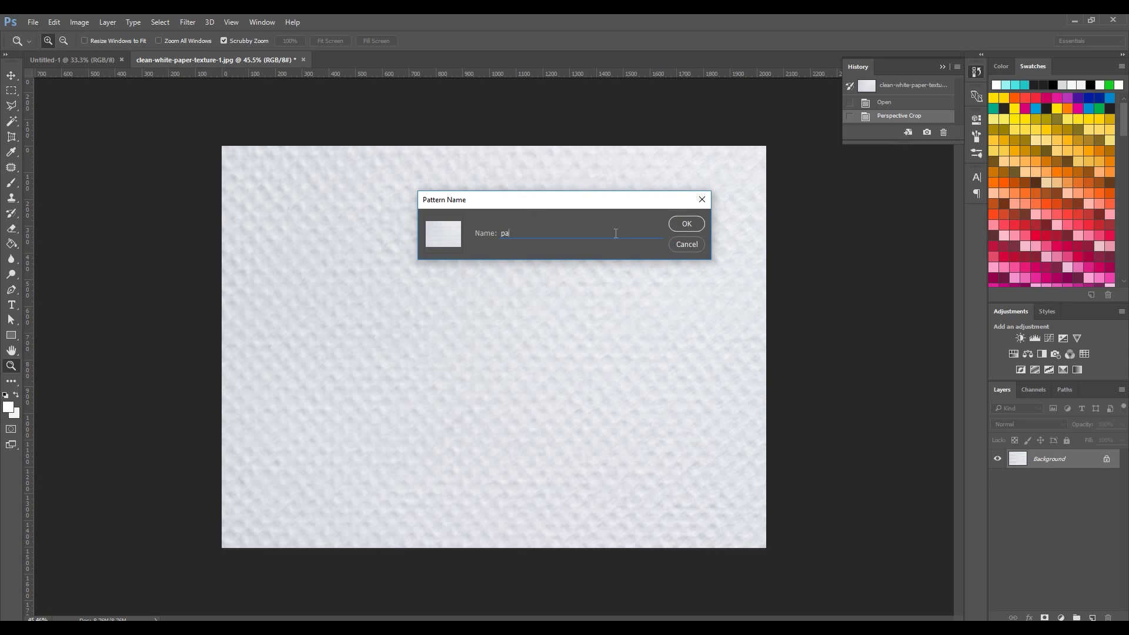
pyautogui.click(680, 223)
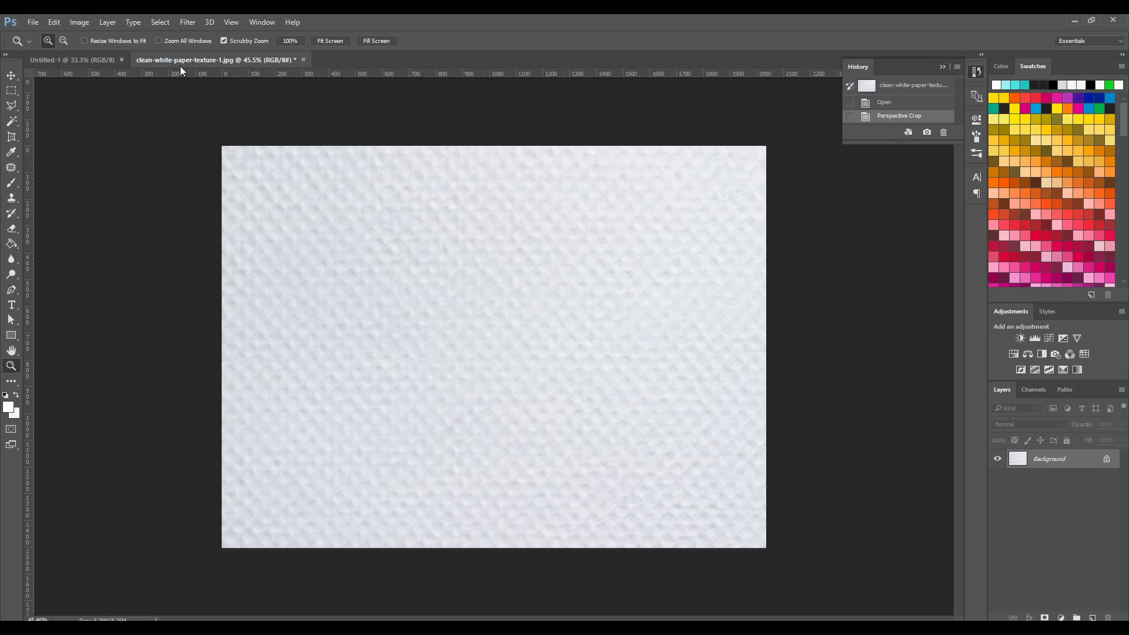
pyautogui.click(92, 63)
# - Fit the blank canvas on screen, add a new Layer 1 and pick the Paint Bucket
pyautogui.rightClick(491, 285)
pyautogui.click(506, 288)
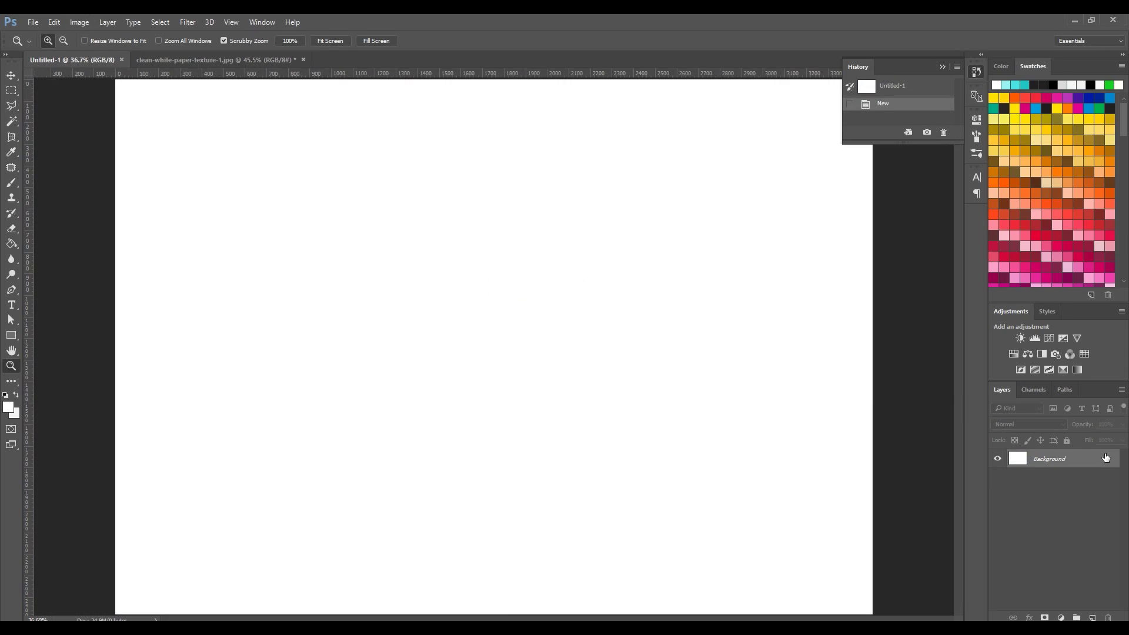
pyautogui.click(1091, 617)
pyautogui.press('g')
# - Try a white paper Pattern Overlay on Layer 1, then cancel it
pyautogui.rightClick(1050, 460)
pyautogui.click(953, 100)
pyautogui.click(676, 345)
pyautogui.click(862, 298)
pyautogui.click(867, 383)
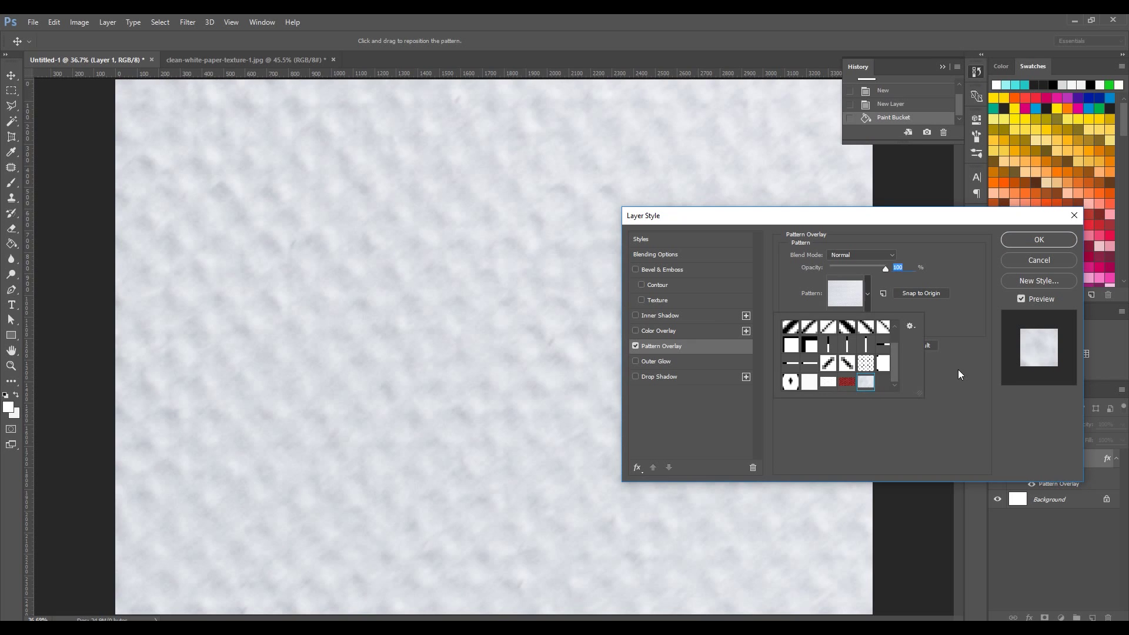
pyautogui.click(957, 374)
pyautogui.moveTo(851, 320); pyautogui.dragTo(845, 319)
pyautogui.click(1039, 260)
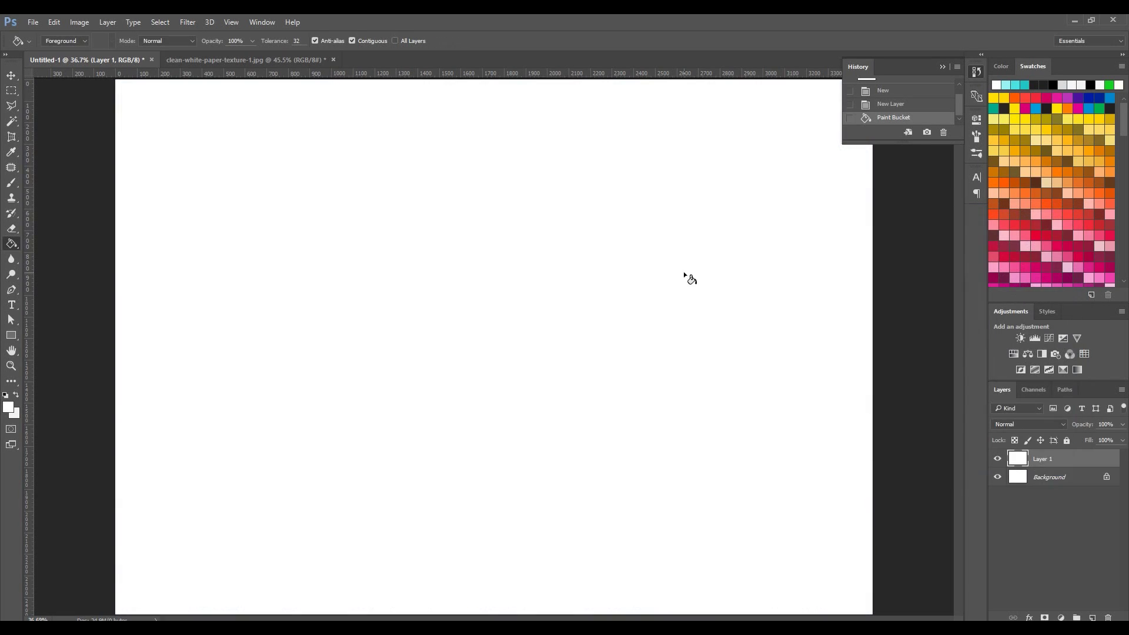
# - Return to the paper texture image and begin a new perspective crop
pyautogui.click(208, 61)
pyautogui.scroll(5, 328, 223)
pyautogui.scroll(2, 252, 151)
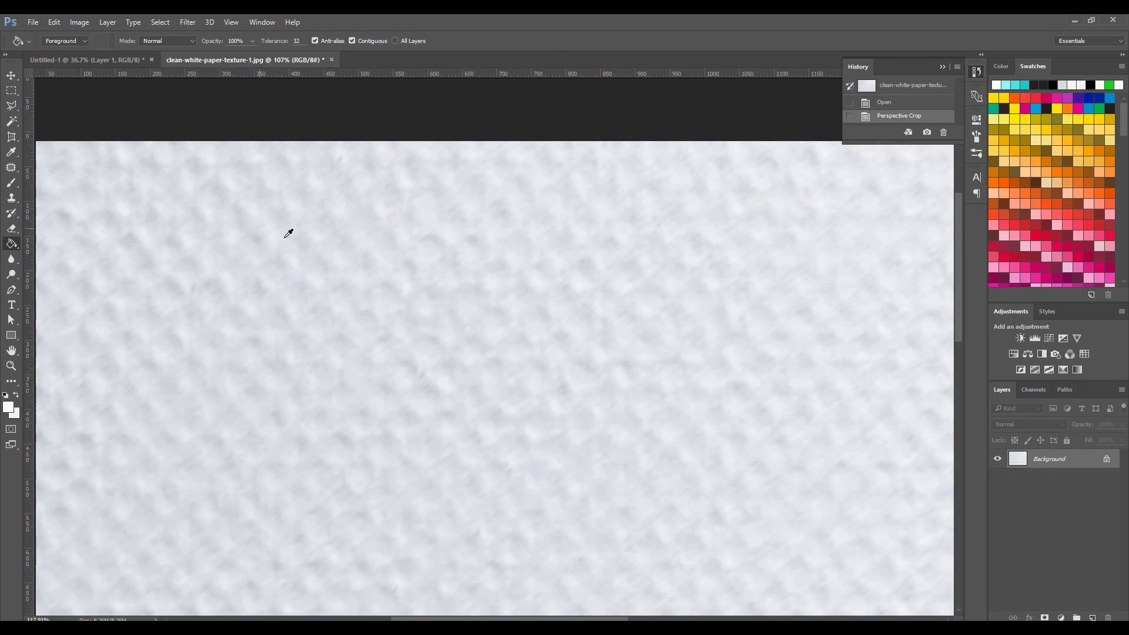
pyautogui.click(8, 136)
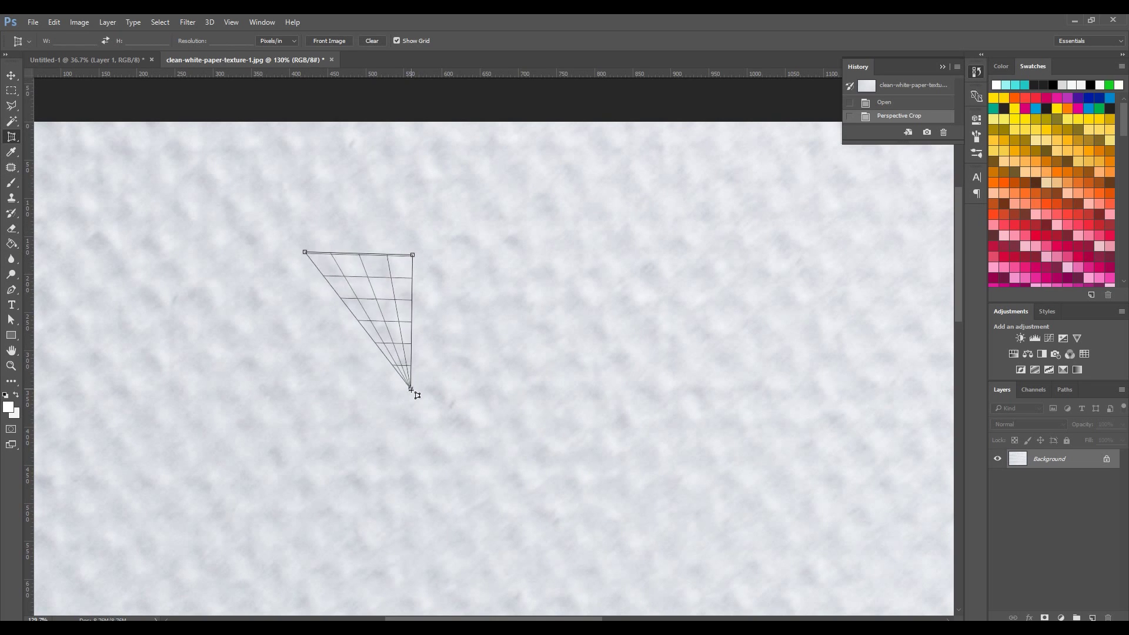
# - Perspective-crop a small patch of the paper texture
pyautogui.click(406, 430)
pyautogui.click(300, 429)
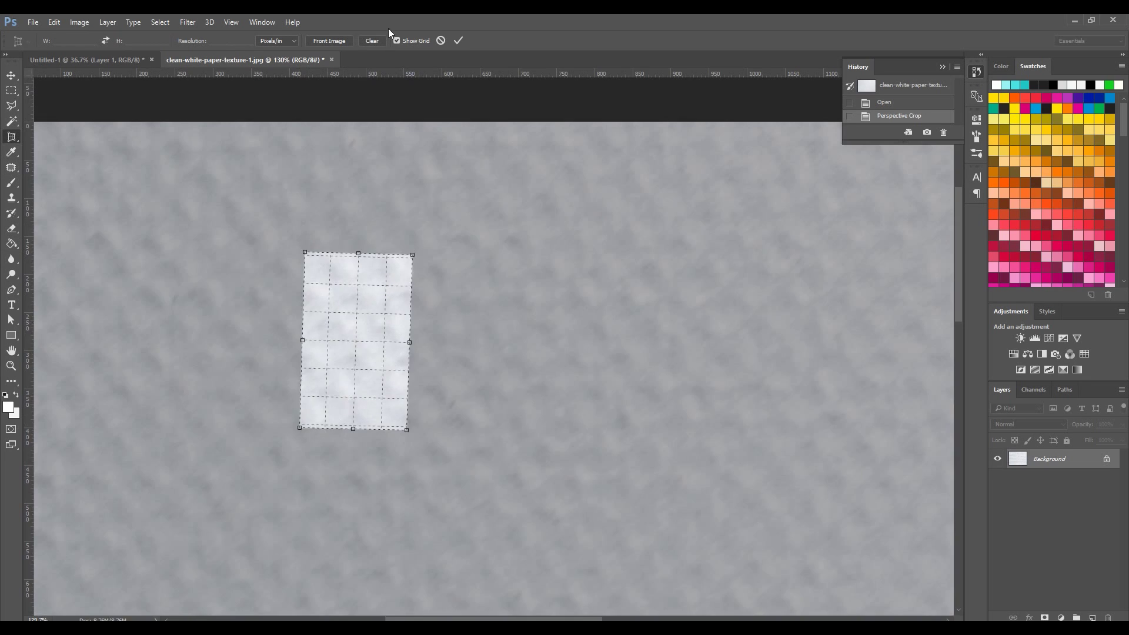
pyautogui.press('Return')
pyautogui.click(11, 366)
pyautogui.moveTo(542, 328); pyautogui.dragTo(588, 327)
# - Define the cropped patch as a pattern named 'paper'
pyautogui.click(54, 21)
pyautogui.click(129, 312)
pyautogui.write('paper')
pyautogui.press('Return')
# - Apply a fine-scaled Pattern Overlay of the 'paper' pattern to Layer 1
pyautogui.click(85, 59)
pyautogui.rightClick(1041, 458)
pyautogui.click(900, 93)
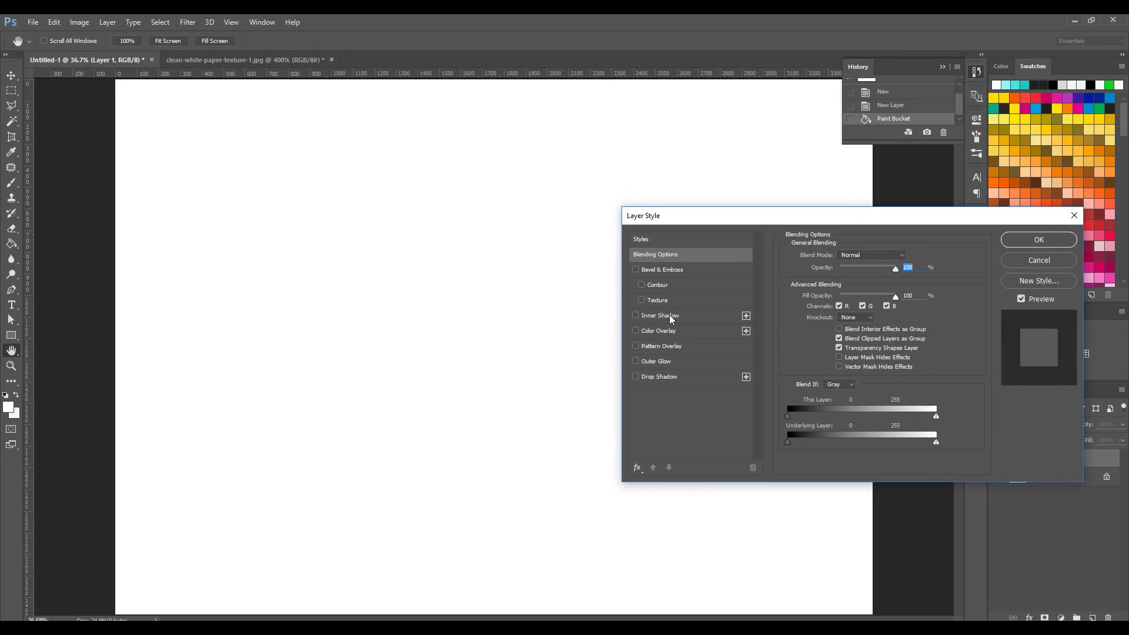
pyautogui.click(661, 345)
pyautogui.click(867, 293)
pyautogui.click(884, 381)
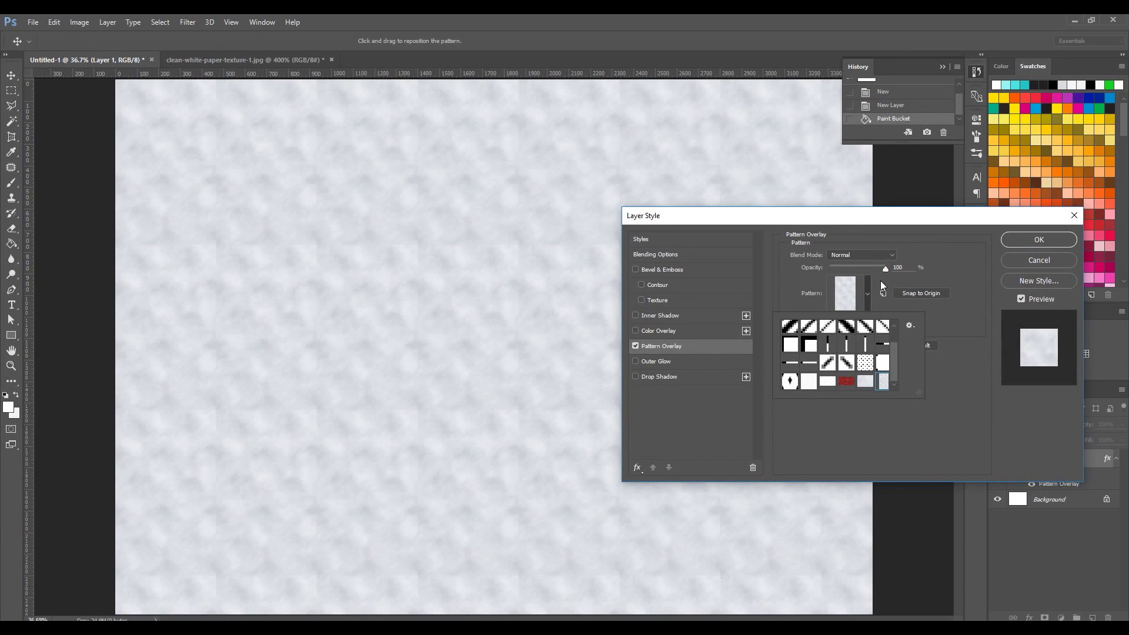
pyautogui.click(867, 309)
pyautogui.moveTo(852, 317); pyautogui.dragTo(844, 316)
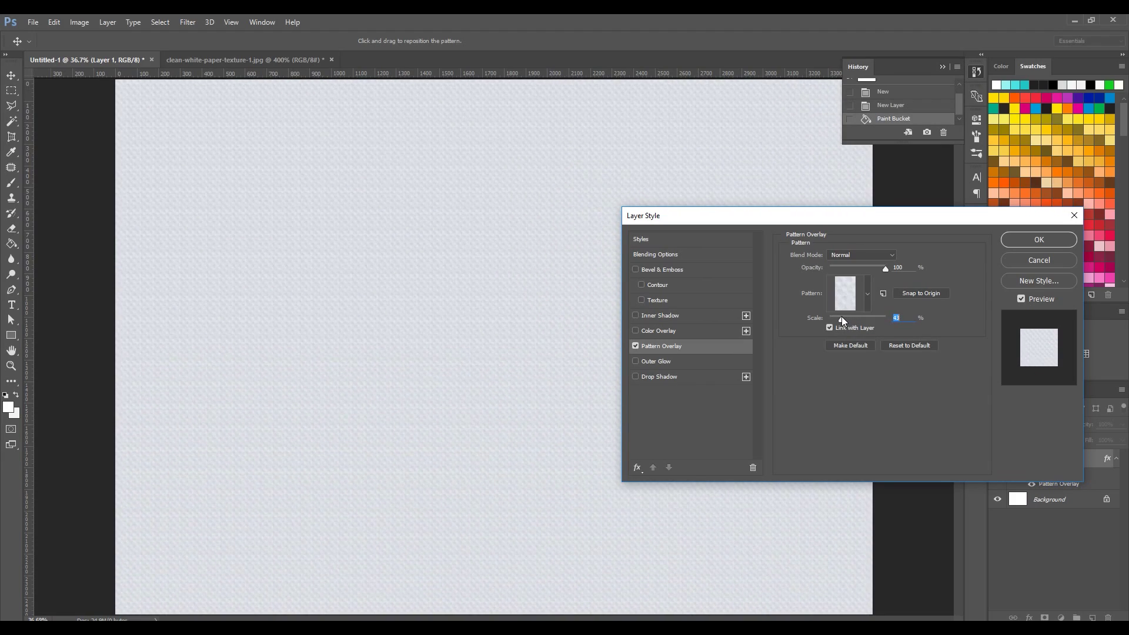
pyautogui.click(1038, 243)
# - Inspect the texture, confirm the overlay at 30% scale, and add an empty Layer 2
pyautogui.press('z')
pyautogui.click(474, 265)
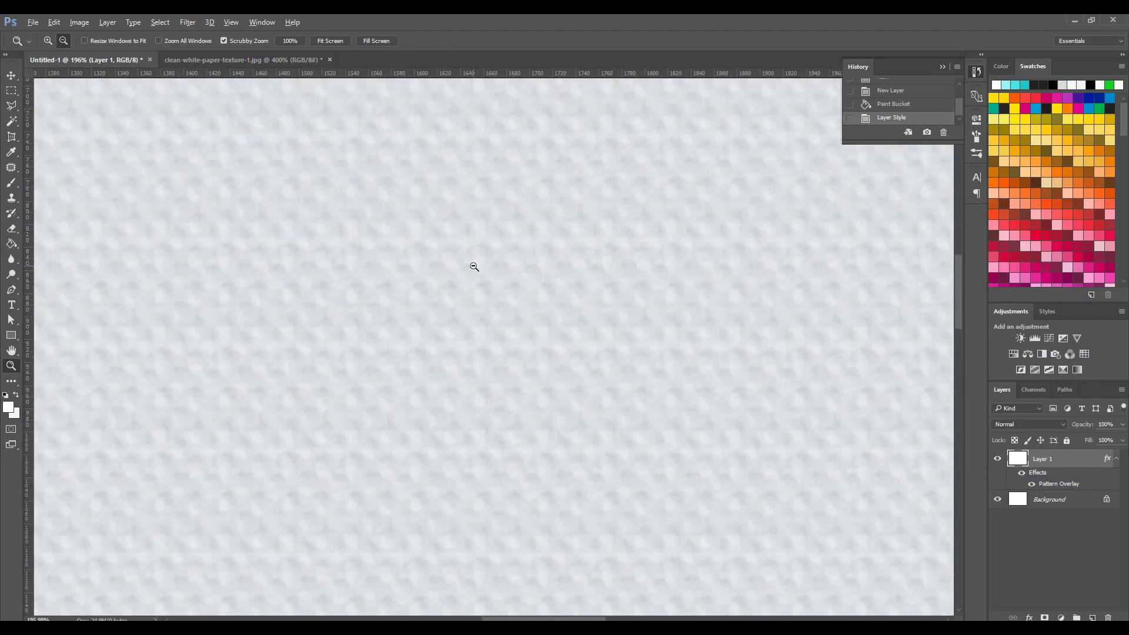
pyautogui.rightClick(474, 265)
pyautogui.click(505, 272)
pyautogui.rightClick(857, 94)
pyautogui.click(935, 98)
pyautogui.click(702, 346)
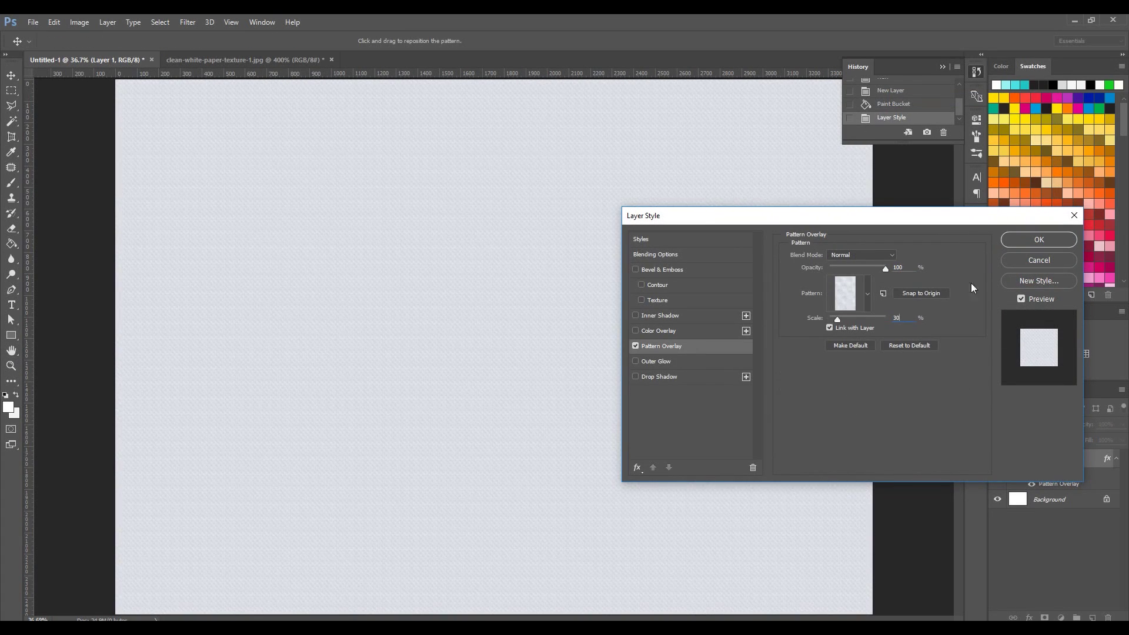
pyautogui.press('Return')
pyautogui.hotkey('ctrl', 'shift', 'alt', 'n')
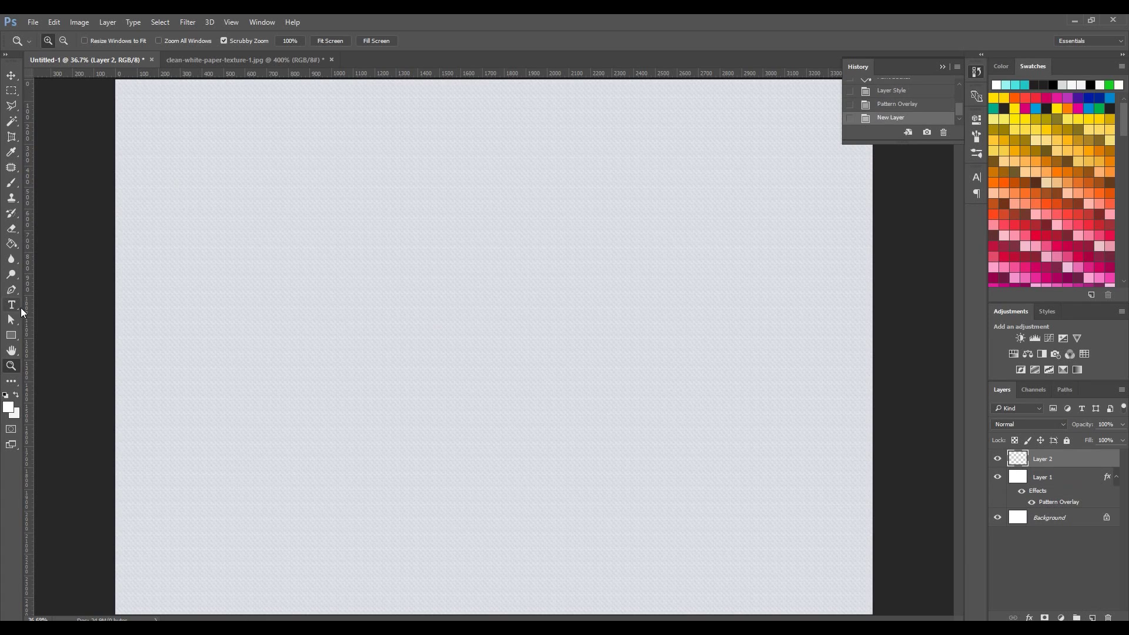
# - Type a letter 'A' in Helvetica Black at 310 pt
pyautogui.press('t')
pyautogui.click(456, 361)
pyautogui.write('A')
pyautogui.hotkey('ctrl', 'a')
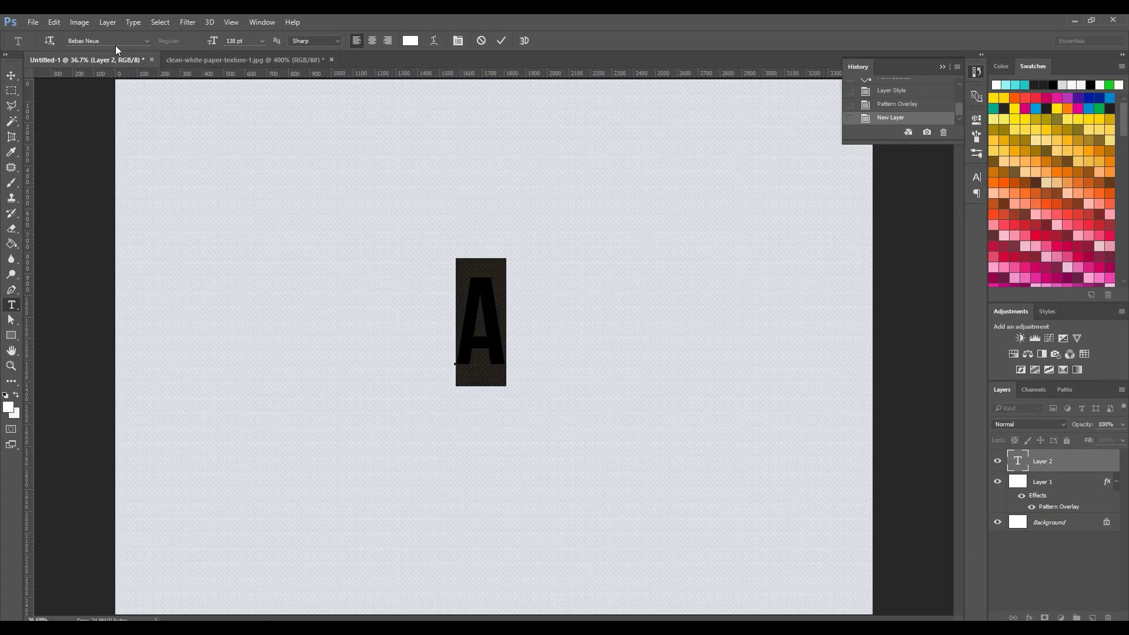
pyautogui.write('helvetica')
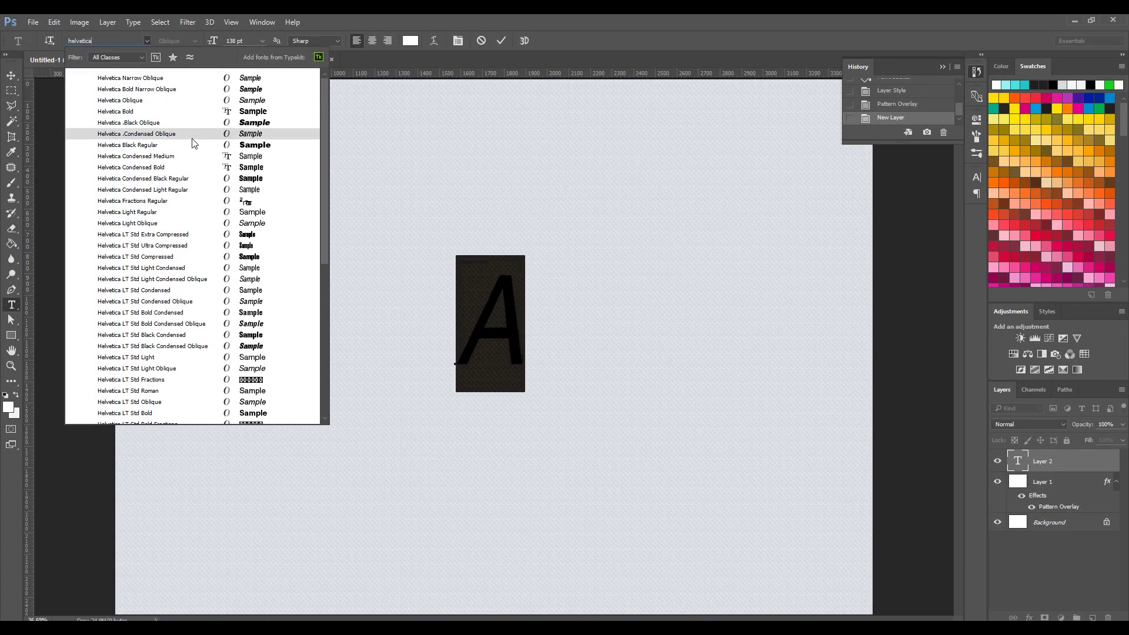
pyautogui.click(194, 144)
pyautogui.moveTo(212, 40); pyautogui.dragTo(314, 41)
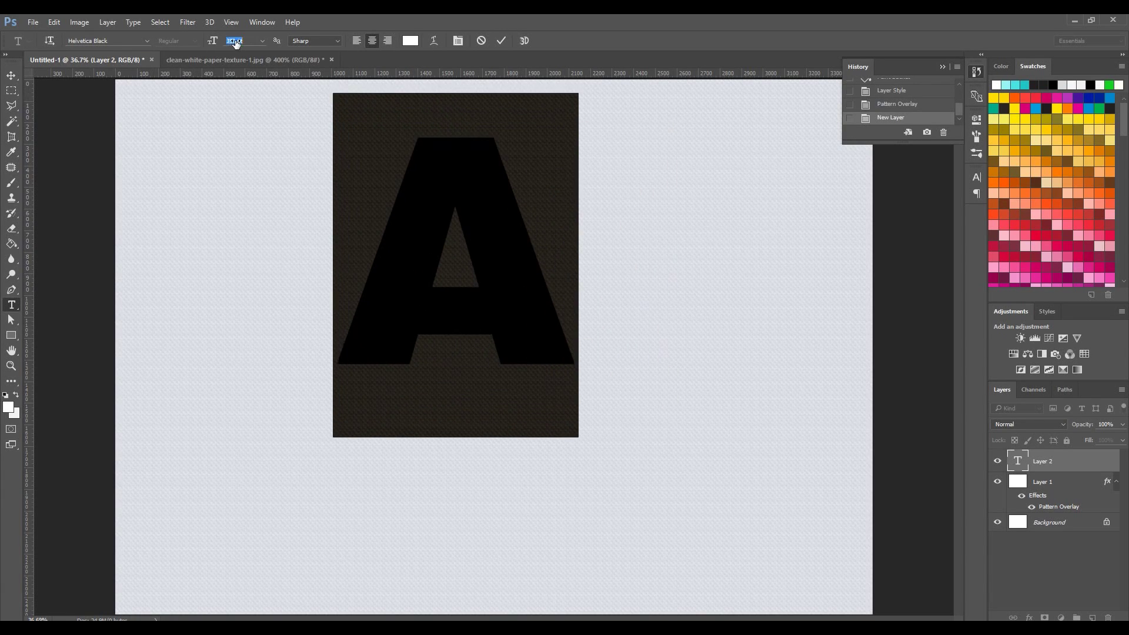
pyautogui.click(11, 75)
# - Move the letter A to the centre of the canvas and adjust the zoom
pyautogui.moveTo(509, 224); pyautogui.dragTo(541, 325)
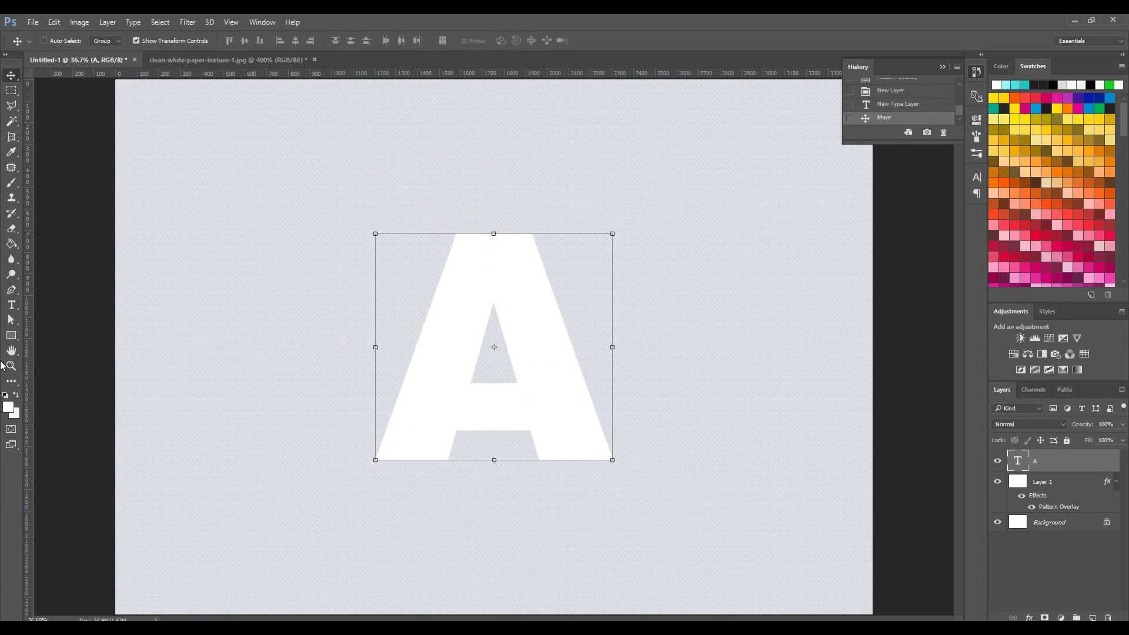
pyautogui.press('z')
pyautogui.keyDown('alt'); pyautogui.click(478, 368); pyautogui.keyUp('alt')
pyautogui.scroll(3, 479, 368)
pyautogui.press('v')
pyautogui.scroll(-3, 579, 365)
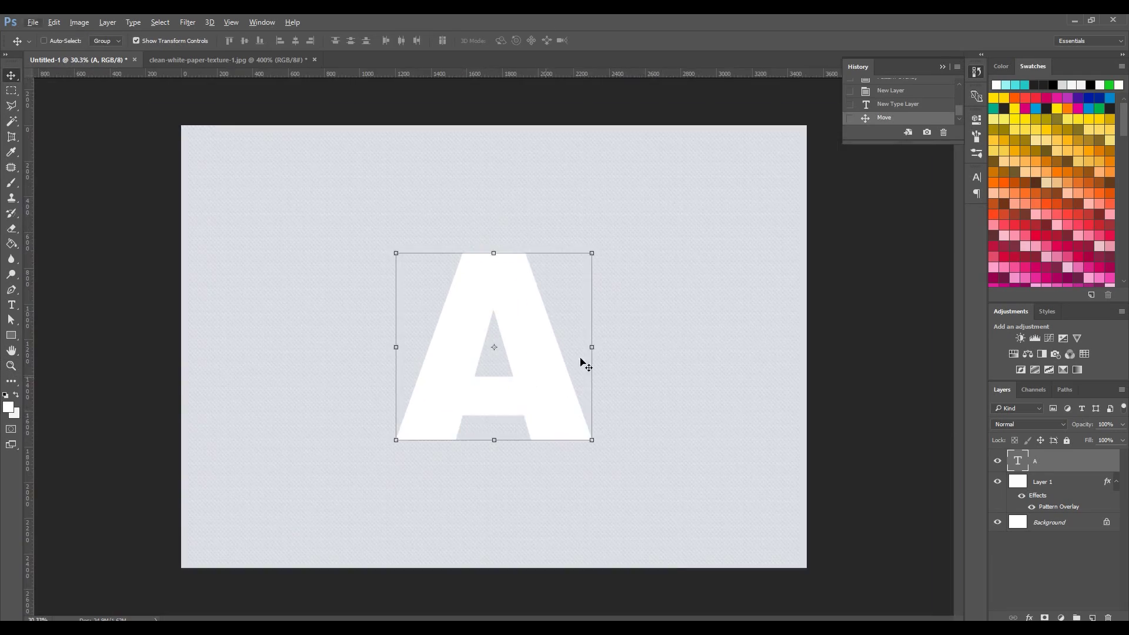
pyautogui.scroll(3, 428, 499)
pyautogui.scroll(3, 504, 453)
pyautogui.scroll(-3, 504, 452)
pyautogui.scroll(1, 531, 415)
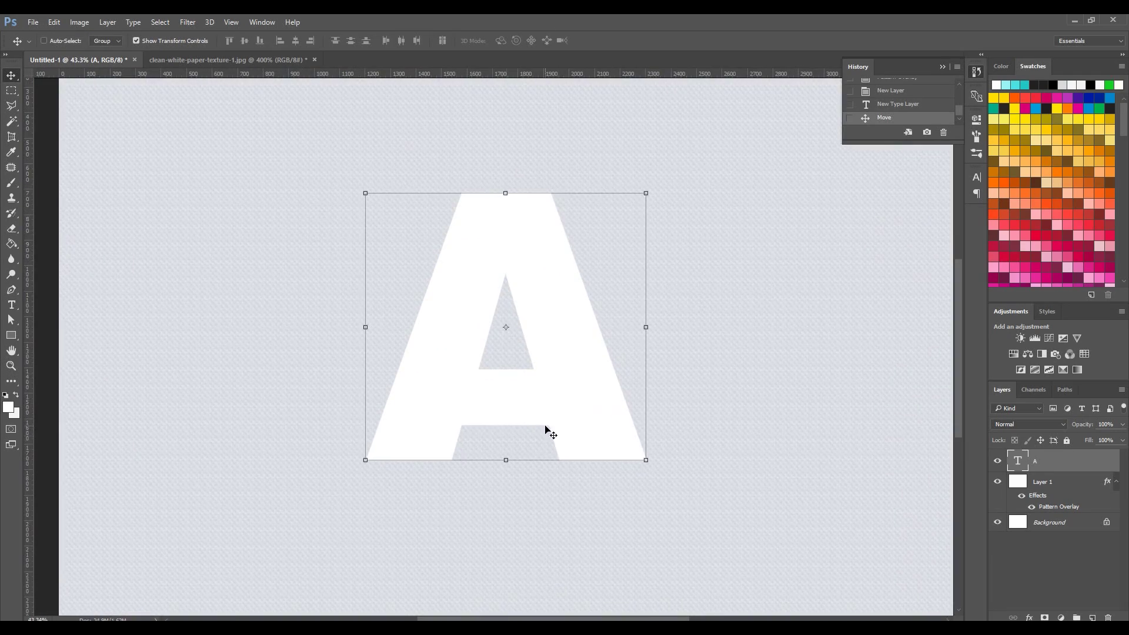
pyautogui.rightClick(1057, 466)
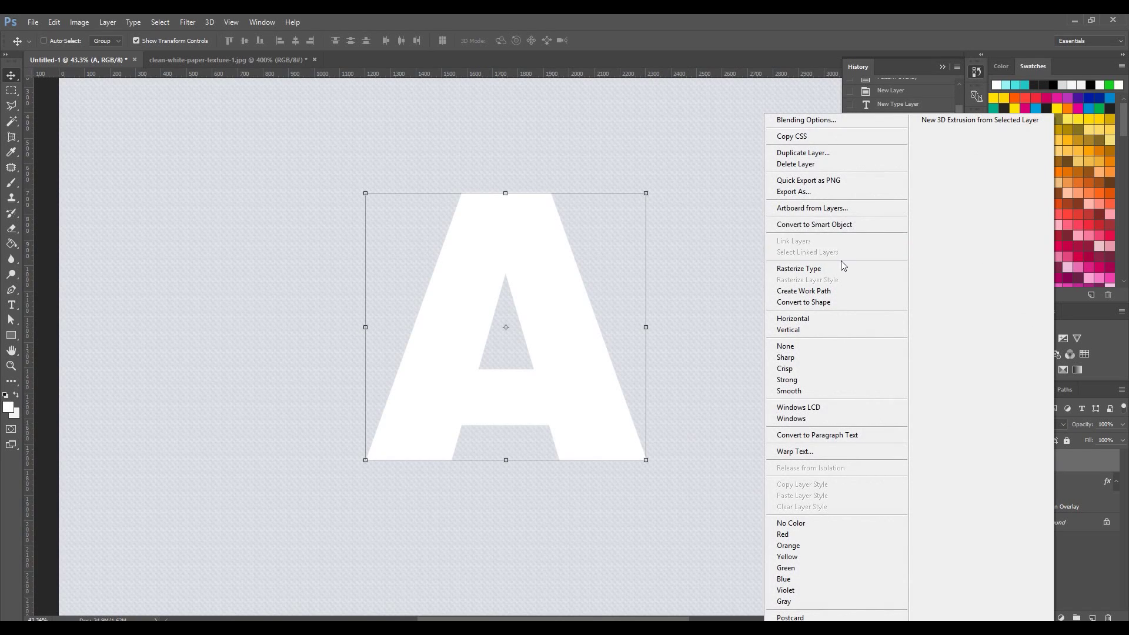
# - Convert the A layer to a smart object and place the flecked paper texture clipped inside it
pyautogui.click(822, 220)
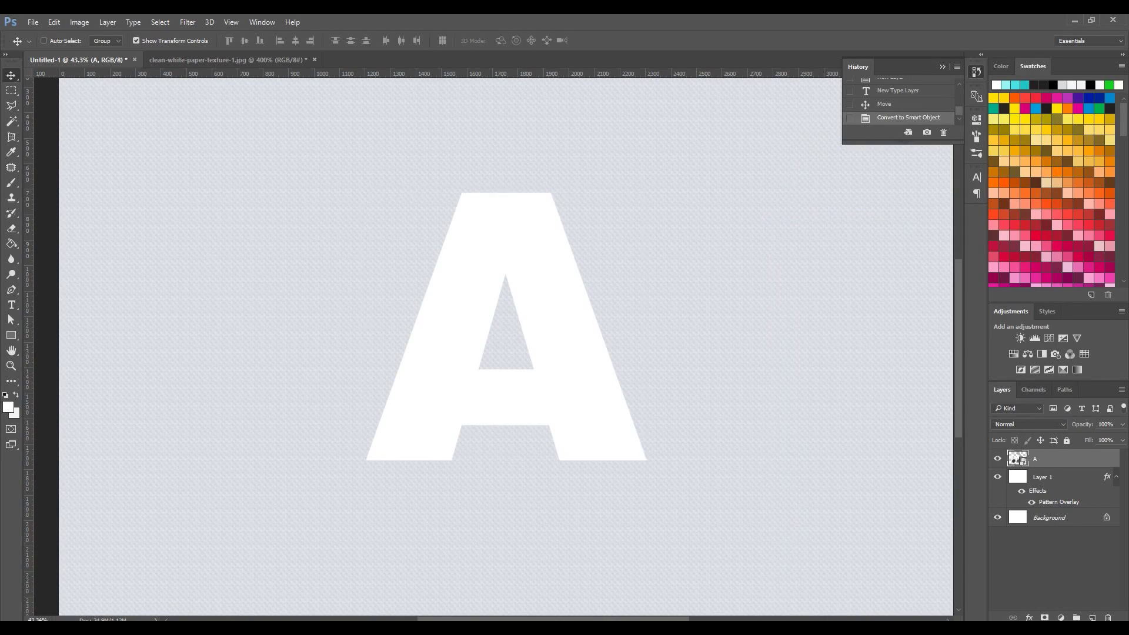
pyautogui.doubleClick(1017, 459)
pyautogui.click(32, 21)
pyautogui.click(94, 238)
pyautogui.click(174, 122)
pyautogui.rightClick(187, 99)
pyautogui.click(228, 125)
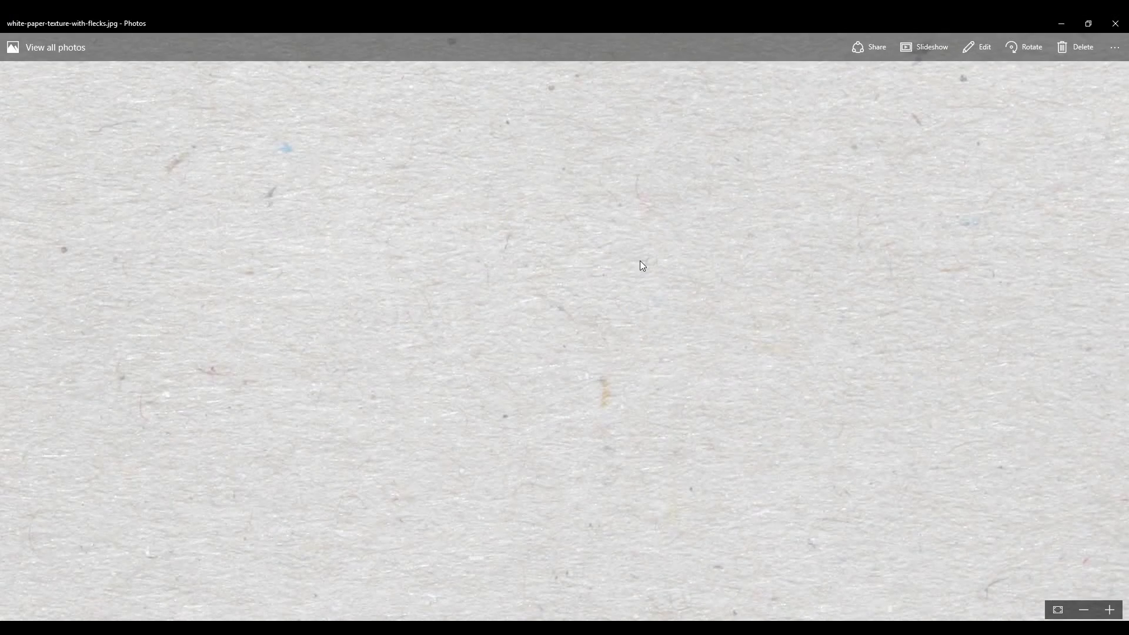
pyautogui.click(1115, 24)
pyautogui.press('Return')
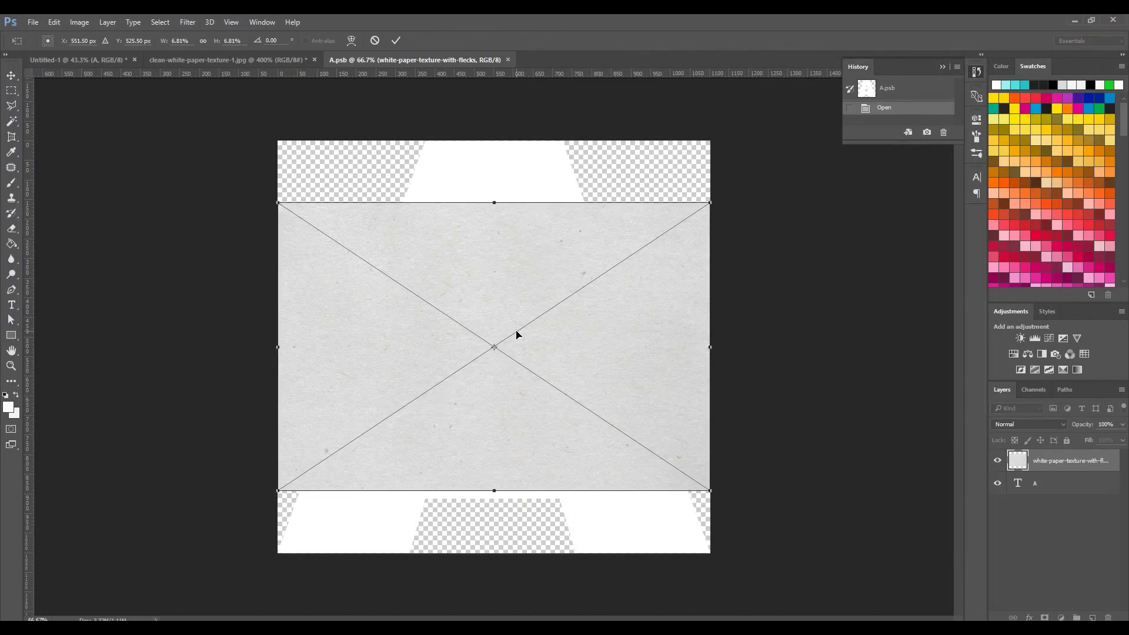
pyautogui.press('Return')
pyautogui.rightClick(1034, 460)
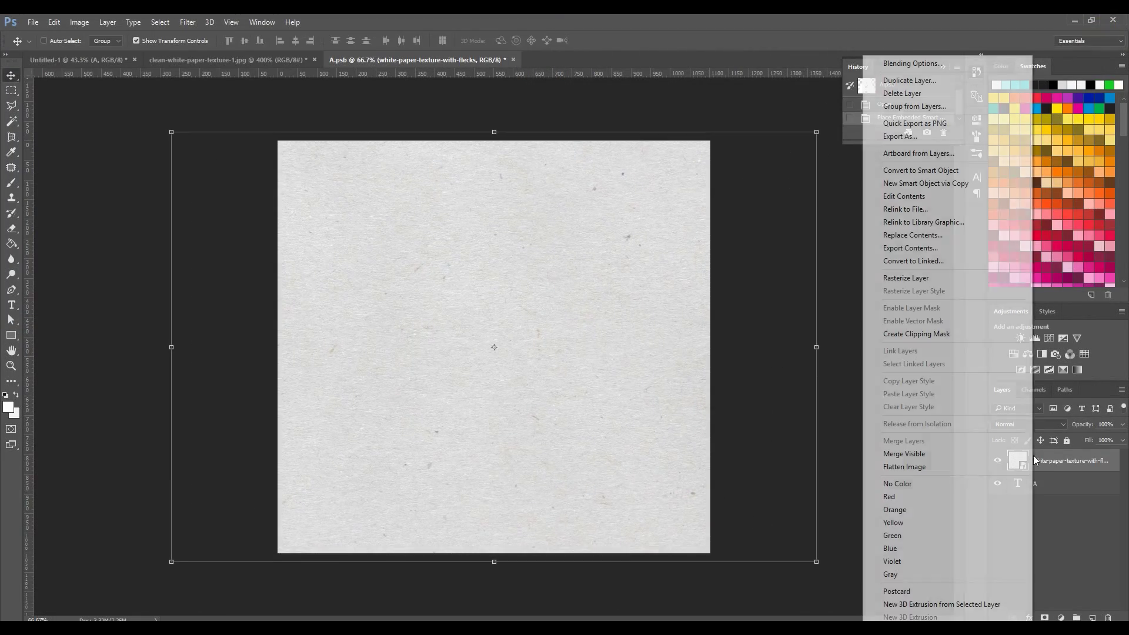
pyautogui.click(899, 333)
# - Close the clean white paper texture without saving and review the textured A in Untitled-1
pyautogui.click(249, 59)
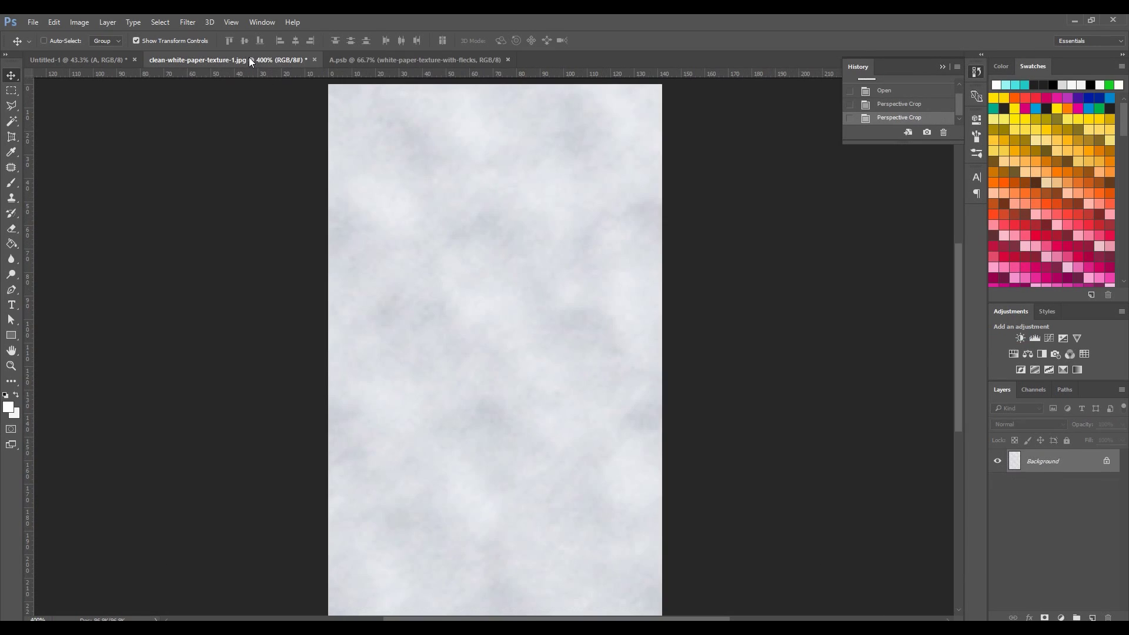
pyautogui.click(314, 59)
pyautogui.click(588, 261)
pyautogui.click(101, 61)
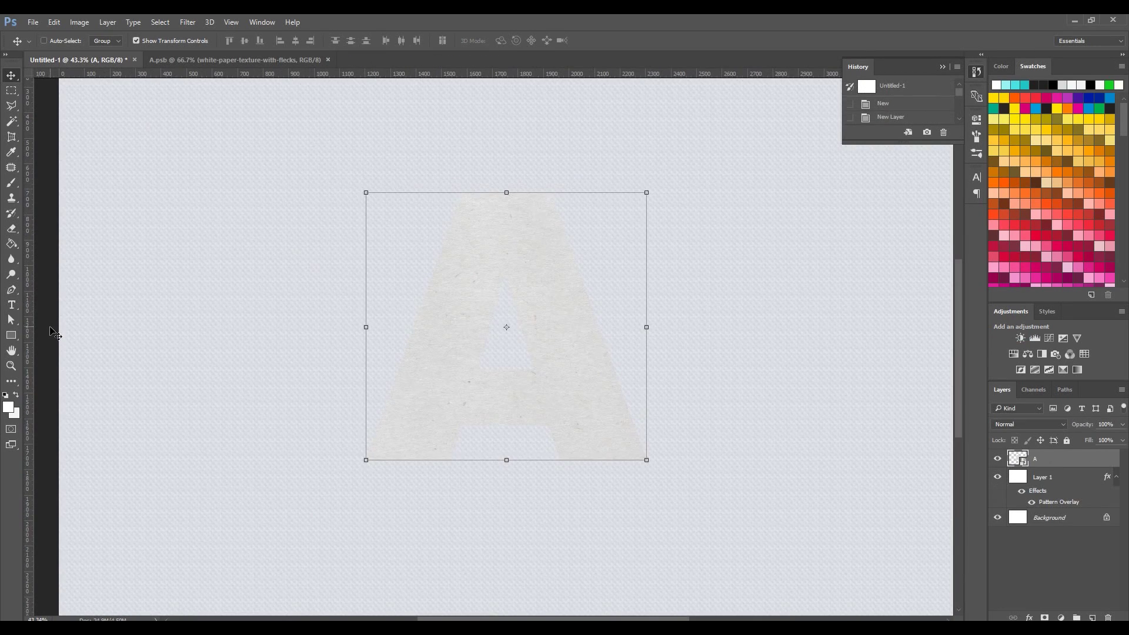
pyautogui.click(10, 366)
pyautogui.moveTo(403, 335); pyautogui.dragTo(547, 360)
pyautogui.rightClick(521, 316)
pyautogui.click(522, 318)
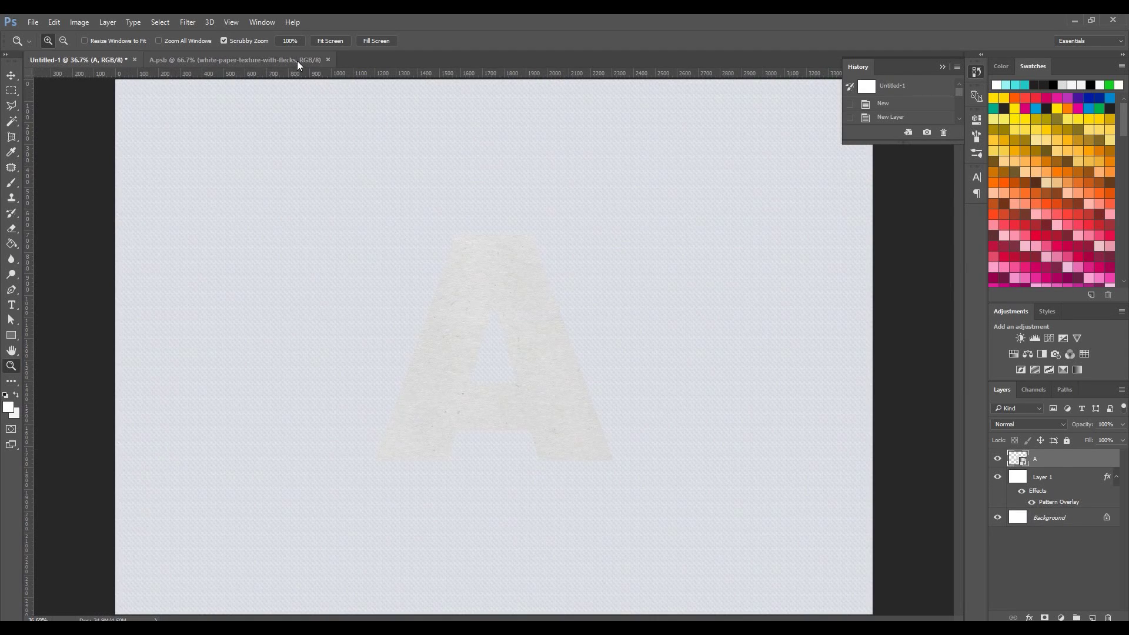
pyautogui.click(297, 60)
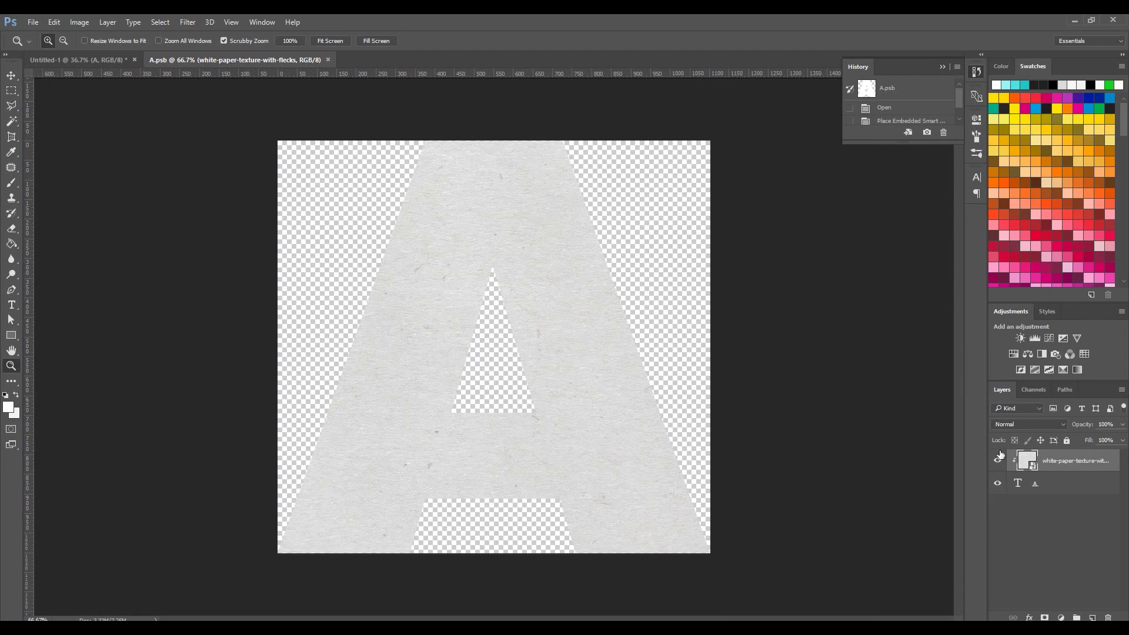
# - Fill a new layer above the texture with a medium blue
pyautogui.click(1091, 618)
pyautogui.click(12, 243)
pyautogui.click(9, 409)
pyautogui.moveTo(676, 332); pyautogui.dragTo(643, 295)
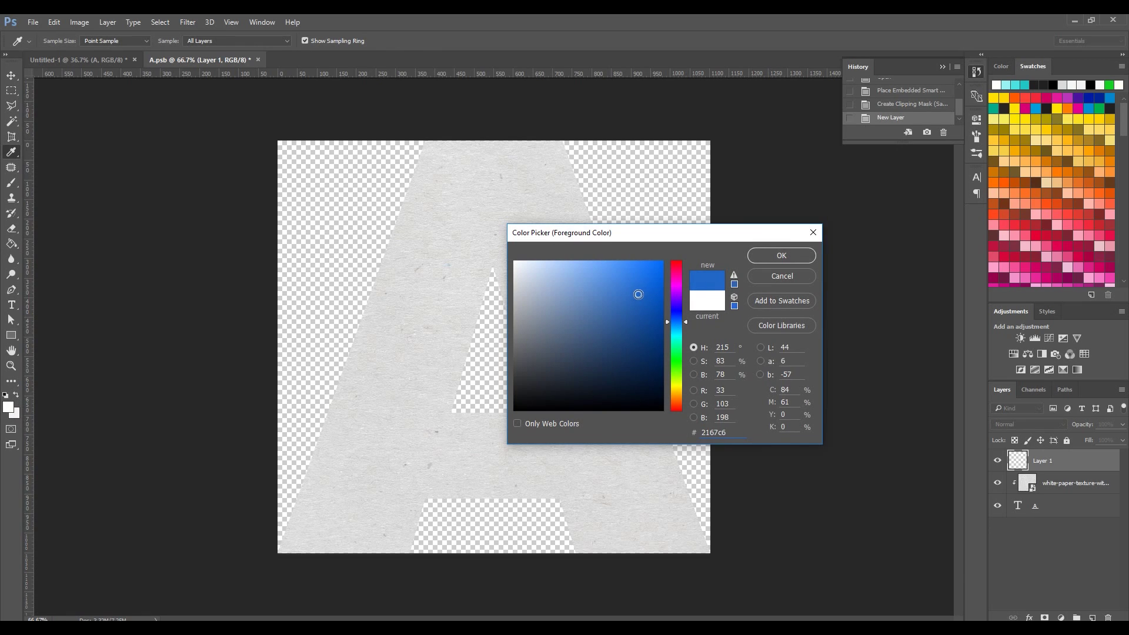
pyautogui.click(758, 262)
pyautogui.click(539, 344)
# - Clip the blue layer to the letter and set its blend mode to Hard Light
pyautogui.rightClick(1052, 460)
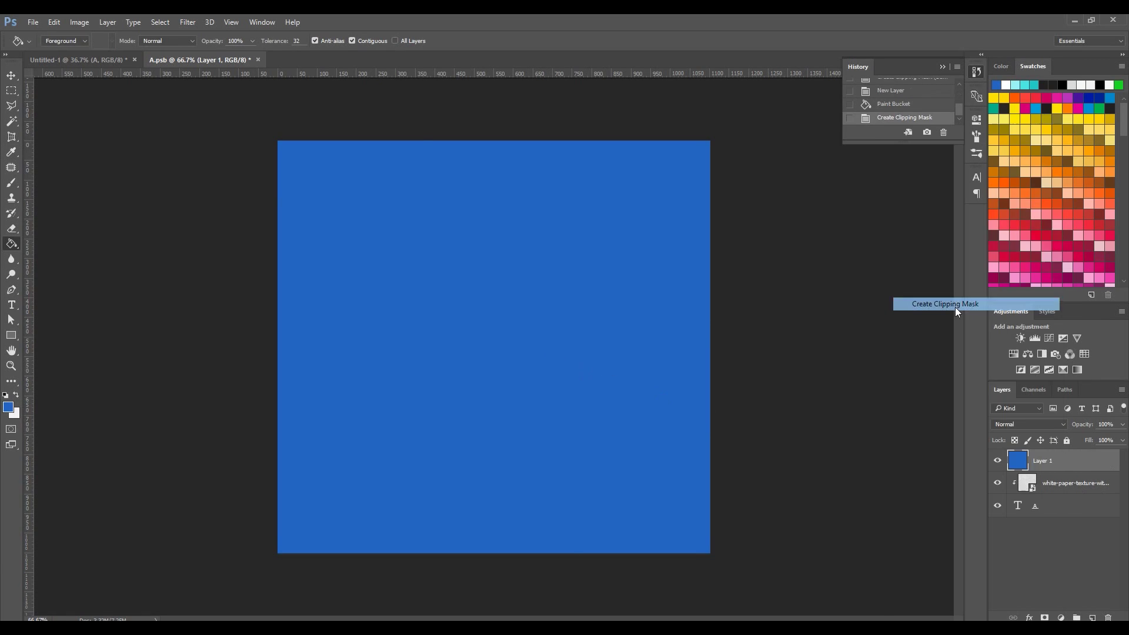
pyautogui.click(955, 306)
pyautogui.click(1028, 424)
pyautogui.click(1019, 302)
pyautogui.click(1037, 422)
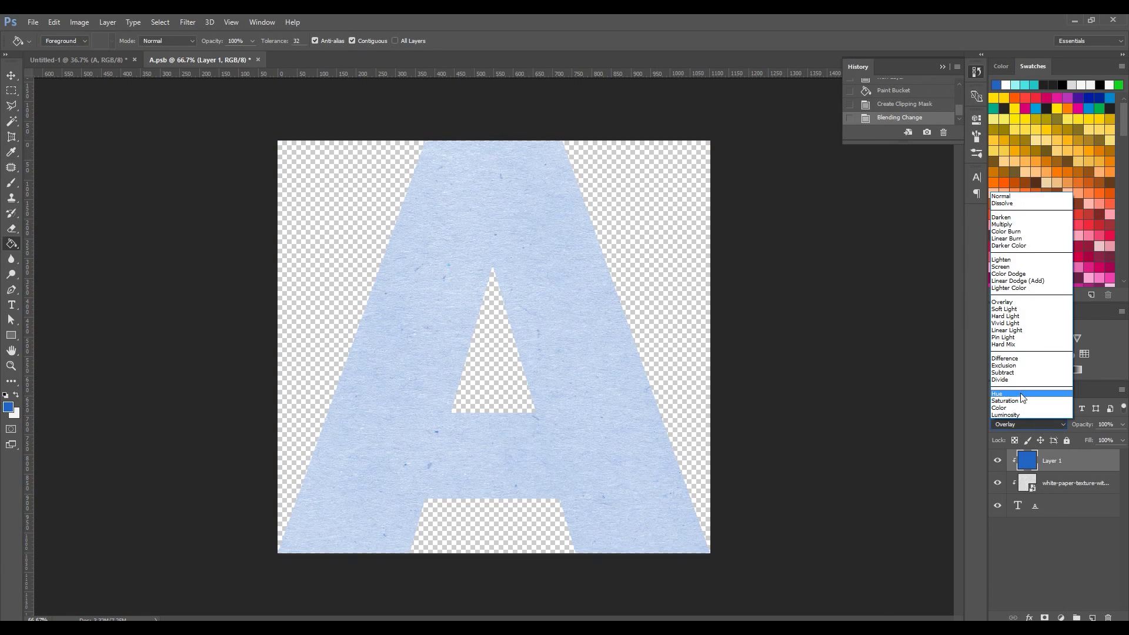
pyautogui.click(1023, 424)
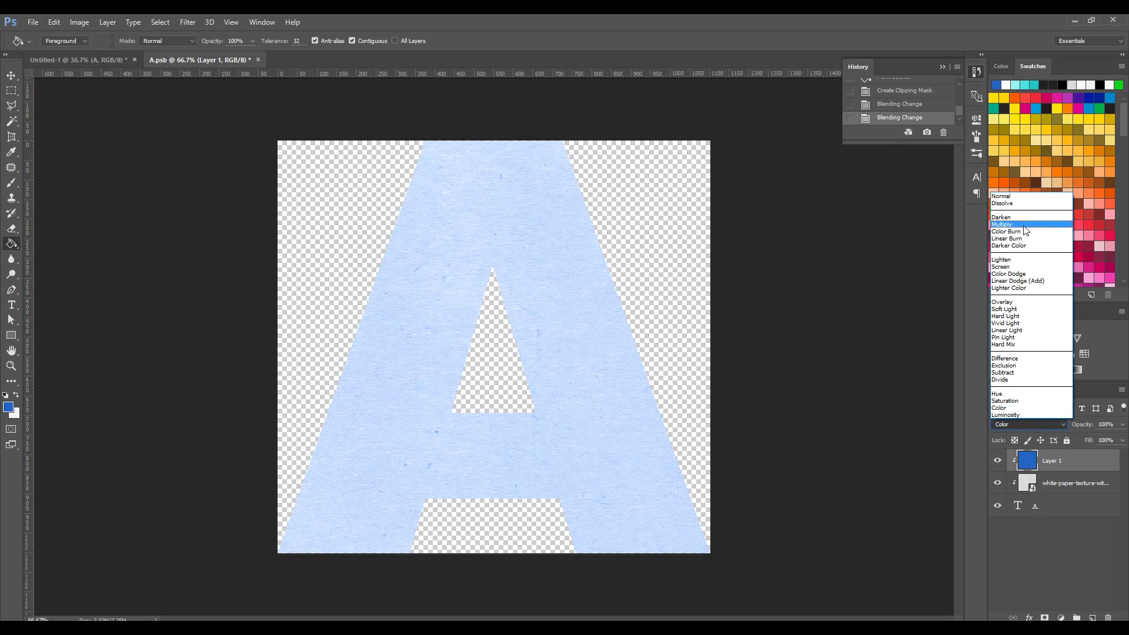
pyautogui.click(1023, 267)
pyautogui.press('Down')
pyautogui.press('Down')
pyautogui.press('Down')
pyautogui.press('Down')
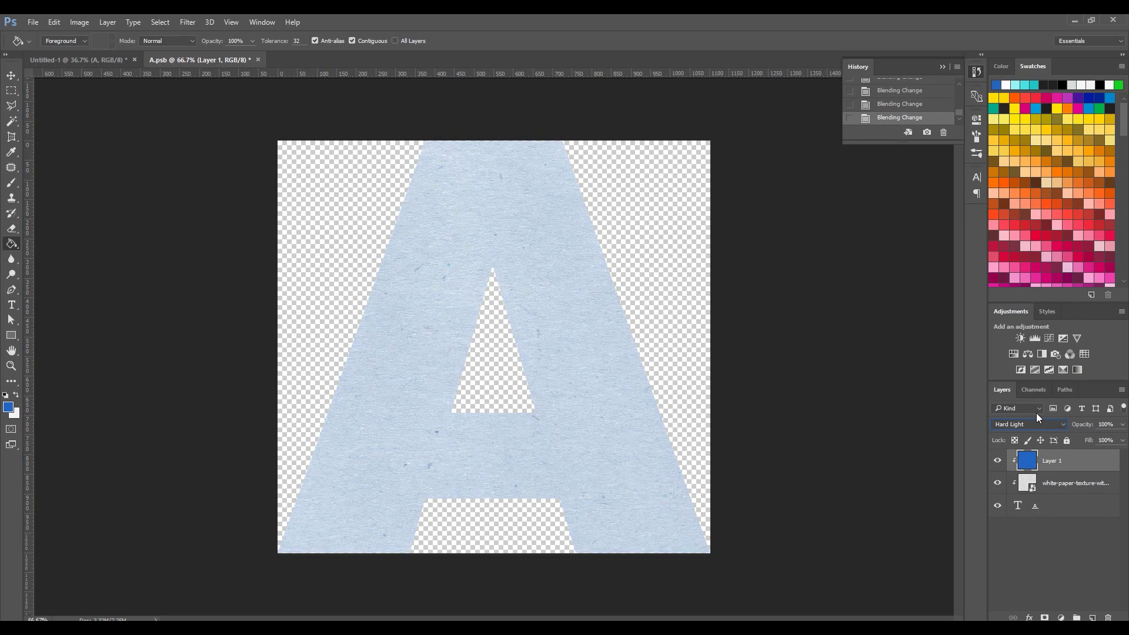
pyautogui.press('Down')
pyautogui.press('Down')
# - Inspect the blue letter up close and in the Untitled-1 composition
pyautogui.press('z')
pyautogui.moveTo(494, 209); pyautogui.dragTo(829, 144)
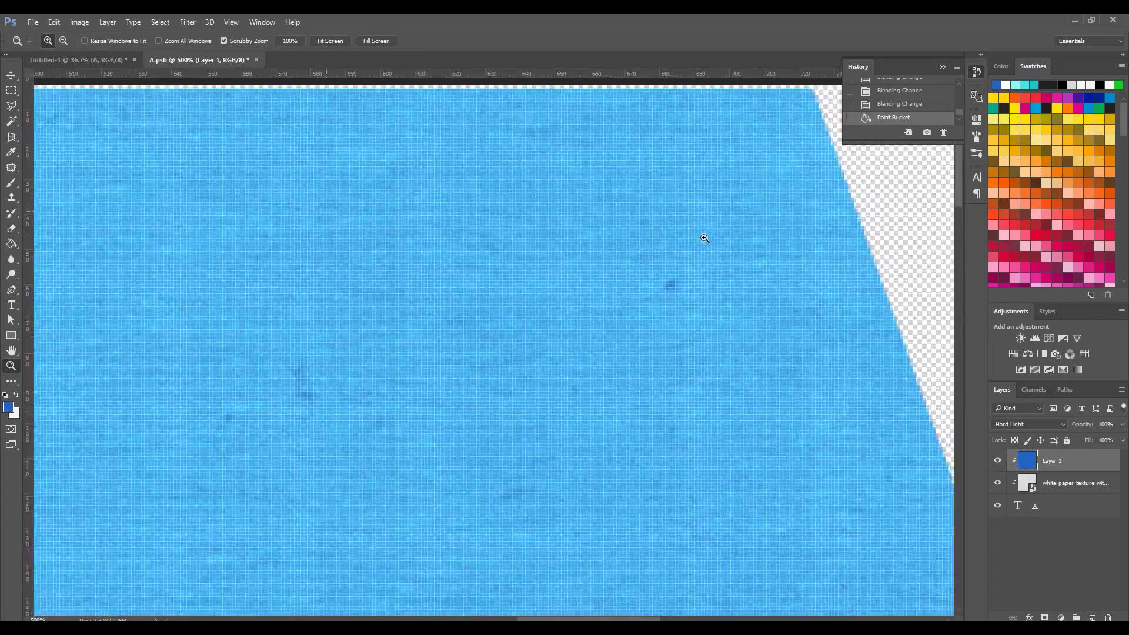
pyautogui.moveTo(703, 237); pyautogui.dragTo(646, 257)
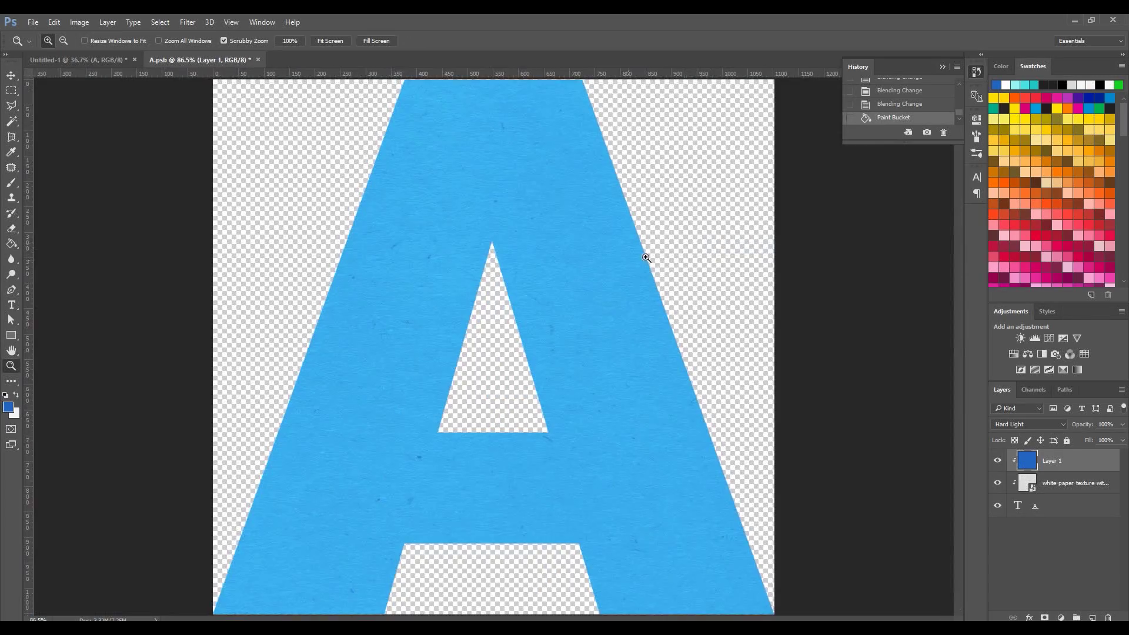
pyautogui.click(76, 59)
pyautogui.moveTo(384, 462); pyautogui.dragTo(371, 487)
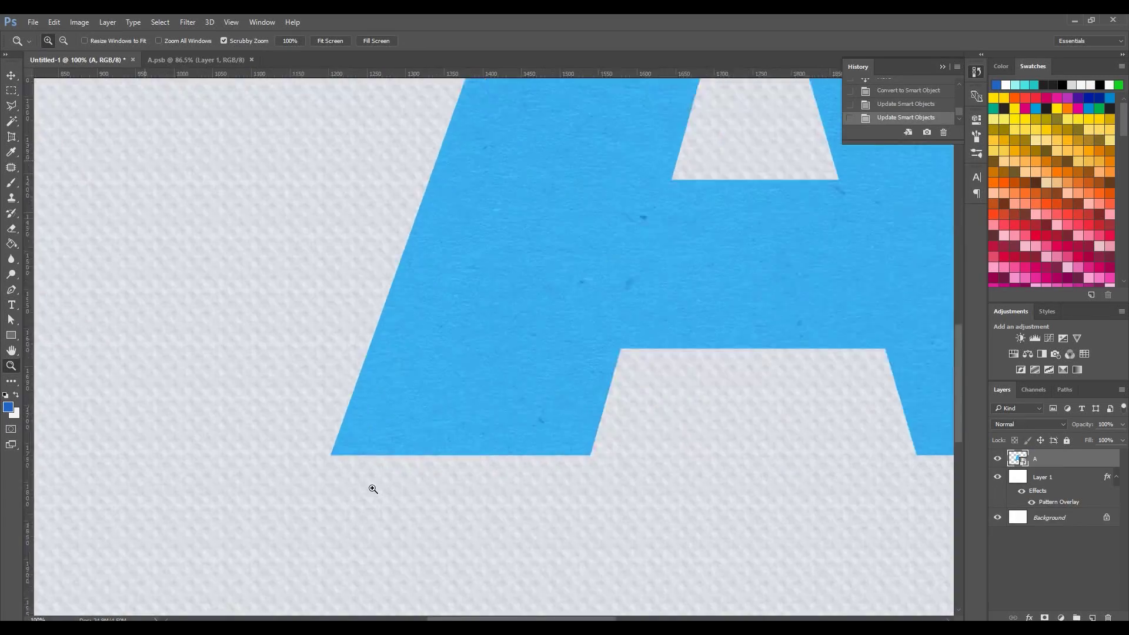
pyautogui.press('v')
pyautogui.hotkey('ctrl', 't')
# - Warp the letter A so its bottom-left corner curls up and inward
pyautogui.rightClick(400, 380)
pyautogui.click(449, 483)
pyautogui.hotkey('ctrl', '0')
pyautogui.scroll(-3, 419, 247)
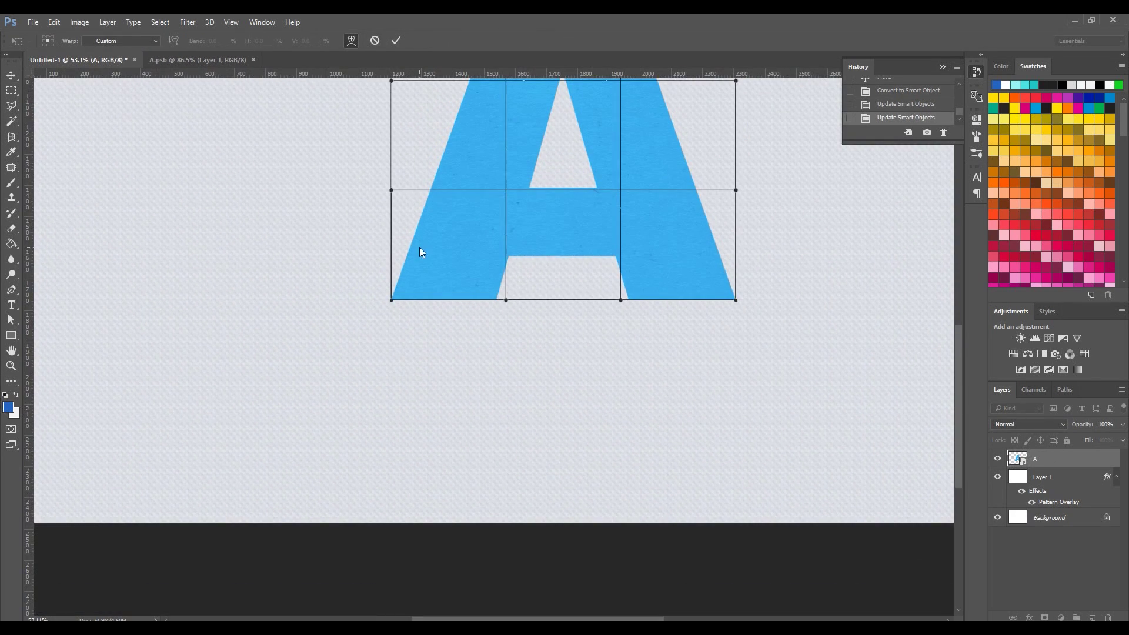
pyautogui.scroll(1, 433, 383)
pyautogui.scroll(3, 393, 412)
pyautogui.scroll(2, 392, 411)
pyautogui.scroll(1, 360, 431)
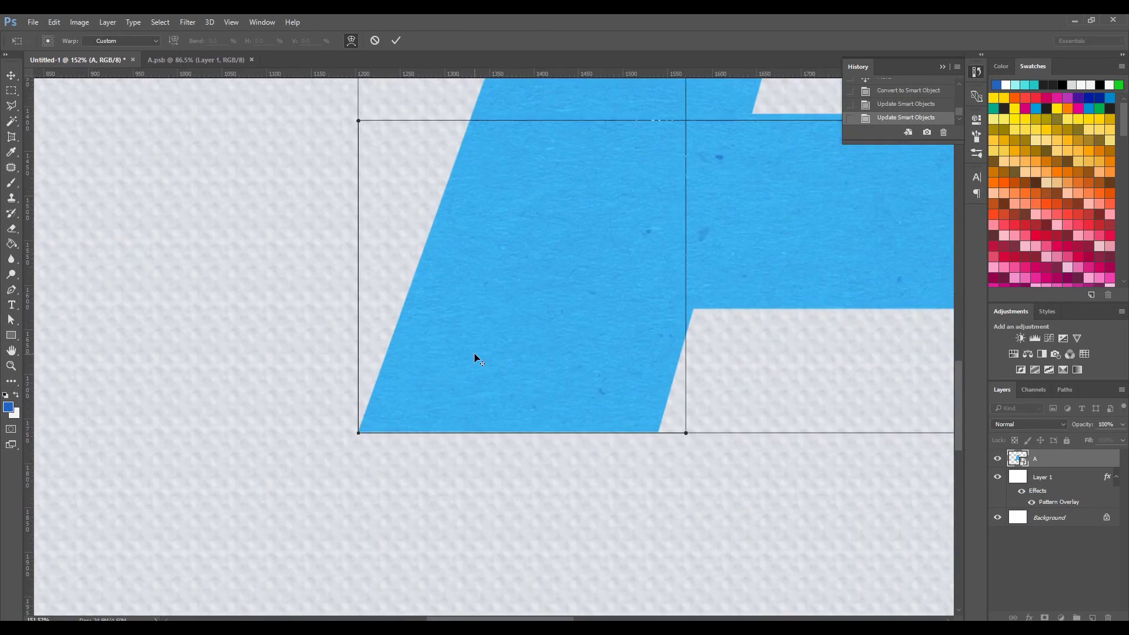
pyautogui.moveTo(359, 432)
pyautogui.mouseDown()
pyautogui.moveTo(435, 307)
pyautogui.moveTo(529, 195)
pyautogui.mouseUp()
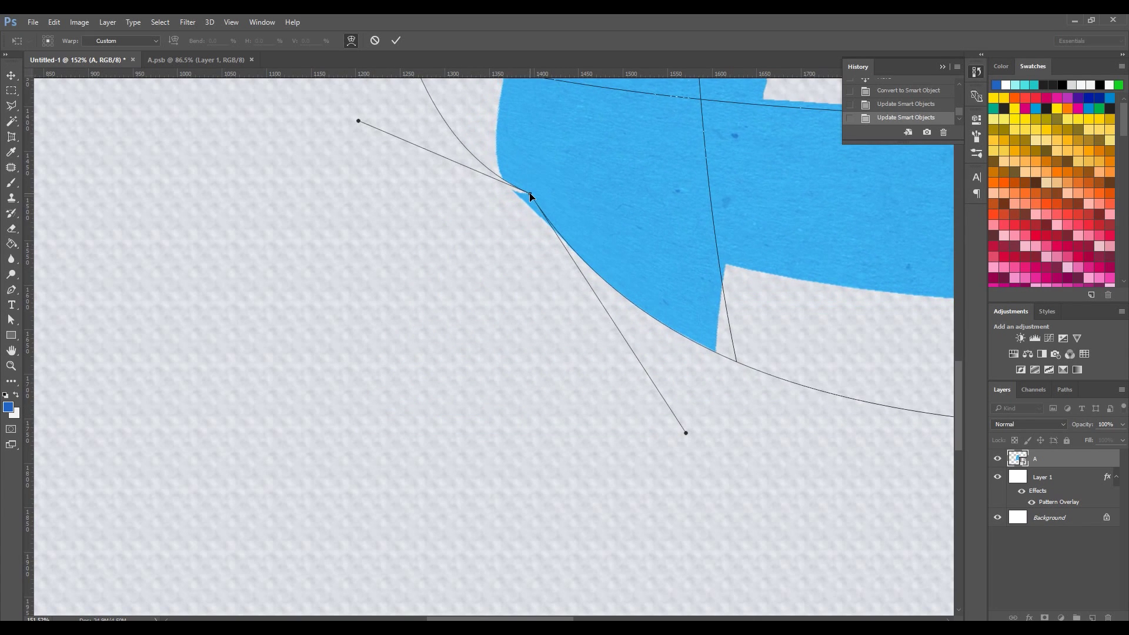
pyautogui.press('Return')
# - Undo the corner-curl warp on the letter A
pyautogui.scroll(2, 406, 262)
pyautogui.scroll(4, 521, 181)
pyautogui.scroll(6, 486, 247)
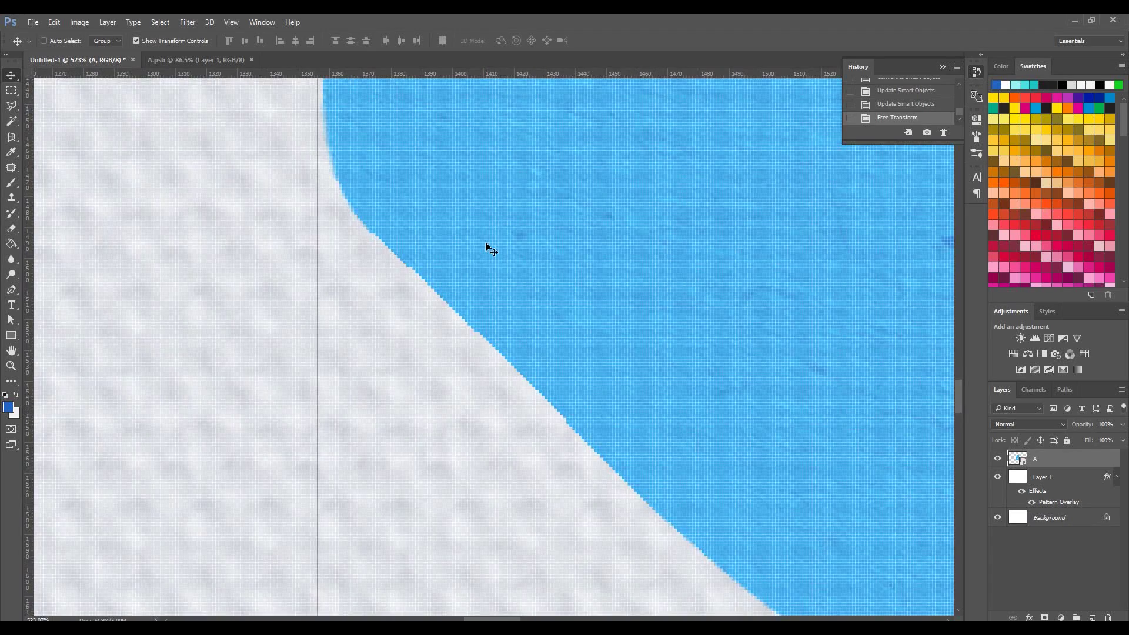
pyautogui.hotkey('ctrl', 'z')
# - Confirm the A unwarped, then add an empty Layer 2 inside the A smart object
pyautogui.scroll(-6, 487, 238)
pyautogui.scroll(-6, 487, 238)
pyautogui.rightClick(371, 433)
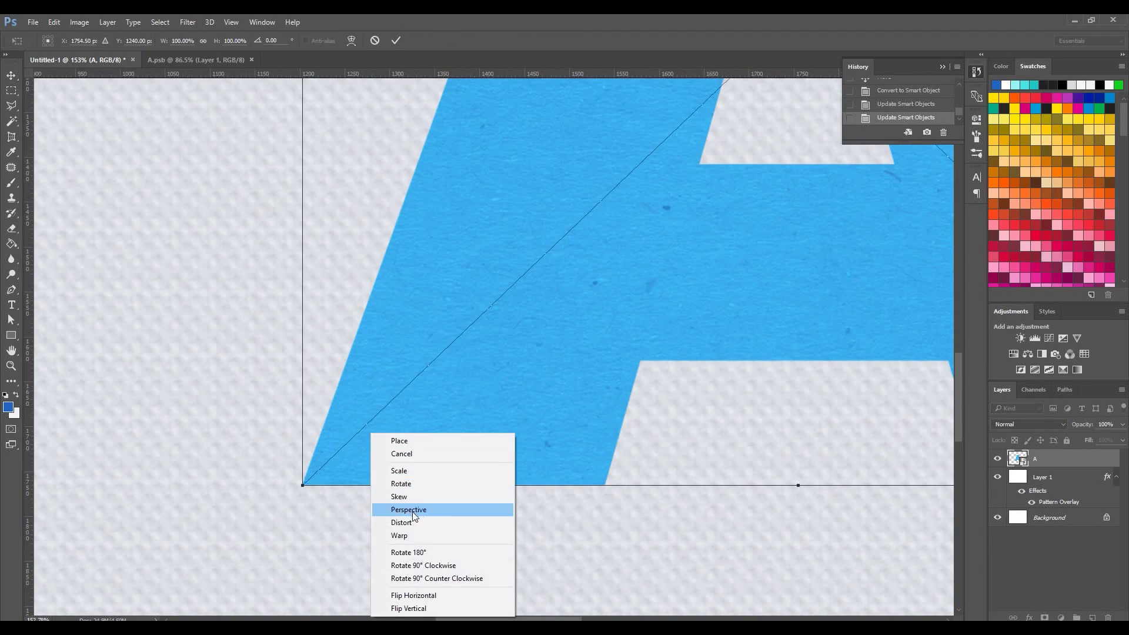
pyautogui.click(423, 535)
pyautogui.press('Return')
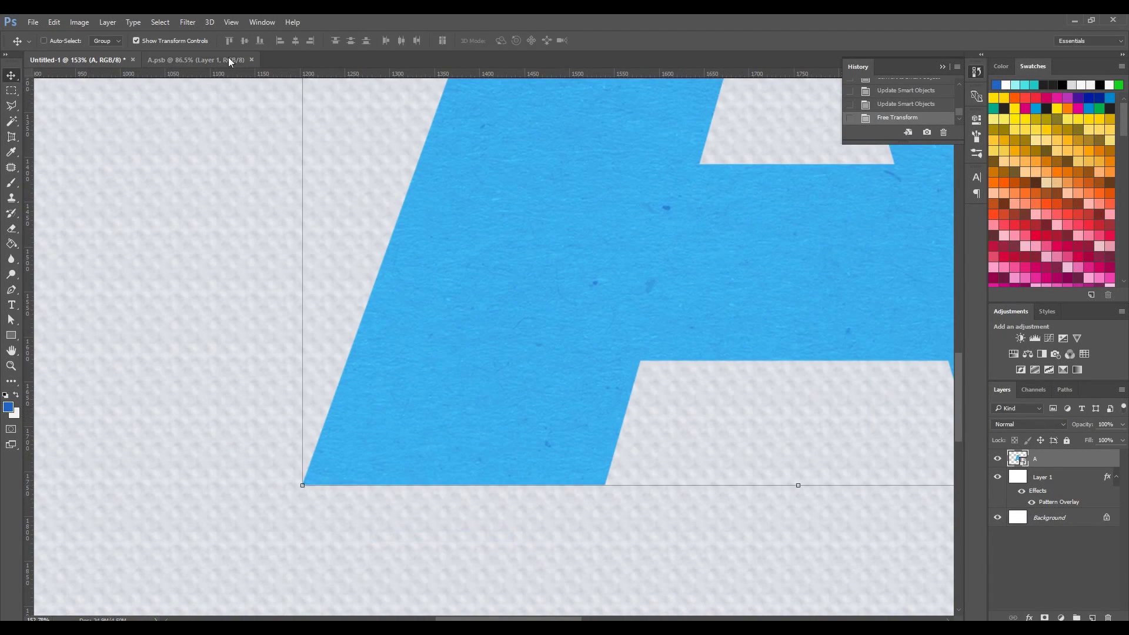
pyautogui.click(244, 59)
pyautogui.hotkey('ctrl', 'shift', 'alt', 'n')
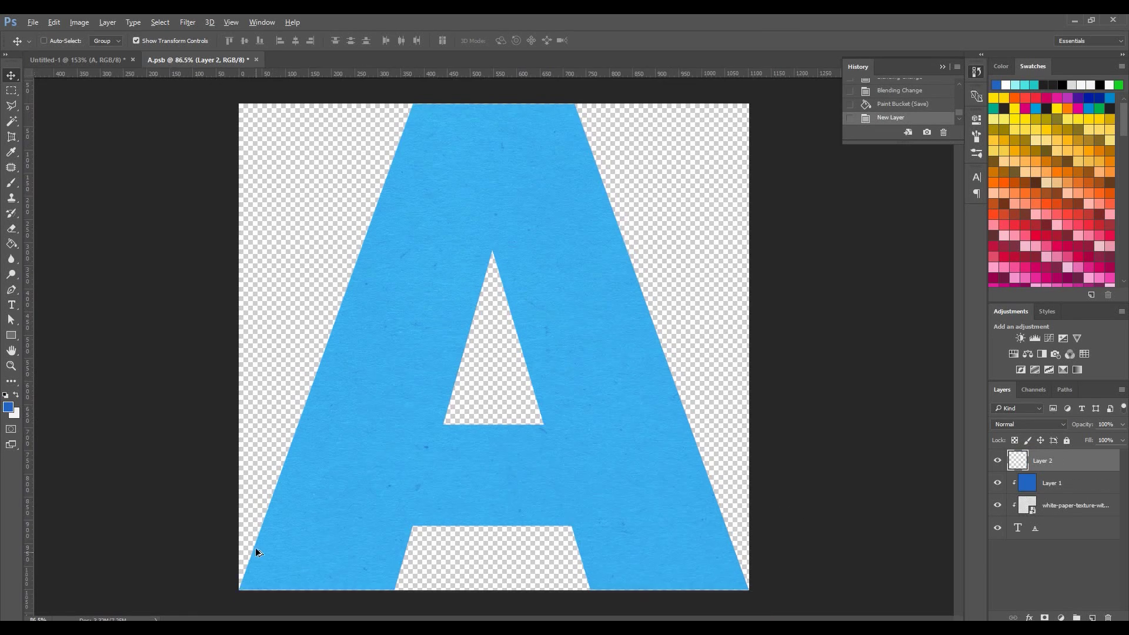
# - Clip Layer 2 to the letter and paint soft black shading at its bottom-left
pyautogui.scroll(3, 255, 548)
pyautogui.scroll(2, 139, 531)
pyautogui.rightClick(1073, 460)
pyautogui.click(955, 304)
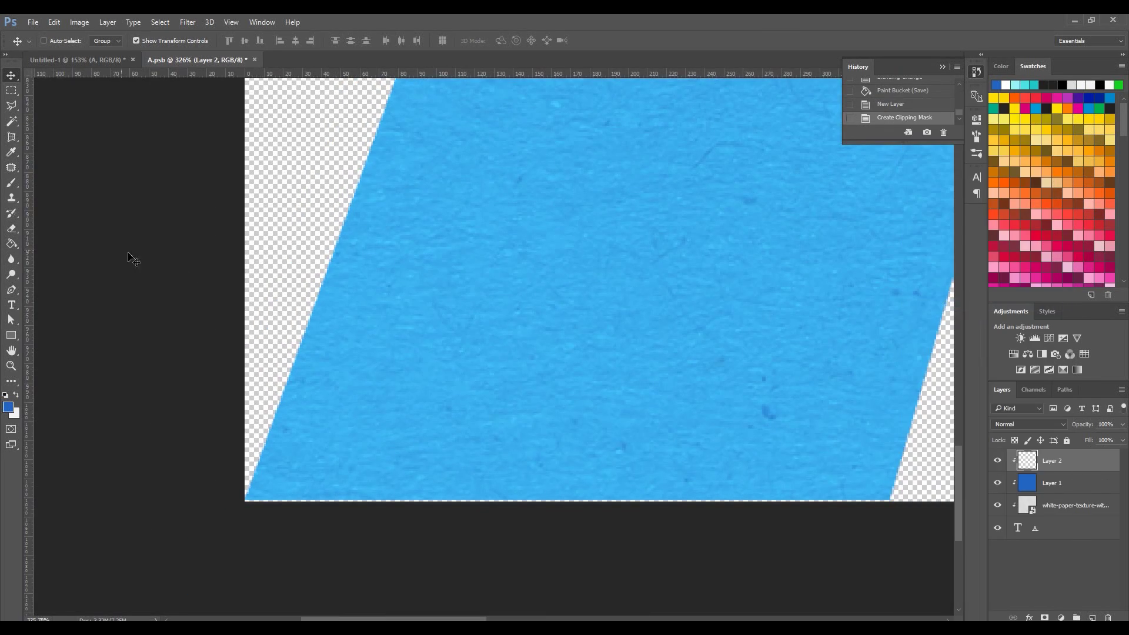
pyautogui.press('i')
pyautogui.click(8, 407)
pyautogui.press('Return')
pyautogui.press('b')
pyautogui.moveTo(353, 235)
pyautogui.mouseDown()
pyautogui.moveTo(403, 555)
pyautogui.moveTo(244, 261)
pyautogui.mouseUp()
# - In Untitled-1, warp the A's bottom-left corner to curl up and inward
pyautogui.click(72, 56)
pyautogui.hotkey('ctrl', 't')
pyautogui.rightClick(378, 432)
pyautogui.click(436, 523)
pyautogui.moveTo(302, 485)
pyautogui.mouseDown()
pyautogui.moveTo(518, 263)
pyautogui.moveTo(558, 260)
pyautogui.mouseUp()
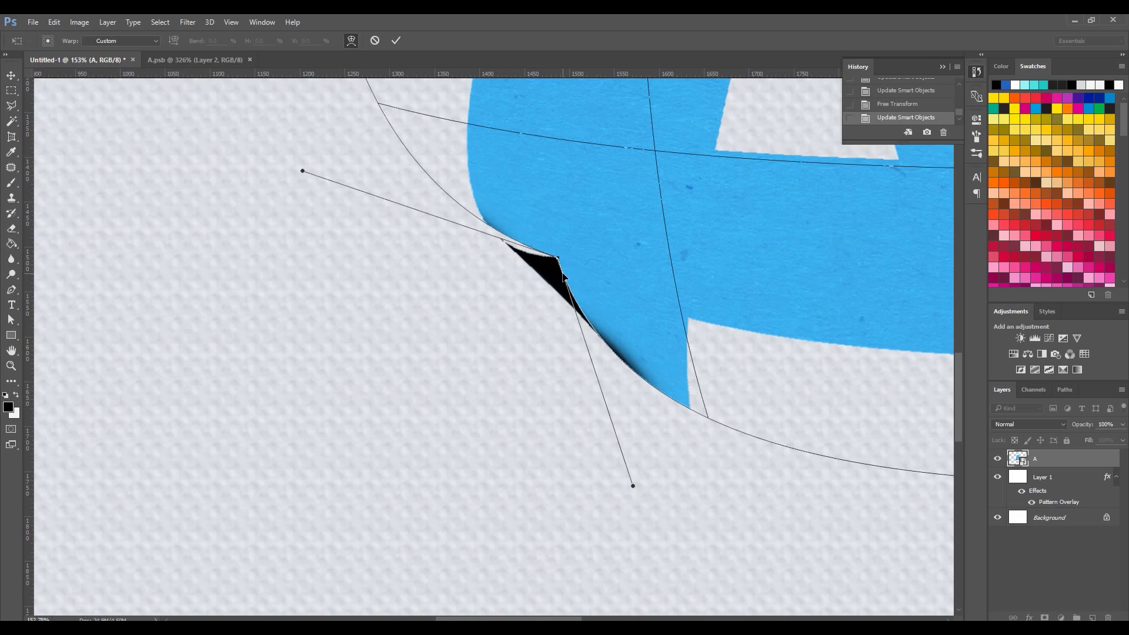
pyautogui.press('Return')
# - Zoom in on the curled corner to inspect it, then return to A.psb
pyautogui.press('z')
pyautogui.keyDown('alt'); pyautogui.click(360, 278); pyautogui.keyUp('alt')
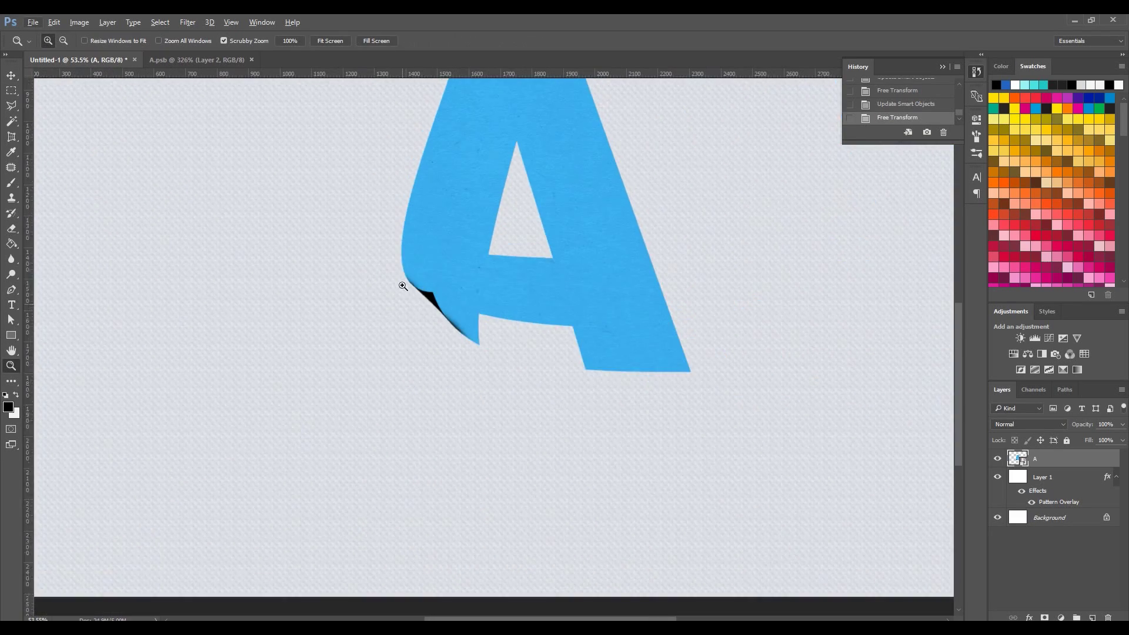
pyautogui.moveTo(411, 442); pyautogui.dragTo(440, 430)
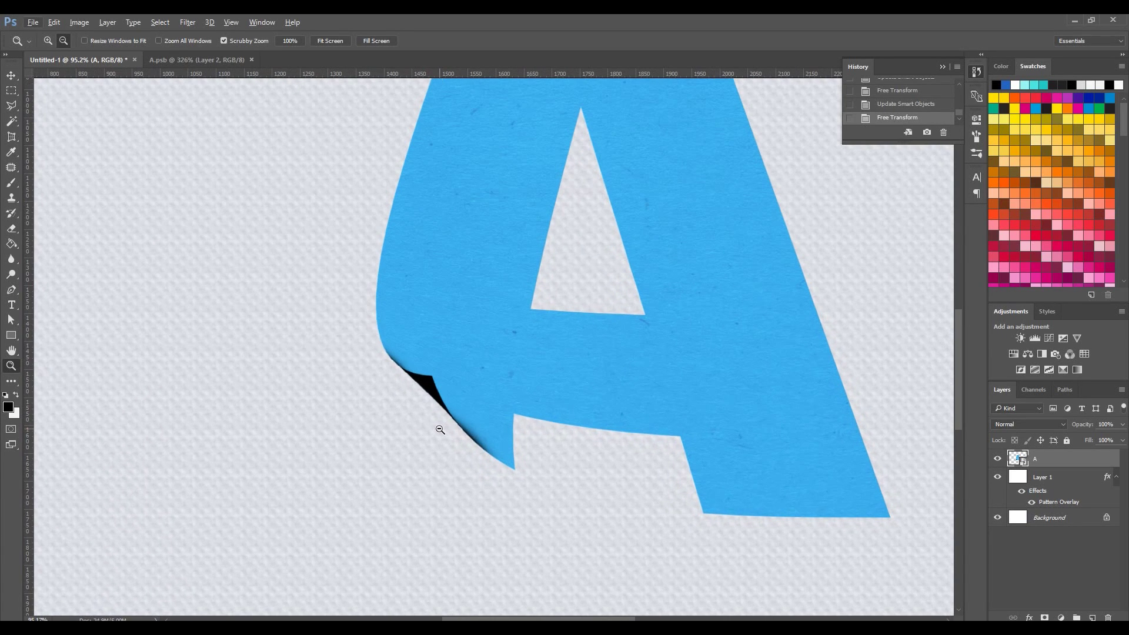
pyautogui.click(191, 57)
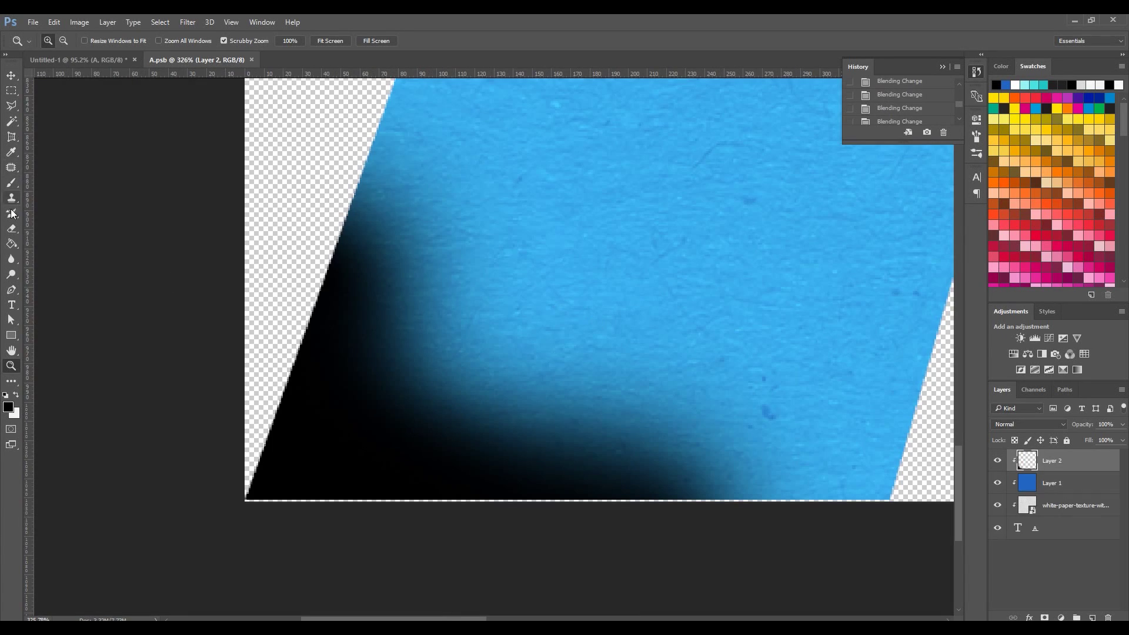
# - Erase most of the black corner shading on the clipped layer in A.psb
pyautogui.press('e')
pyautogui.click(366, 267)
pyautogui.click(50, 41)
pyautogui.click(191, 41)
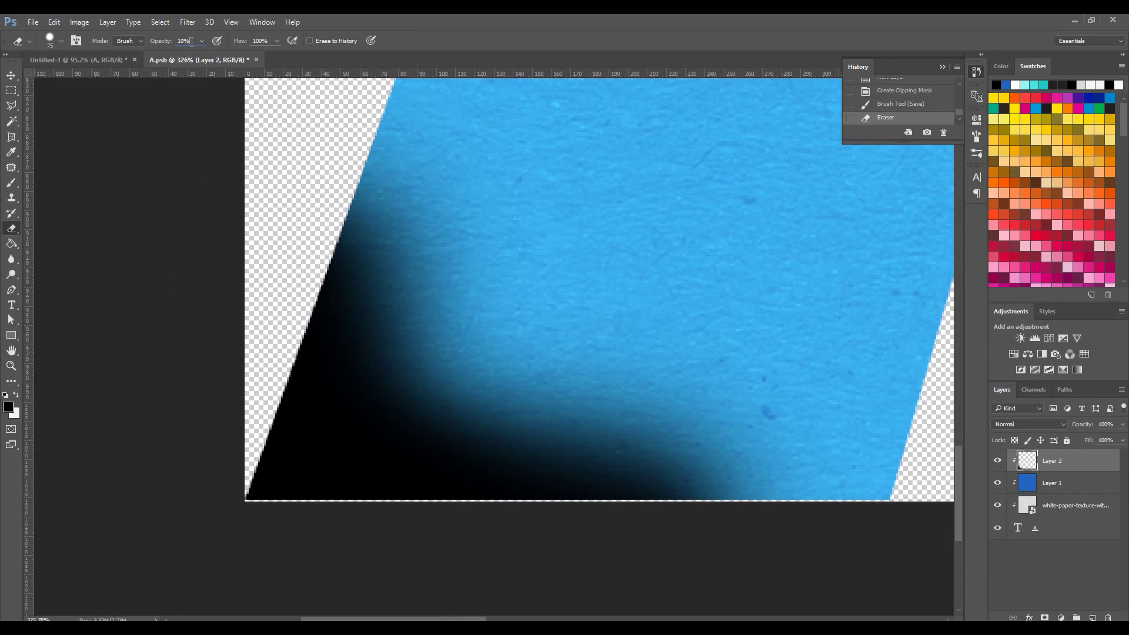
pyautogui.moveTo(329, 153)
pyautogui.mouseDown()
pyautogui.moveTo(447, 329)
pyautogui.moveTo(478, 404)
pyautogui.moveTo(404, 347)
pyautogui.moveTo(297, 214)
pyautogui.mouseUp()
# - Warp the A in Untitled-1 so its lower-left corner curls up and inward
pyautogui.click(79, 60)
pyautogui.hotkey('ctrl', 't')
pyautogui.rightClick(319, 481)
pyautogui.click(359, 401)
pyautogui.moveTo(273, 323); pyautogui.dragTo(274, 337)
pyautogui.moveTo(479, 518); pyautogui.dragTo(449, 517)
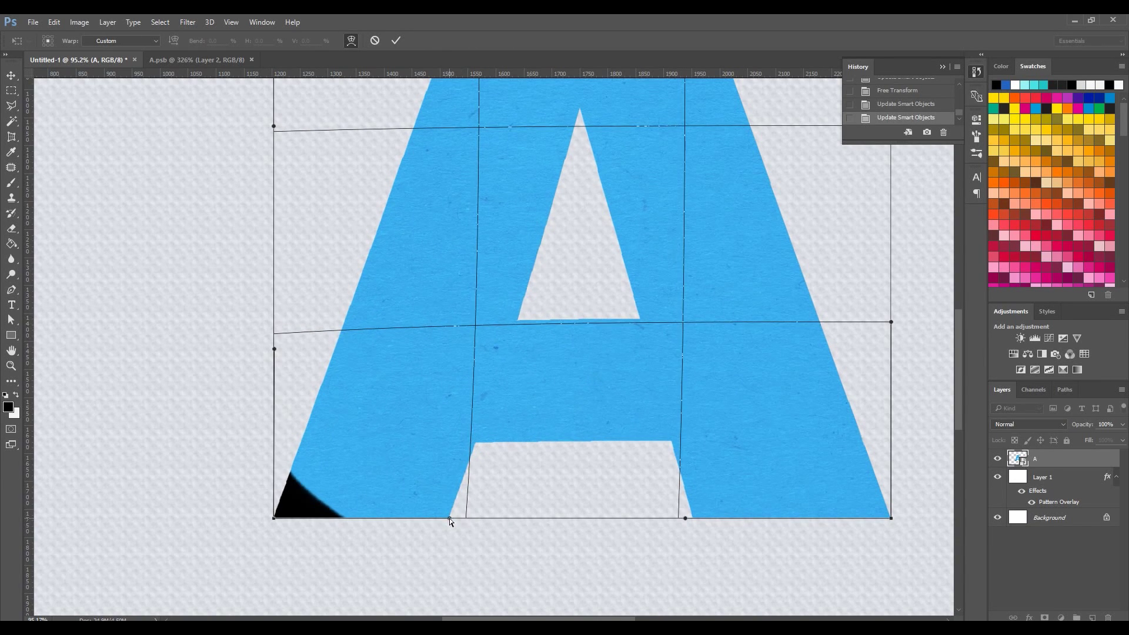
pyautogui.moveTo(274, 517); pyautogui.dragTo(354, 432)
pyautogui.moveTo(274, 348); pyautogui.dragTo(196, 409)
pyautogui.hotkey('ctrl', 'z')
pyautogui.moveTo(353, 431); pyautogui.dragTo(417, 388)
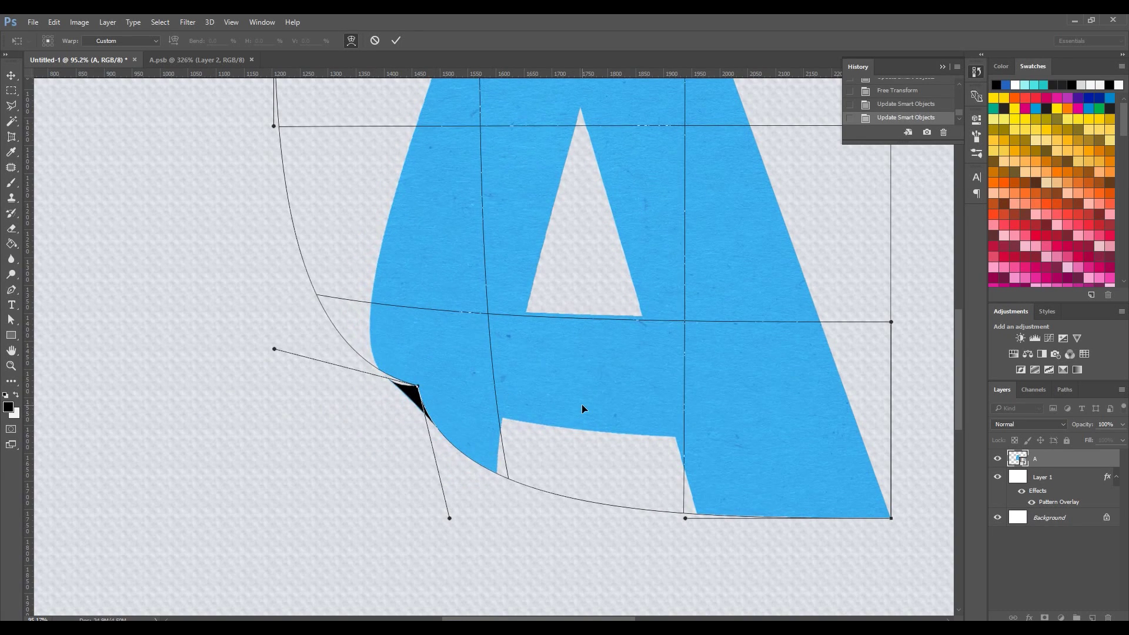
pyautogui.press('Return')
# - Check the curl at fit-screen and 100% views, then show A.psb fitted on screen
pyautogui.press('z')
pyautogui.rightClick(548, 310)
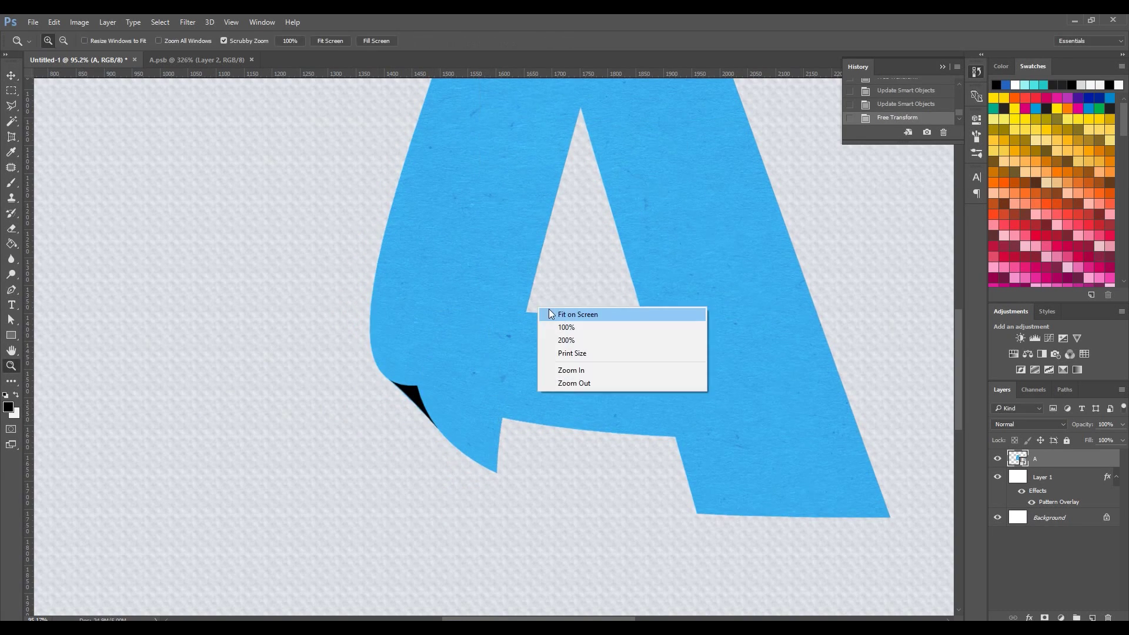
pyautogui.click(577, 314)
pyautogui.hotkey('ctrl', '1')
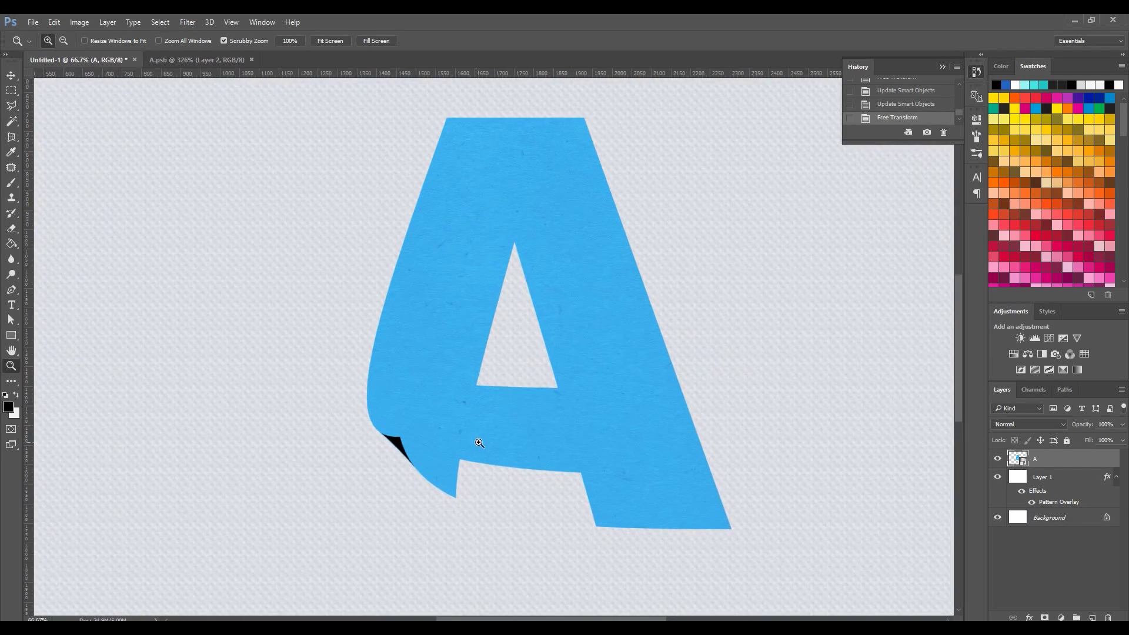
pyautogui.click(176, 59)
pyautogui.press('v')
pyautogui.hotkey('ctrl', '0')
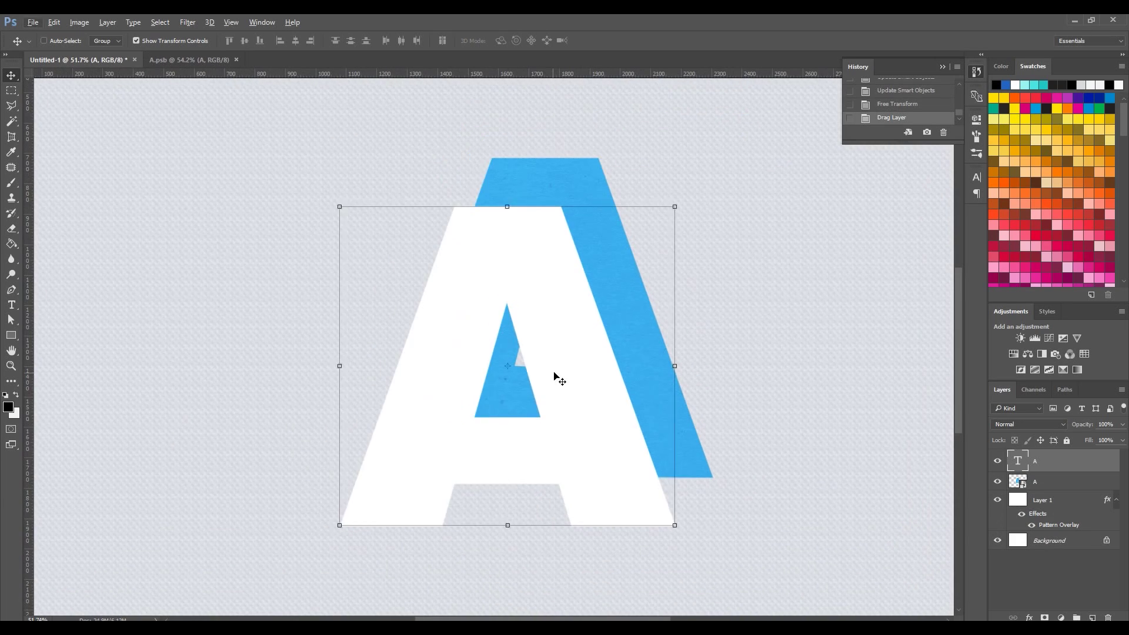
# - Copy the A text layer from A.psb into the Untitled-1 composition
pyautogui.moveTo(562, 412); pyautogui.dragTo(590, 351)
pyautogui.scroll(2, 589, 351)
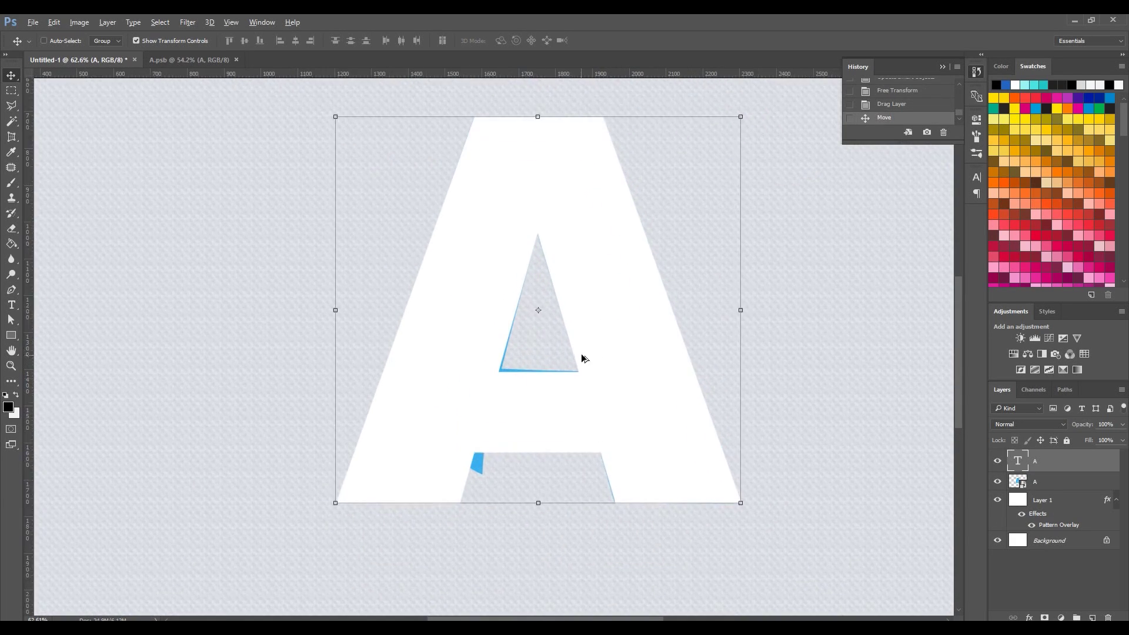
pyautogui.scroll(1, 514, 199)
pyautogui.scroll(2, 590, 101)
pyautogui.scroll(3, 650, 126)
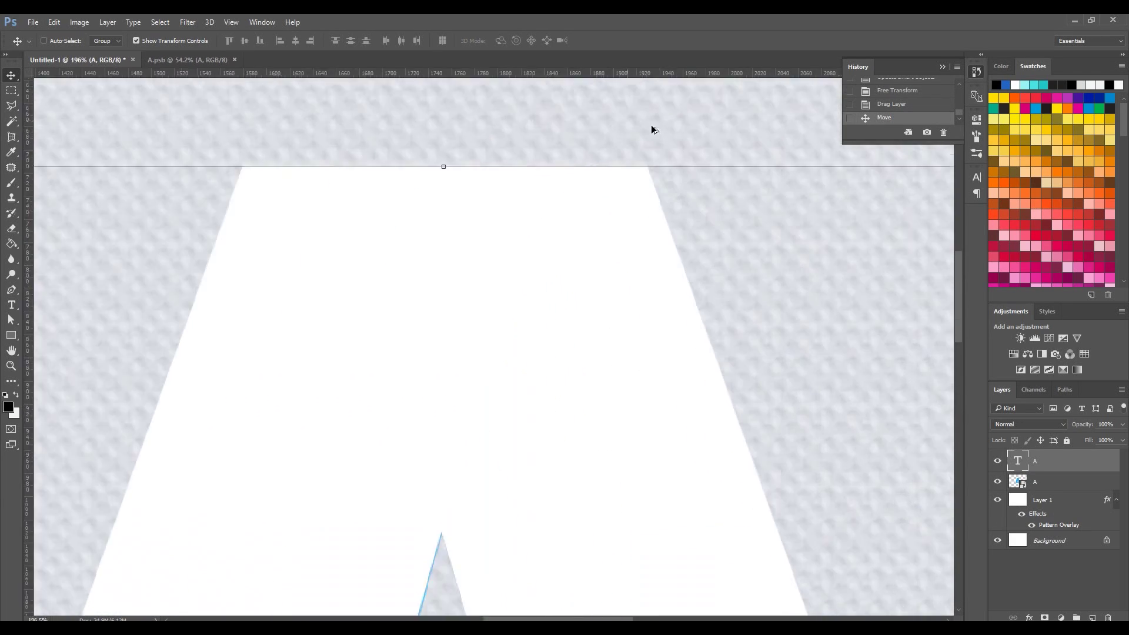
pyautogui.scroll(4, 643, 147)
pyautogui.scroll(-3, 643, 147)
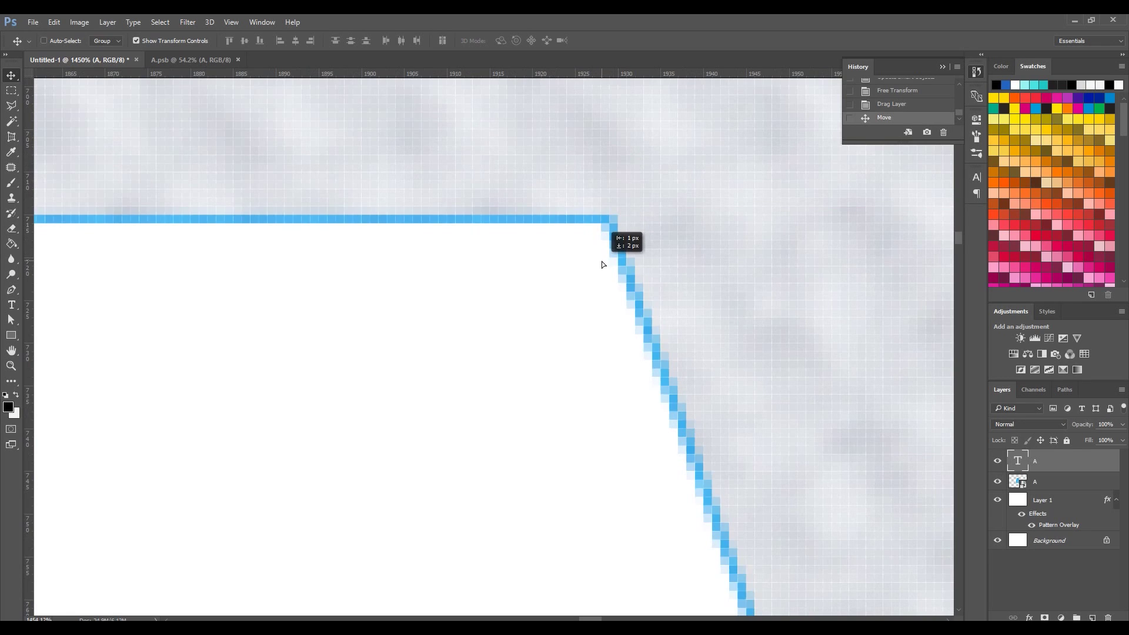
pyautogui.scroll(-5, 689, 212)
# - Make the copied A black, rasterize it, and move it below the blue A
pyautogui.doubleClick(1017, 461)
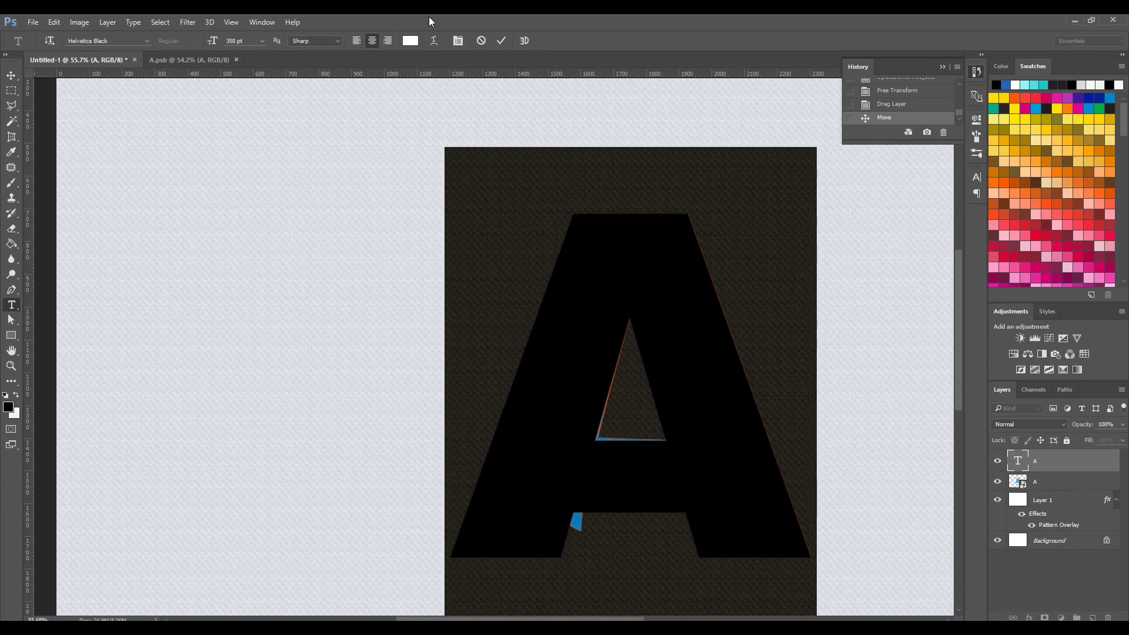
pyautogui.click(410, 40)
pyautogui.click(788, 254)
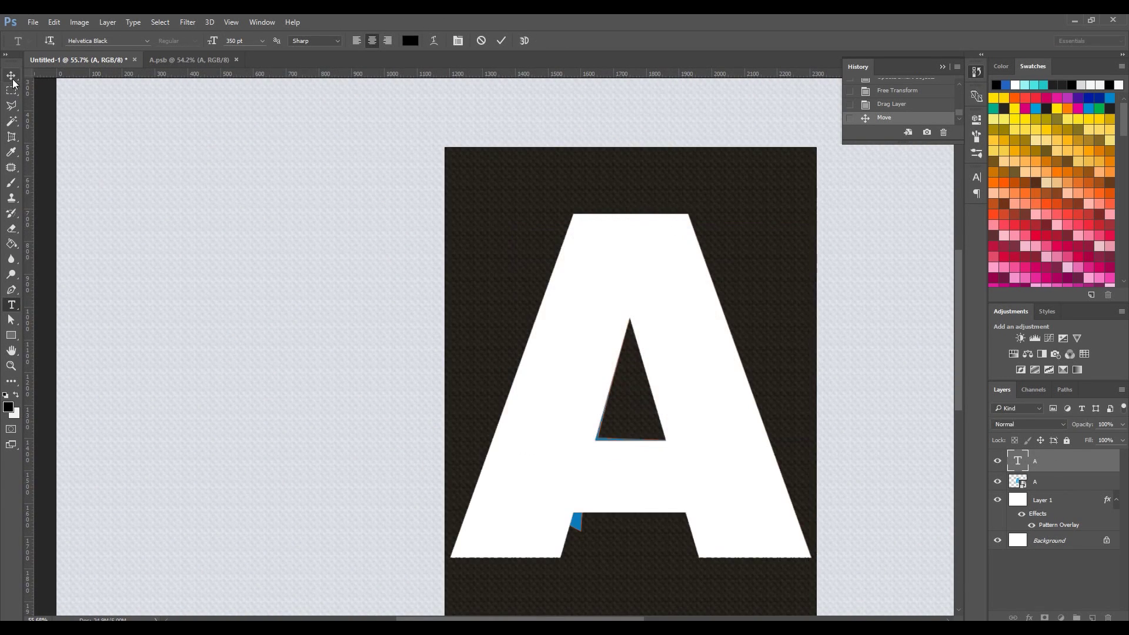
pyautogui.click(12, 76)
pyautogui.rightClick(1040, 461)
pyautogui.click(823, 267)
pyautogui.moveTo(1052, 461); pyautogui.dragTo(1064, 481)
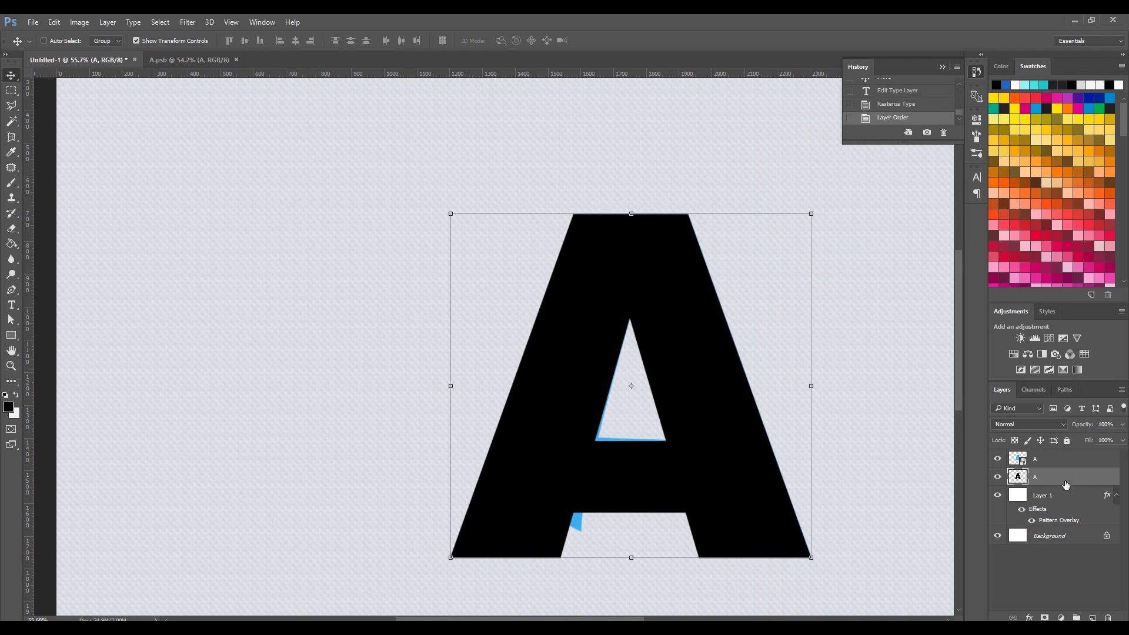
# - Apply Gaussian Blur with a 1.8-pixel radius to the black A layer
pyautogui.scroll(2, 617, 302)
pyautogui.scroll(4, 673, 302)
pyautogui.scroll(3, 672, 303)
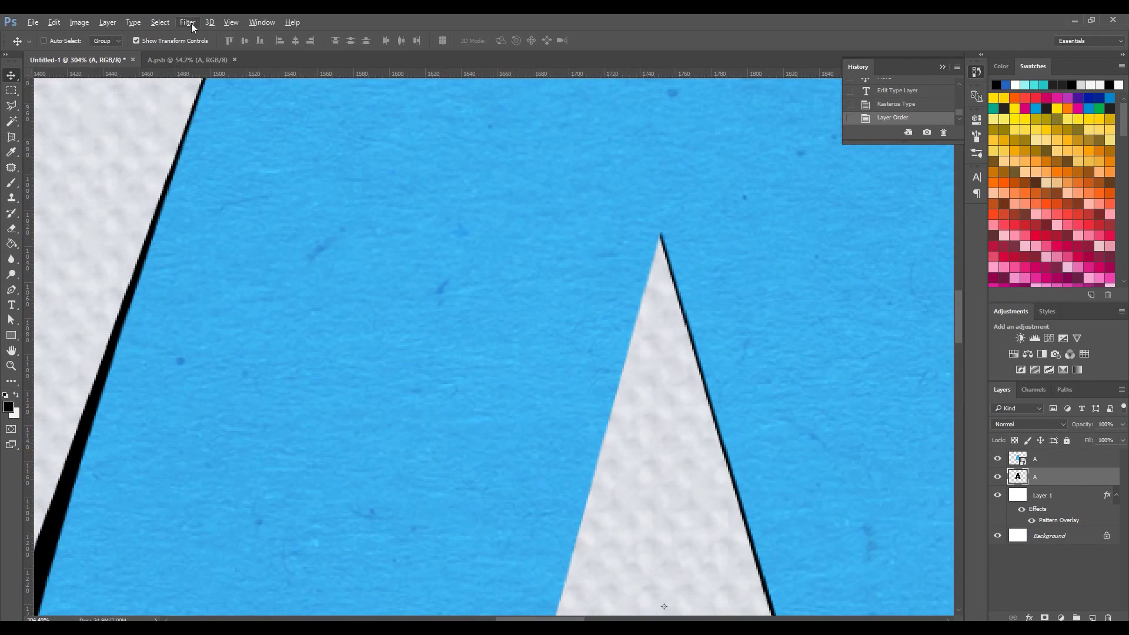
pyautogui.click(188, 22)
pyautogui.click(374, 189)
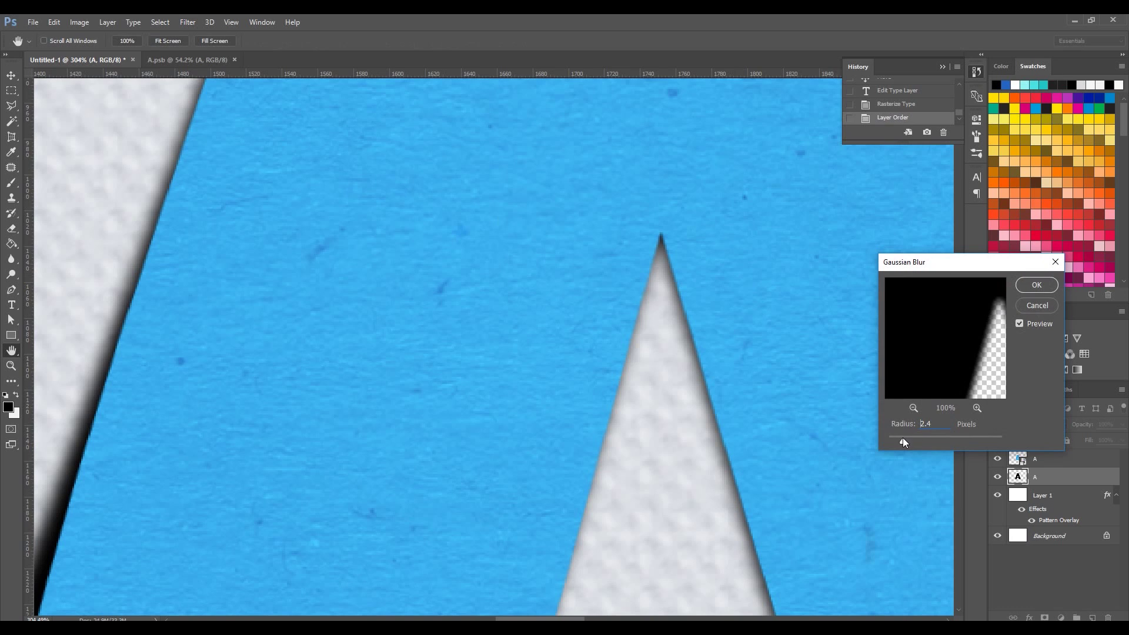
pyautogui.moveTo(902, 438); pyautogui.dragTo(899, 439)
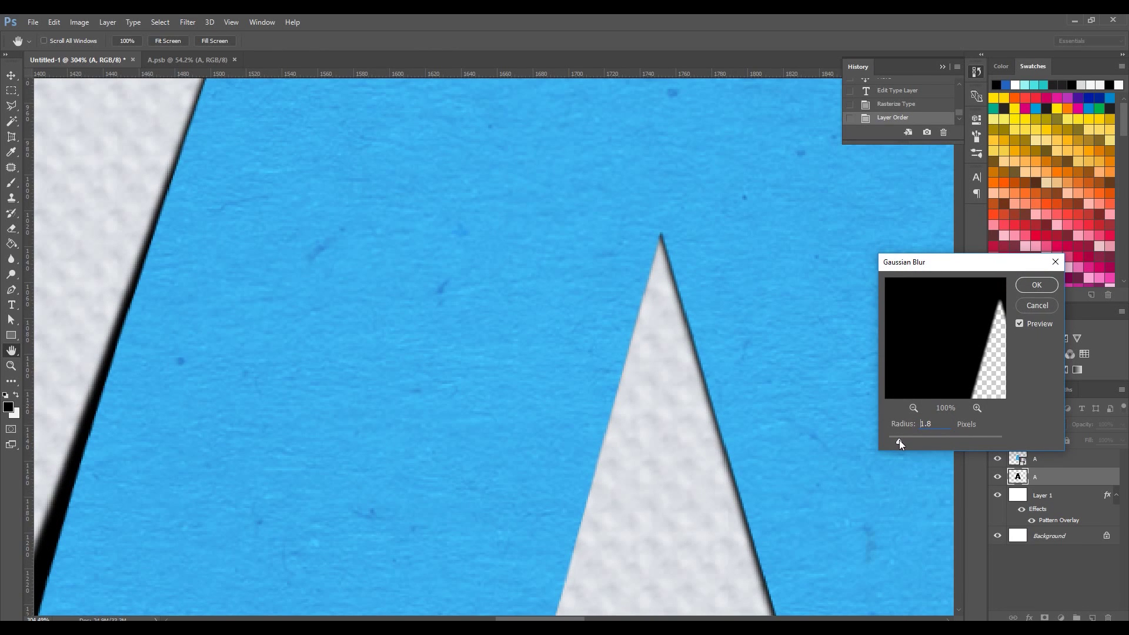
pyautogui.press('Return')
pyautogui.press('z')
pyautogui.hotkey('ctrl', '0')
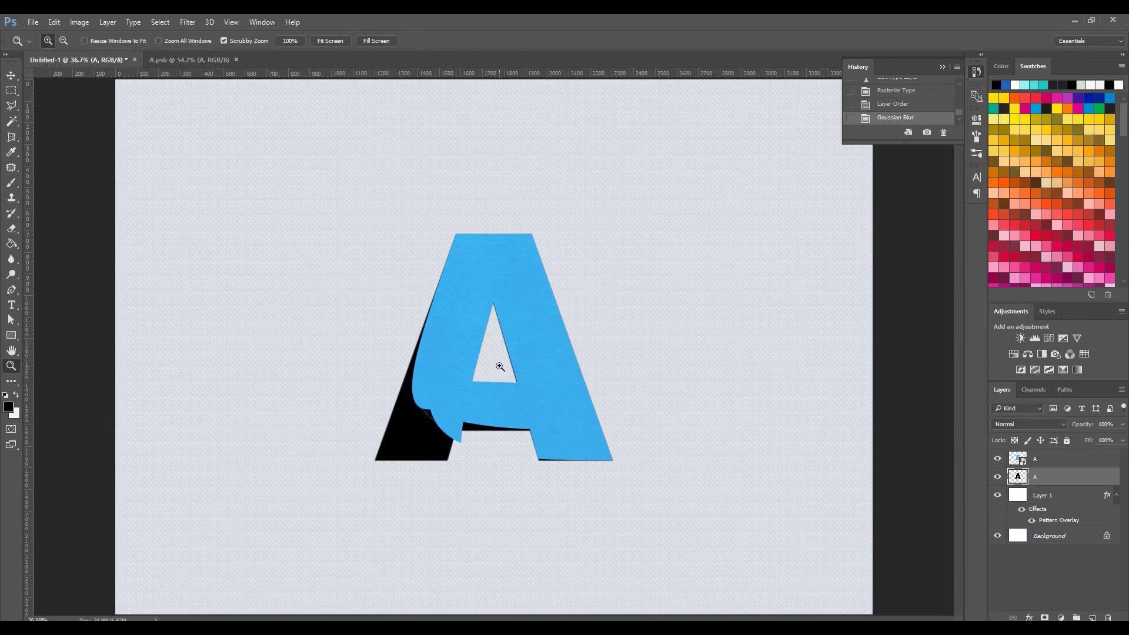
# - With a soft 40 px eraser, erase the shadow peeking below the A's crossbar
pyautogui.moveTo(486, 351); pyautogui.dragTo(163, 288)
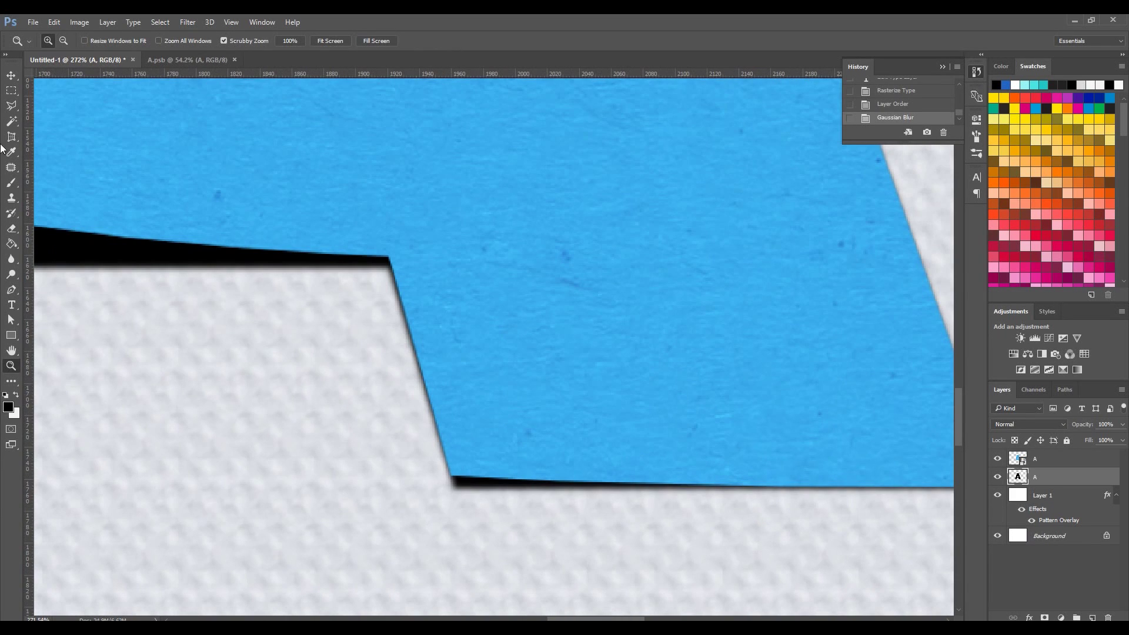
pyautogui.moveTo(492, 330); pyautogui.dragTo(637, 461)
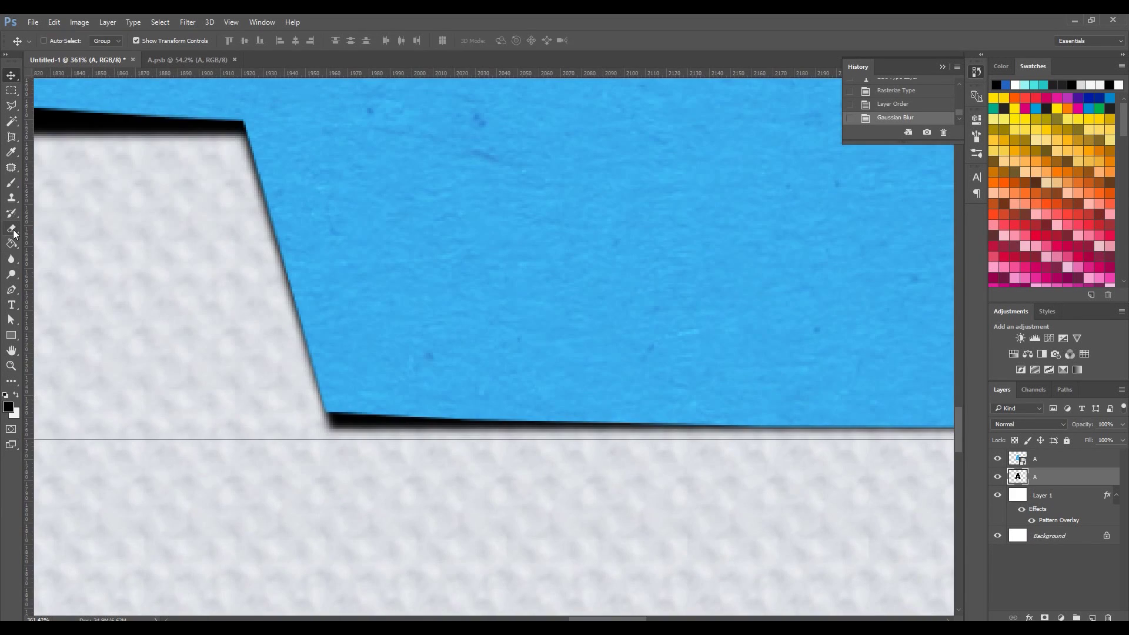
pyautogui.click(12, 228)
pyautogui.click(61, 41)
pyautogui.click(63, 104)
pyautogui.click(376, 457)
pyautogui.moveTo(375, 458); pyautogui.dragTo(799, 476)
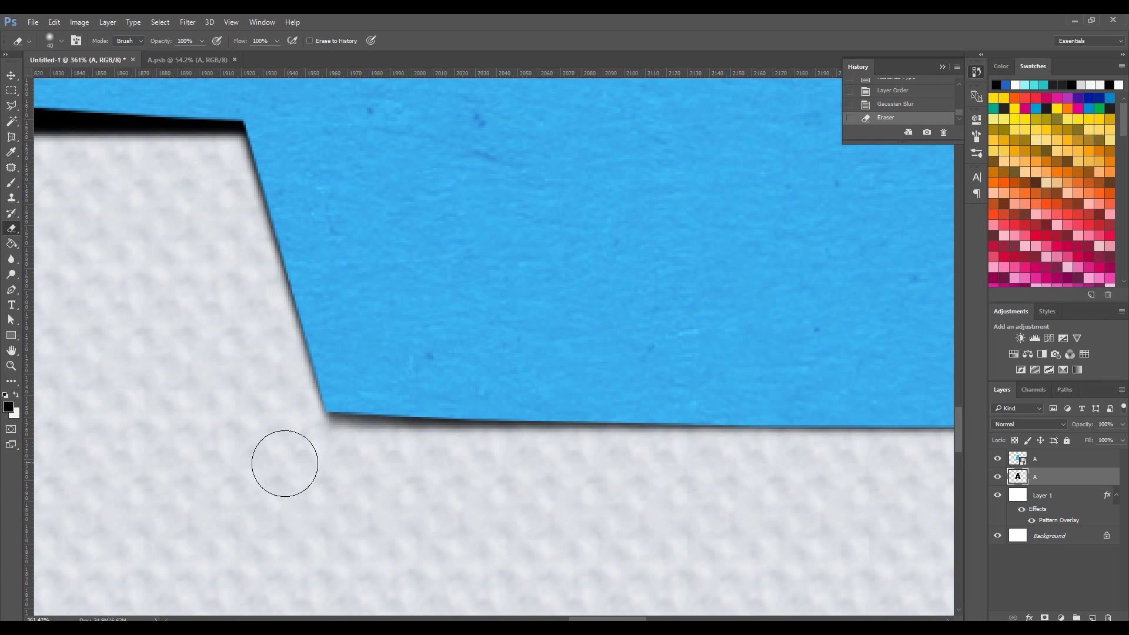
pyautogui.moveTo(285, 464); pyautogui.dragTo(501, 505)
# - Lower the eraser opacity to 34% and soften the shadow's left and bottom edges
pyautogui.click(12, 364)
pyautogui.keyDown('alt'); pyautogui.click(497, 469); pyautogui.keyUp('alt')
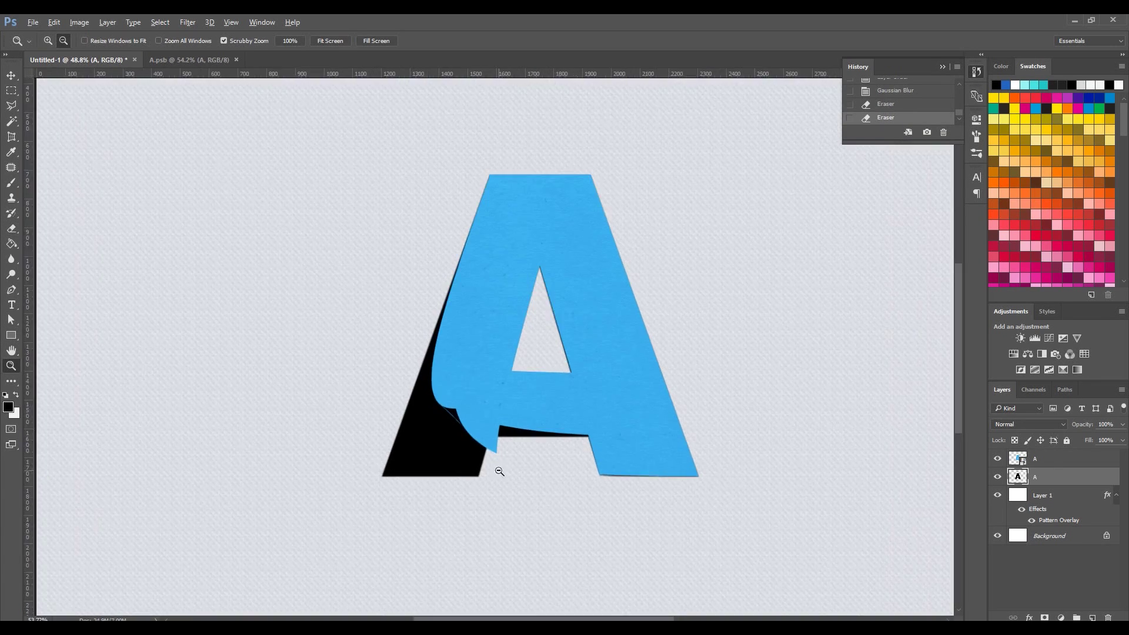
pyautogui.click(491, 443)
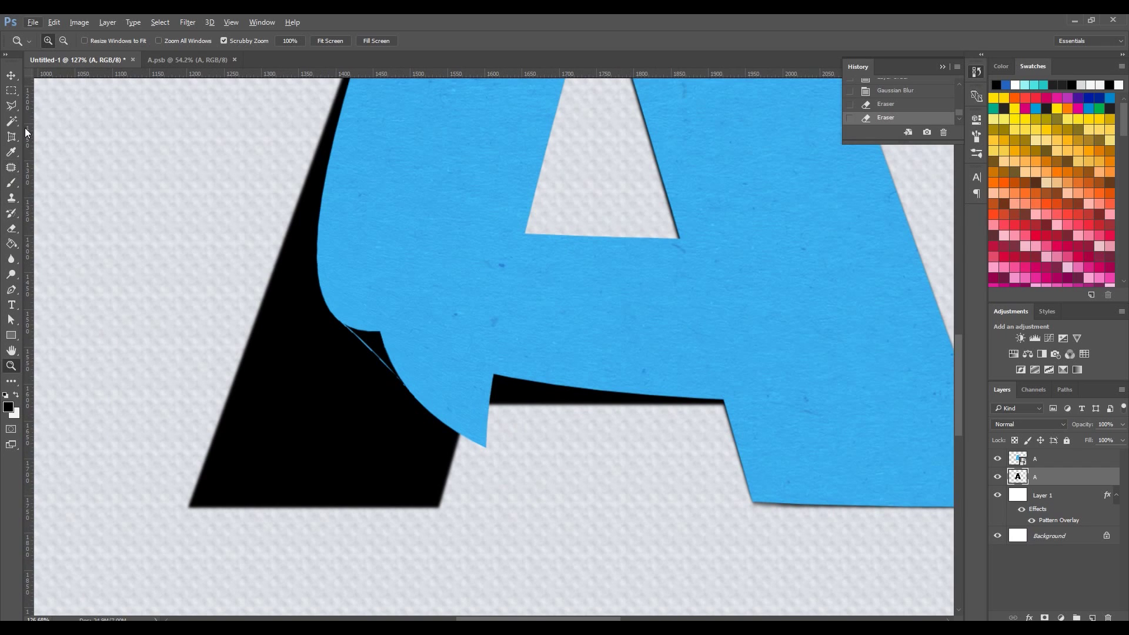
pyautogui.click(11, 229)
pyautogui.click(61, 41)
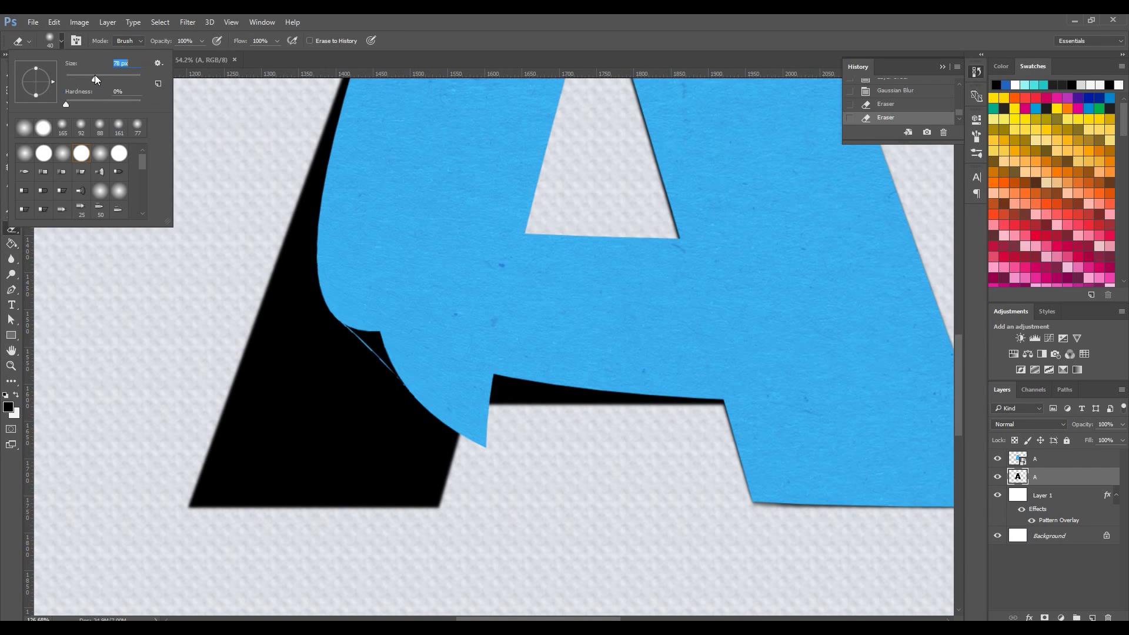
pyautogui.press('Return')
pyautogui.scroll(2, 367, 121)
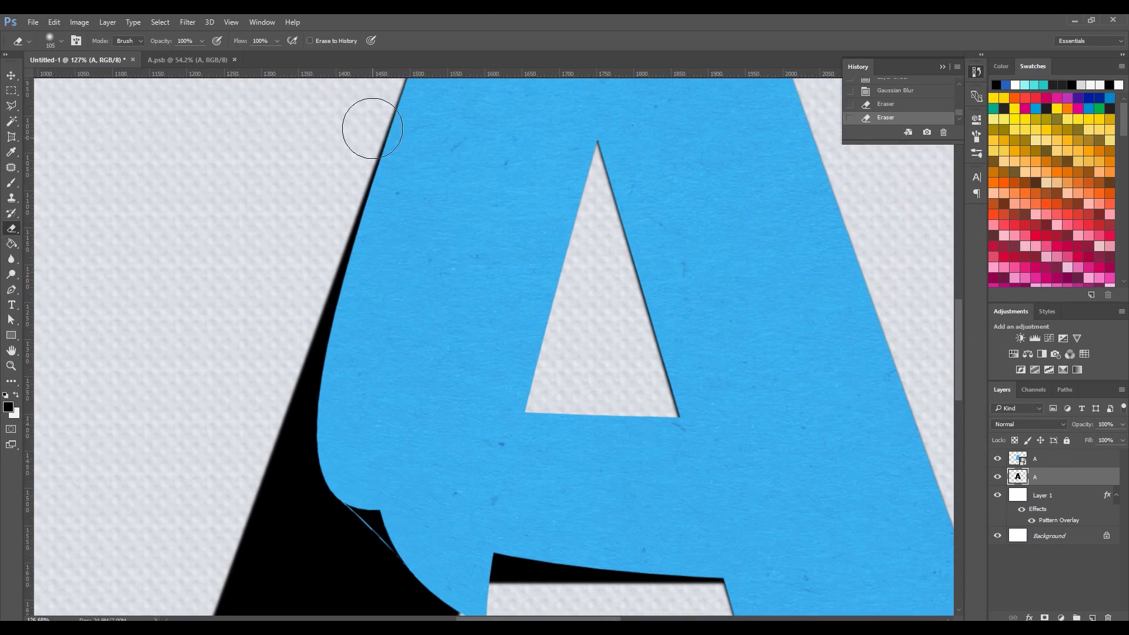
pyautogui.scroll(-2, 294, 328)
pyautogui.scroll(-2, 282, 214)
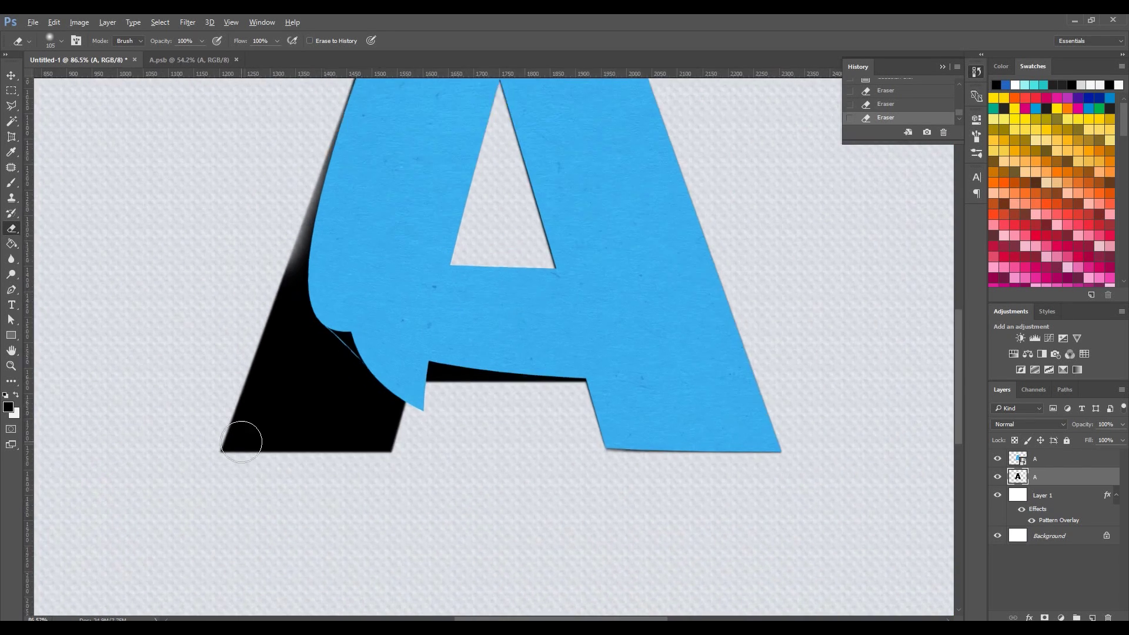
pyautogui.moveTo(201, 41); pyautogui.dragTo(164, 58)
pyautogui.moveTo(291, 170)
pyautogui.mouseDown()
pyautogui.moveTo(265, 323)
pyautogui.moveTo(302, 486)
pyautogui.moveTo(453, 445)
pyautogui.moveTo(565, 396)
pyautogui.moveTo(691, 402)
pyautogui.mouseUp()
# - Lighten the dark shadow band under the crossbar and toward the shadow's bottom edge
pyautogui.scroll(5, 653, 382)
pyautogui.click(61, 40)
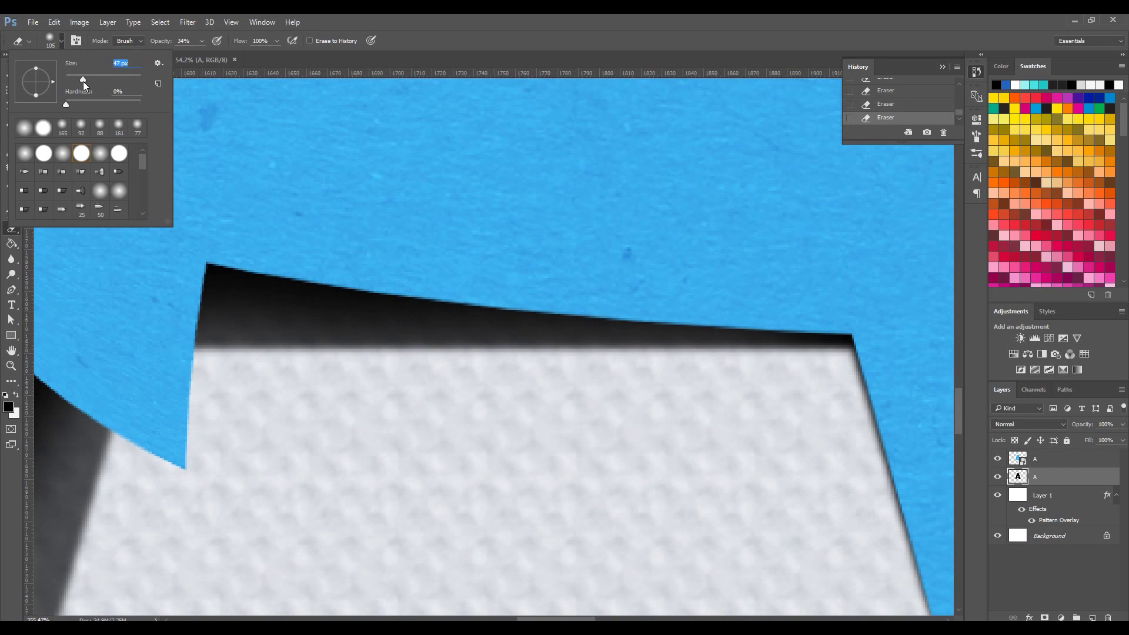
pyautogui.moveTo(792, 383)
pyautogui.mouseDown()
pyautogui.moveTo(356, 370)
pyautogui.moveTo(605, 382)
pyautogui.mouseUp()
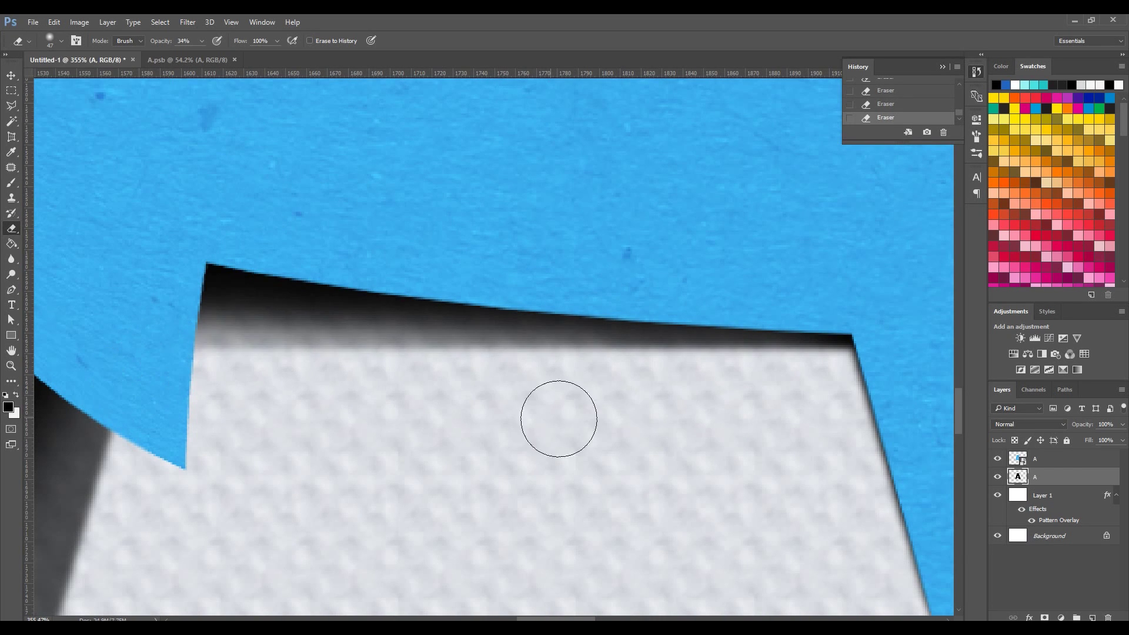
pyautogui.moveTo(108, 313)
pyautogui.mouseDown()
pyautogui.moveTo(789, 385)
pyautogui.moveTo(157, 365)
pyautogui.moveTo(584, 390)
pyautogui.moveTo(221, 362)
pyautogui.moveTo(505, 378)
pyautogui.moveTo(404, 362)
pyautogui.mouseUp()
pyautogui.scroll(-3, 378, 336)
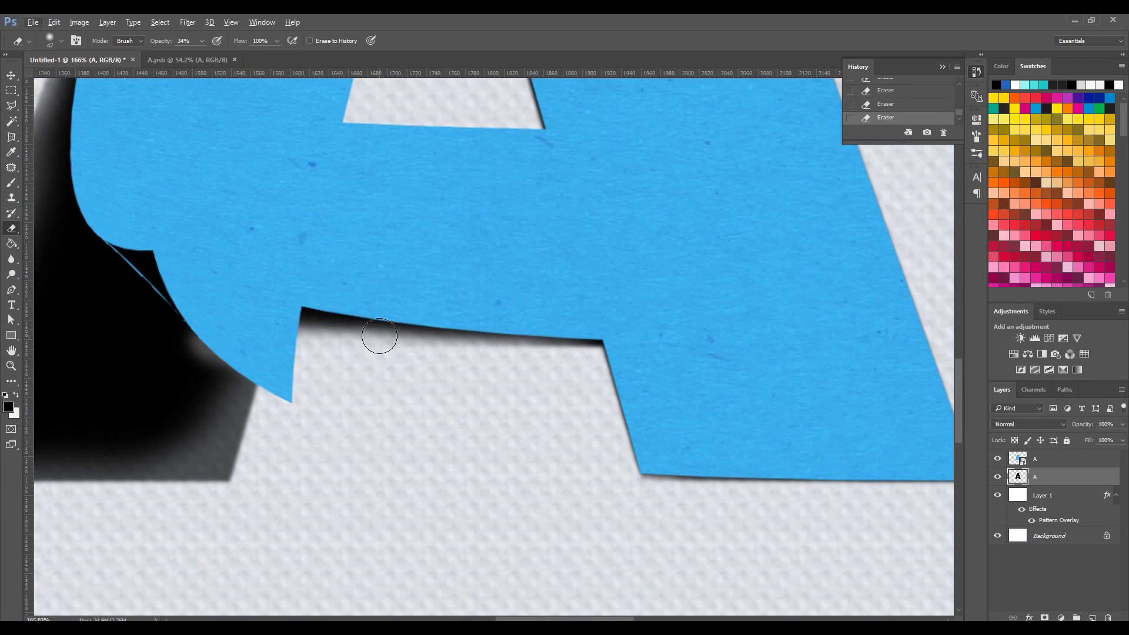
pyautogui.scroll(-2, 697, 457)
pyautogui.scroll(3, 136, 436)
pyautogui.moveTo(554, 373); pyautogui.dragTo(470, 447)
pyautogui.hotkey('ctrl', 'z')
pyautogui.moveTo(632, 383); pyautogui.dragTo(540, 481)
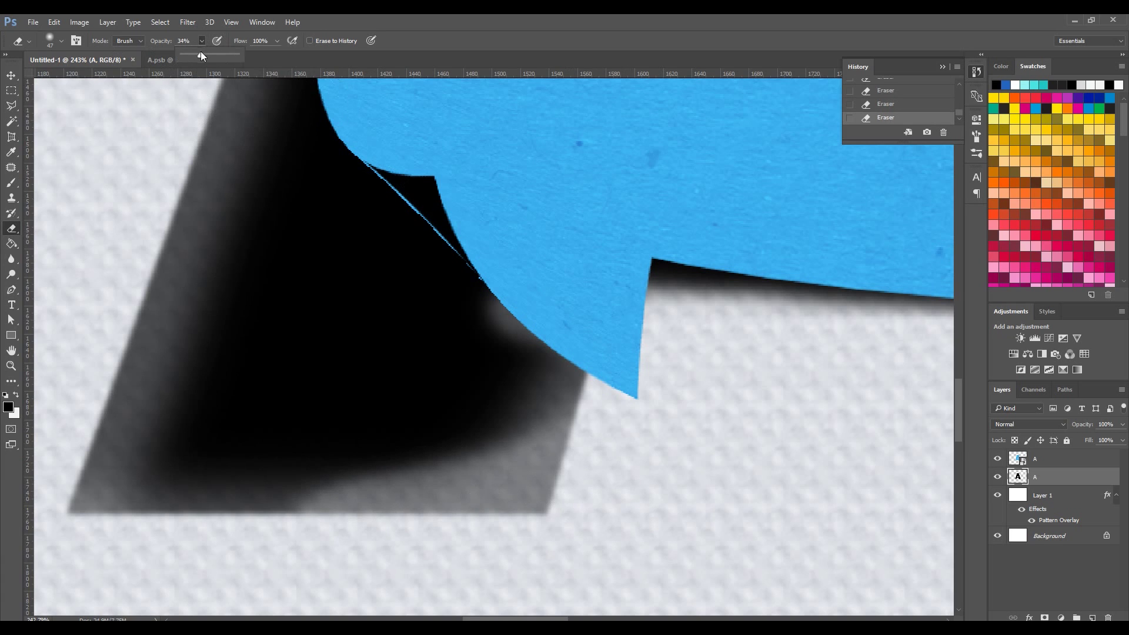
# - Enlarge the eraser to 91 and fade the shadow's left and bottom edges
pyautogui.click(50, 41)
pyautogui.doubleClick(102, 69)
pyautogui.scroll(-1, 467, 523)
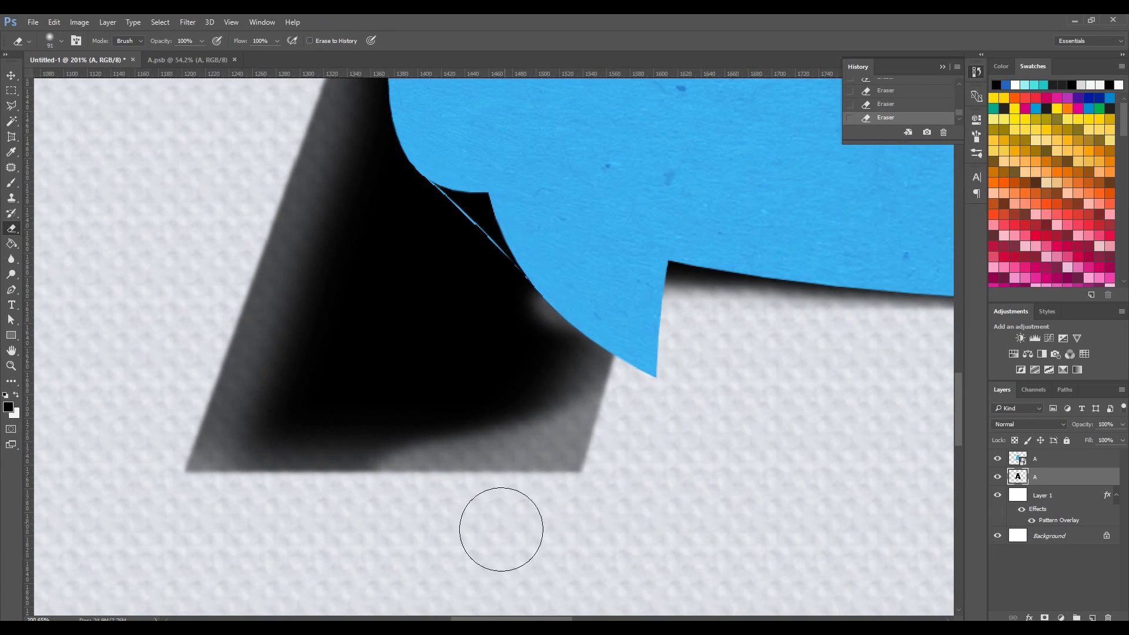
pyautogui.moveTo(622, 454)
pyautogui.mouseDown()
pyautogui.moveTo(181, 494)
pyautogui.moveTo(630, 491)
pyautogui.moveTo(599, 544)
pyautogui.mouseUp()
pyautogui.hotkey('ctrl', 'z')
pyautogui.scroll(-4, 470, 579)
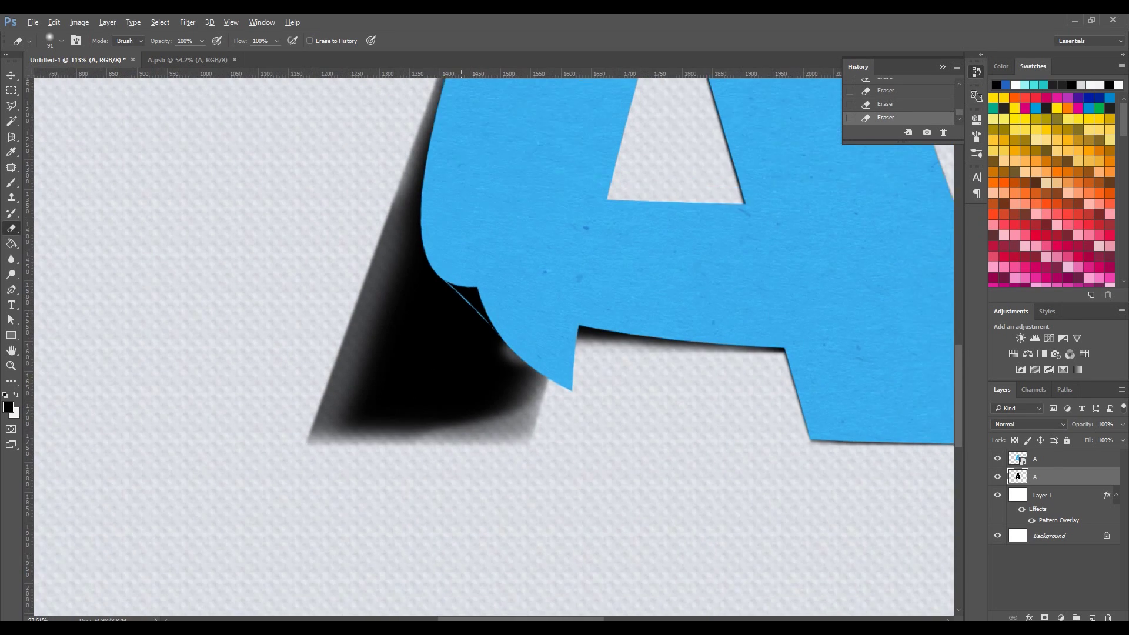
pyautogui.moveTo(391, 319); pyautogui.dragTo(312, 536)
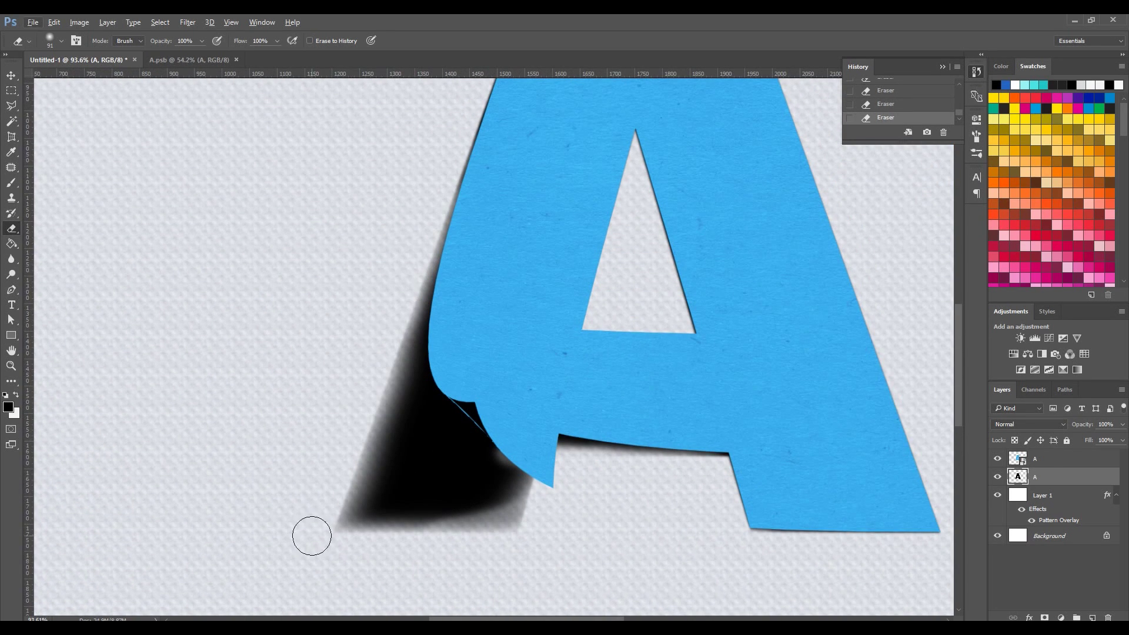
pyautogui.moveTo(411, 245)
pyautogui.mouseDown()
pyautogui.moveTo(320, 527)
pyautogui.moveTo(537, 549)
pyautogui.moveTo(678, 484)
pyautogui.moveTo(661, 459)
pyautogui.mouseUp()
pyautogui.scroll(3, 353, 532)
# - At 28% opacity and 49% flow, lighten the whole cast shadow to grey and fade its edges
pyautogui.moveTo(172, 54); pyautogui.dragTo(161, 55)
pyautogui.moveTo(276, 40); pyautogui.dragTo(251, 55)
pyautogui.click(61, 41)
pyautogui.moveTo(101, 75); pyautogui.dragTo(122, 81)
pyautogui.moveTo(340, 491); pyautogui.dragTo(443, 203)
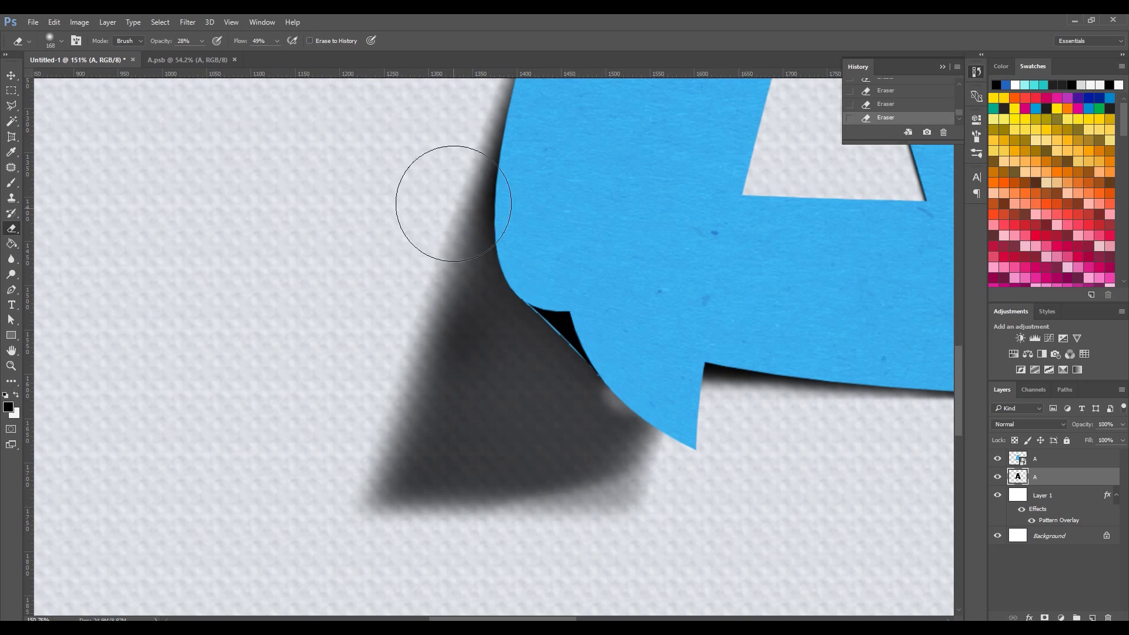
pyautogui.moveTo(603, 531)
pyautogui.mouseDown()
pyautogui.moveTo(227, 499)
pyautogui.moveTo(671, 504)
pyautogui.moveTo(370, 450)
pyautogui.moveTo(428, 567)
pyautogui.moveTo(442, 151)
pyautogui.mouseUp()
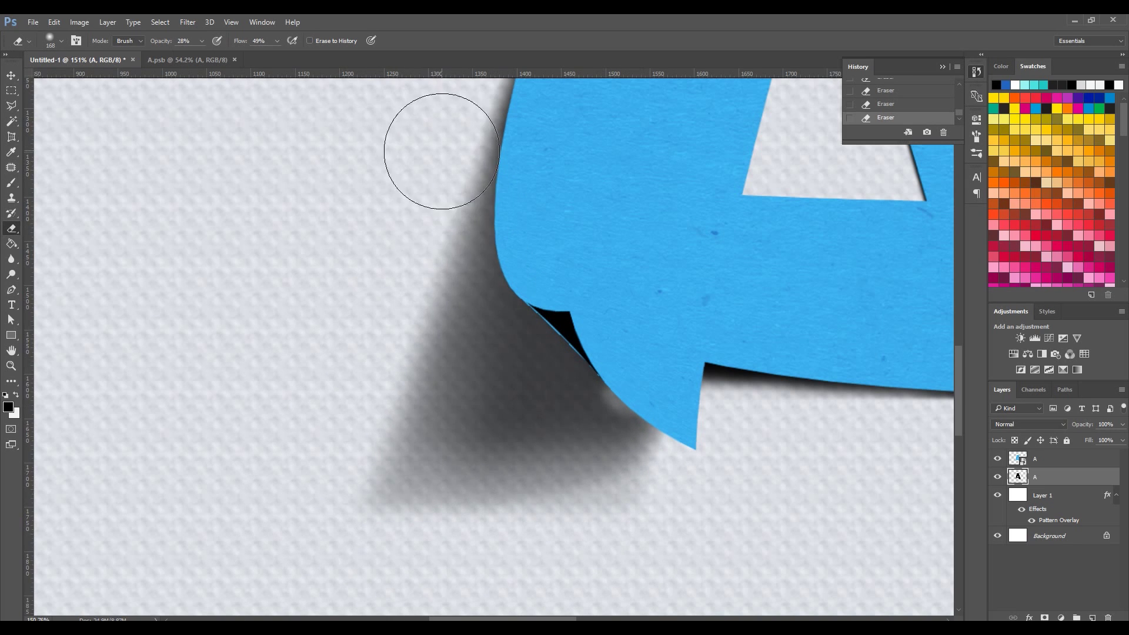
pyautogui.moveTo(412, 265); pyautogui.dragTo(447, 114)
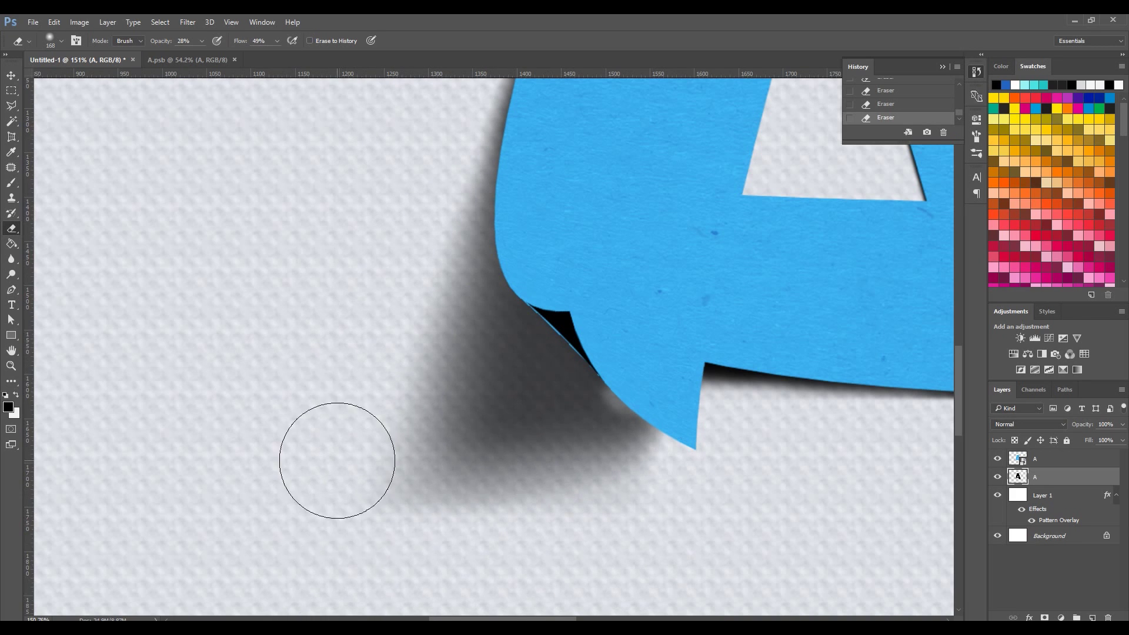
# - Touch up the lower-left shadow with a few more erase strokes, then add a new empty layer
pyautogui.hotkey('ctrl', '0')
pyautogui.press('z')
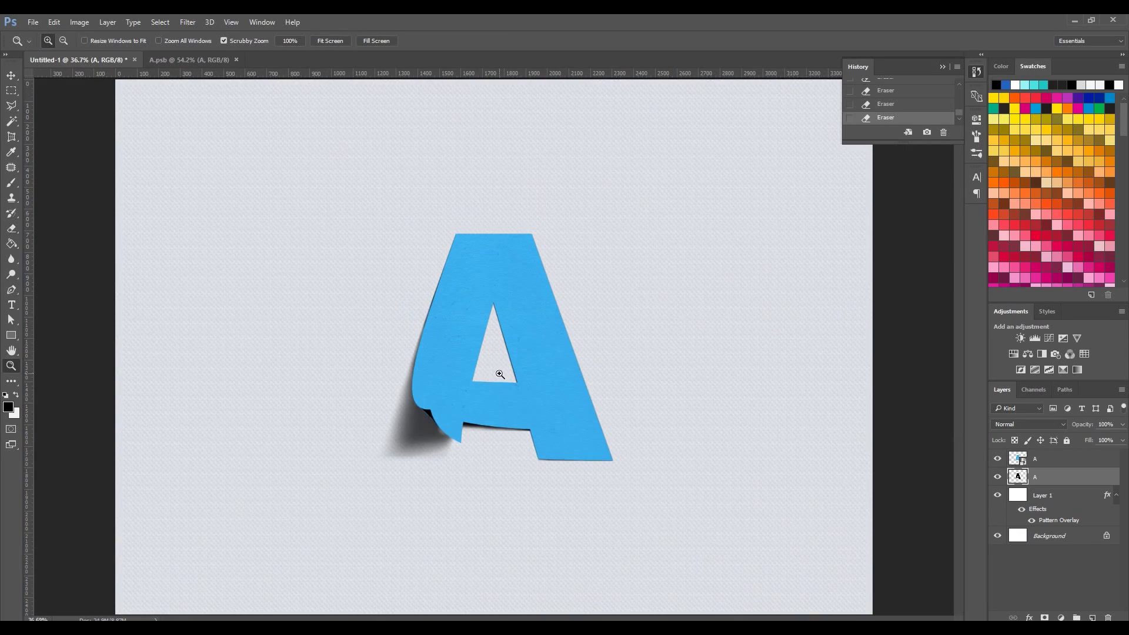
pyautogui.moveTo(385, 464); pyautogui.dragTo(694, 368)
pyautogui.click(8, 183)
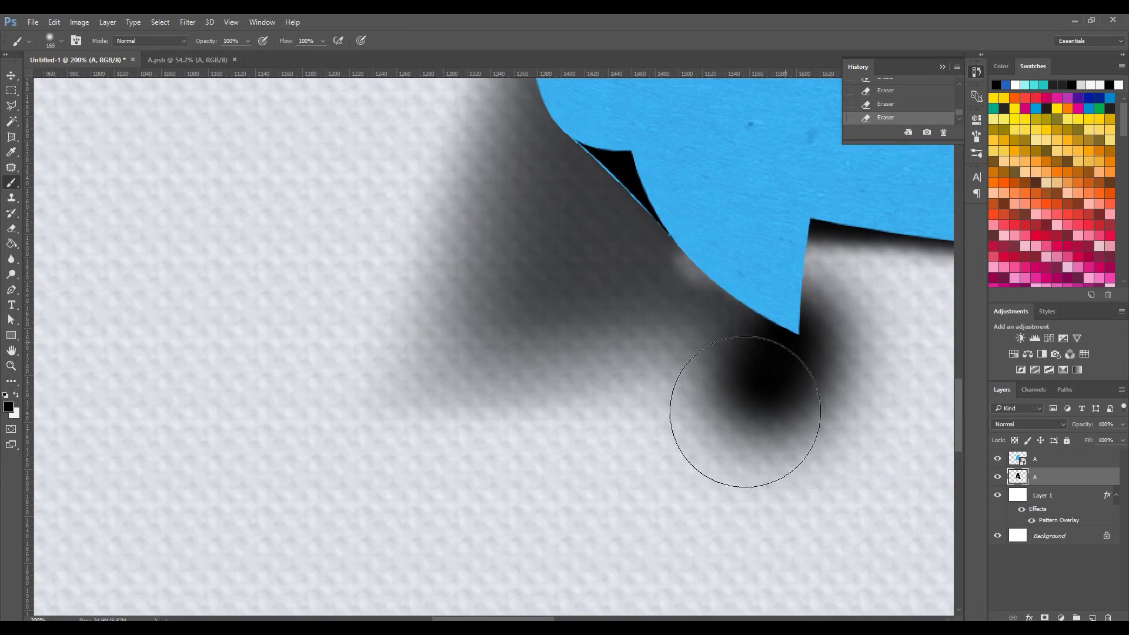
pyautogui.click(11, 228)
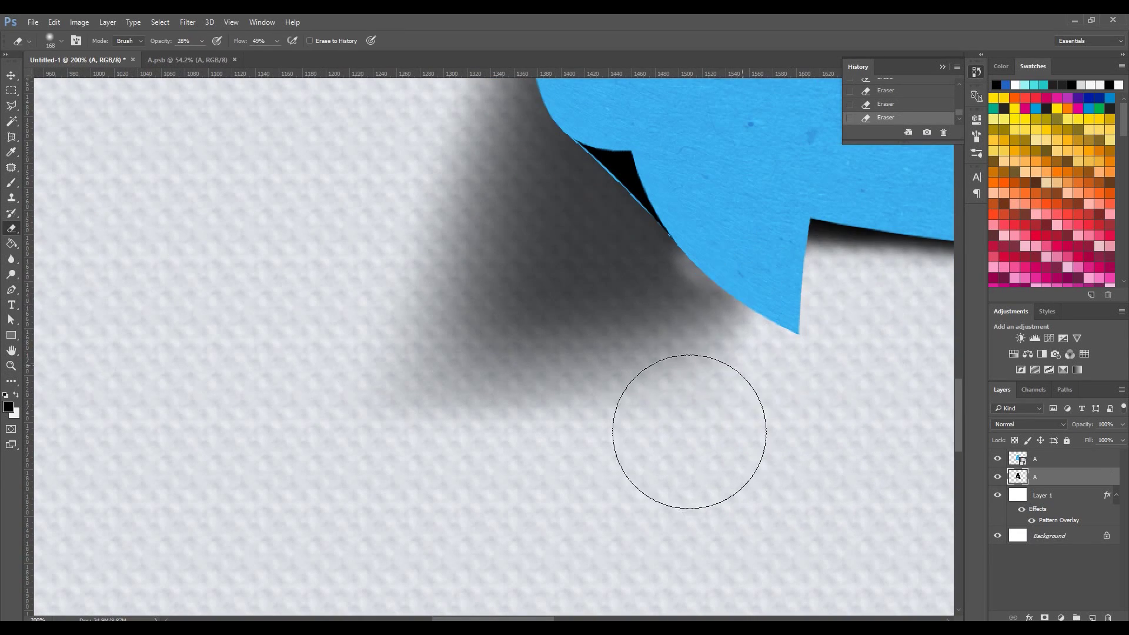
pyautogui.moveTo(503, 455)
pyautogui.mouseDown()
pyautogui.moveTo(457, 433)
pyautogui.moveTo(681, 328)
pyautogui.mouseUp()
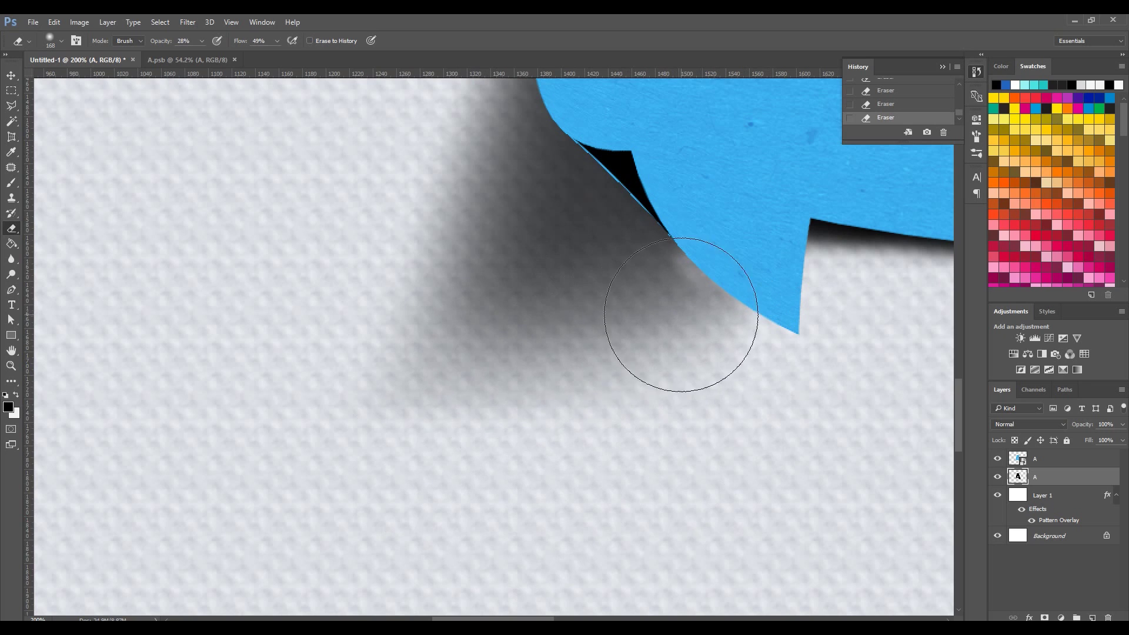
pyautogui.scroll(2, 529, 294)
pyautogui.moveTo(378, 269)
pyautogui.mouseDown()
pyautogui.moveTo(441, 178)
pyautogui.moveTo(374, 448)
pyautogui.mouseUp()
pyautogui.hotkey('ctrl', 'z')
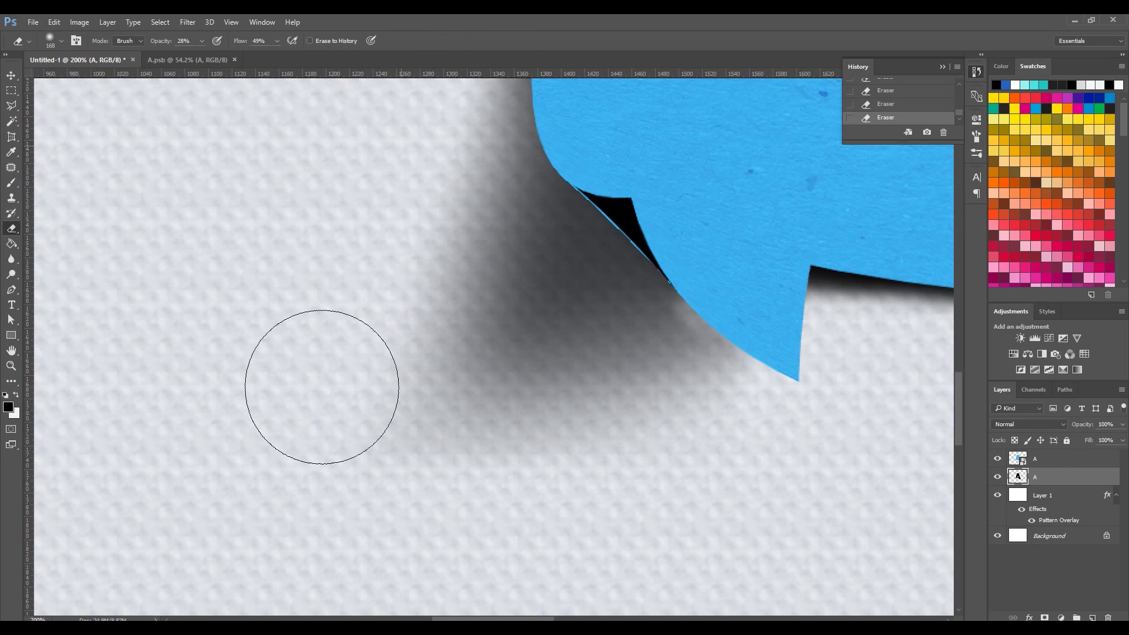
pyautogui.keyDown('ctrl'); pyautogui.click(1092, 618); pyautogui.keyUp('ctrl')
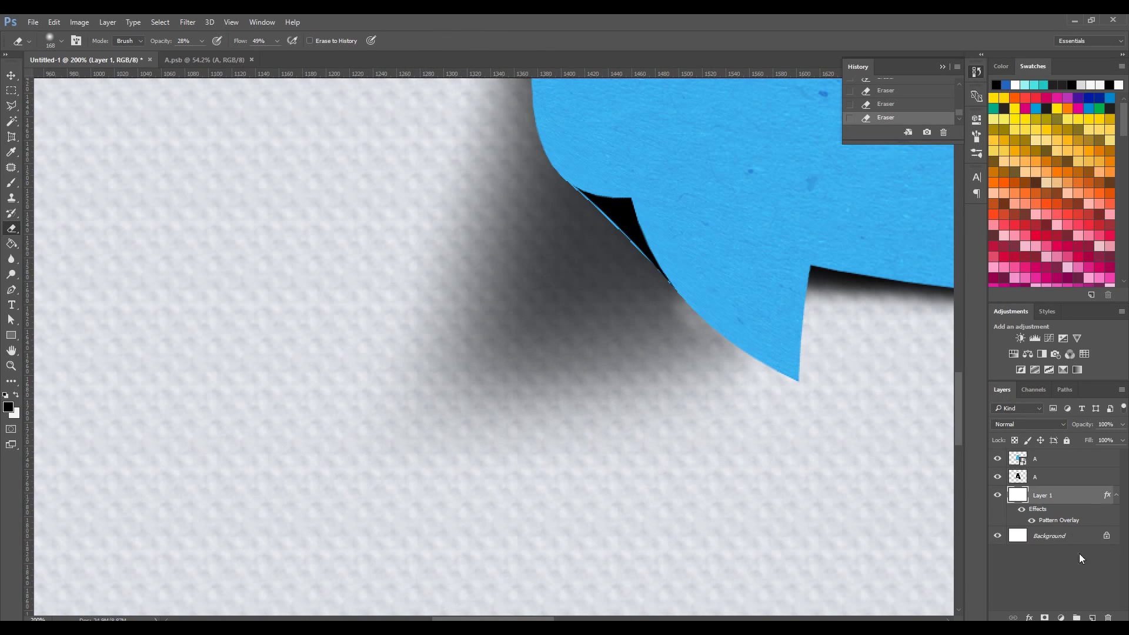
# - Paint a black stroke along the curled corner's edge with a smaller brush
pyautogui.click(11, 183)
pyautogui.scroll(3, 629, 226)
pyautogui.moveTo(629, 227)
pyautogui.mouseDown()
pyautogui.moveTo(517, 189)
pyautogui.moveTo(639, 288)
pyautogui.mouseUp()
pyautogui.hotkey('ctrl', 'z')
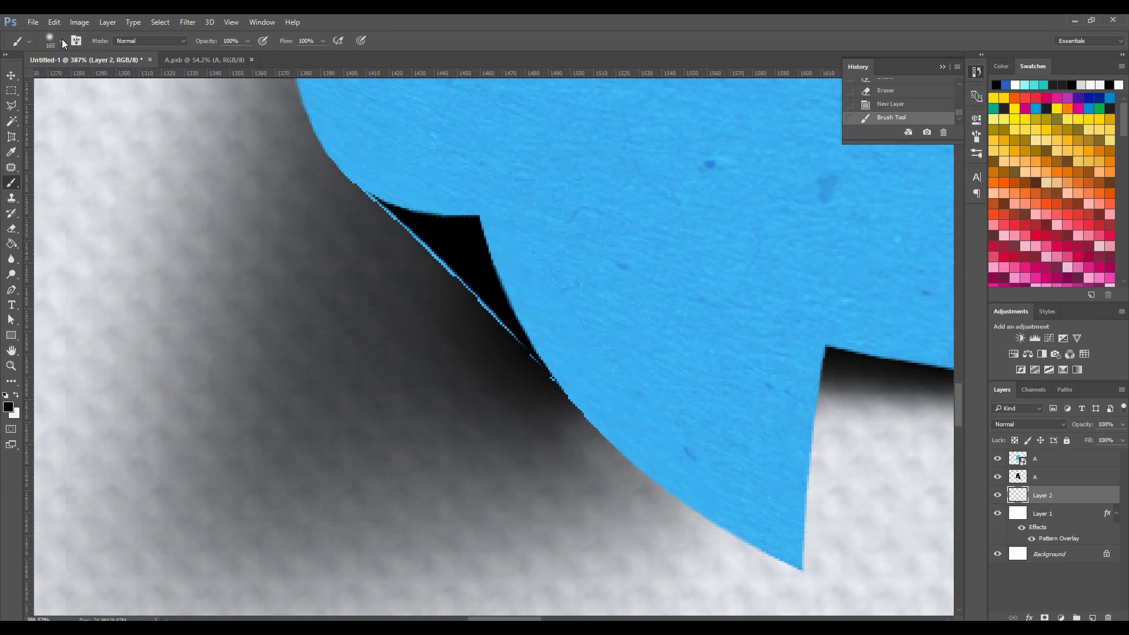
pyautogui.click(62, 41)
pyautogui.moveTo(106, 78); pyautogui.dragTo(97, 80)
pyautogui.press('Return')
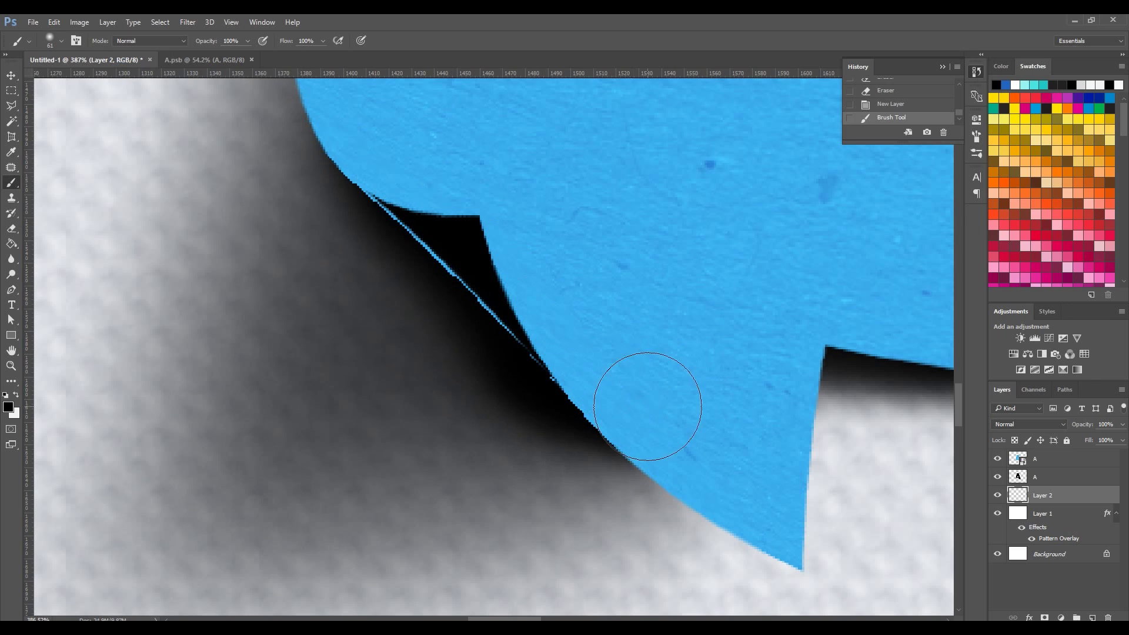
pyautogui.moveTo(607, 355)
pyautogui.mouseDown()
pyautogui.moveTo(517, 317)
pyautogui.moveTo(378, 113)
pyautogui.moveTo(467, 245)
pyautogui.mouseUp()
# - Soften the painted black stroke with a Gaussian Blur
pyautogui.press('z')
pyautogui.hotkey('ctrl', '0')
pyautogui.moveTo(406, 470); pyautogui.dragTo(517, 404)
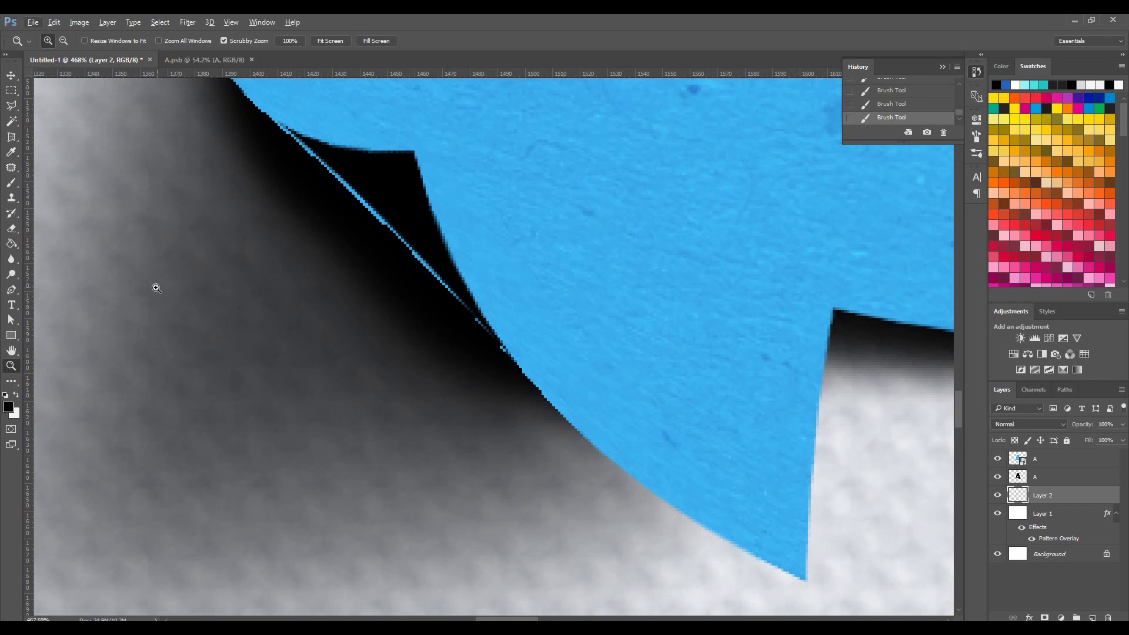
pyautogui.click(189, 23)
pyautogui.click(395, 196)
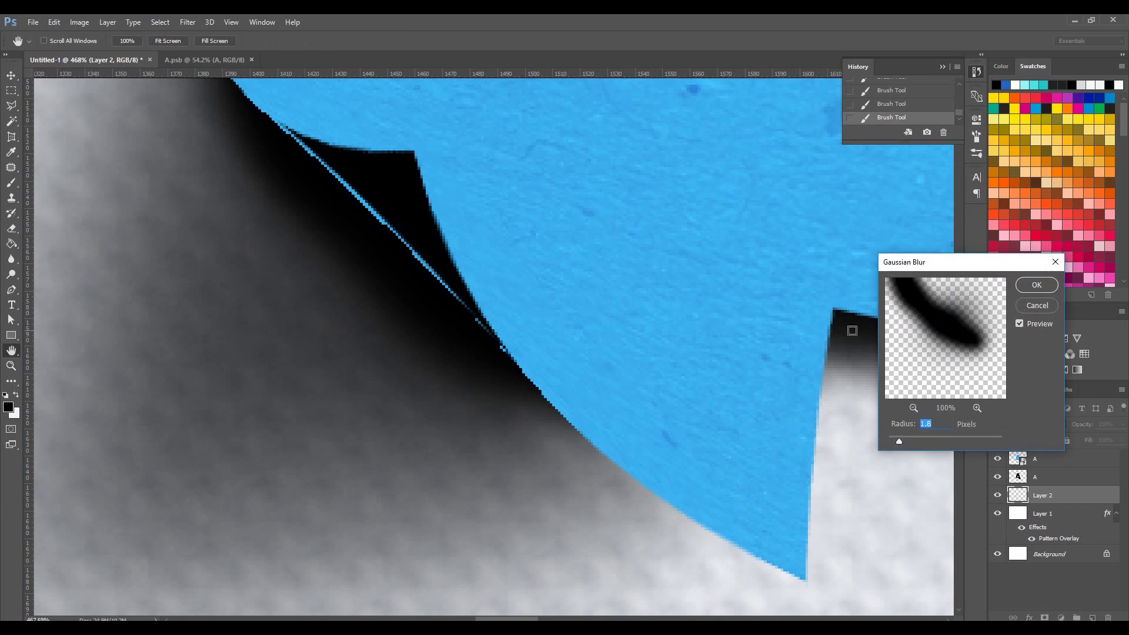
pyautogui.moveTo(920, 442); pyautogui.dragTo(937, 439)
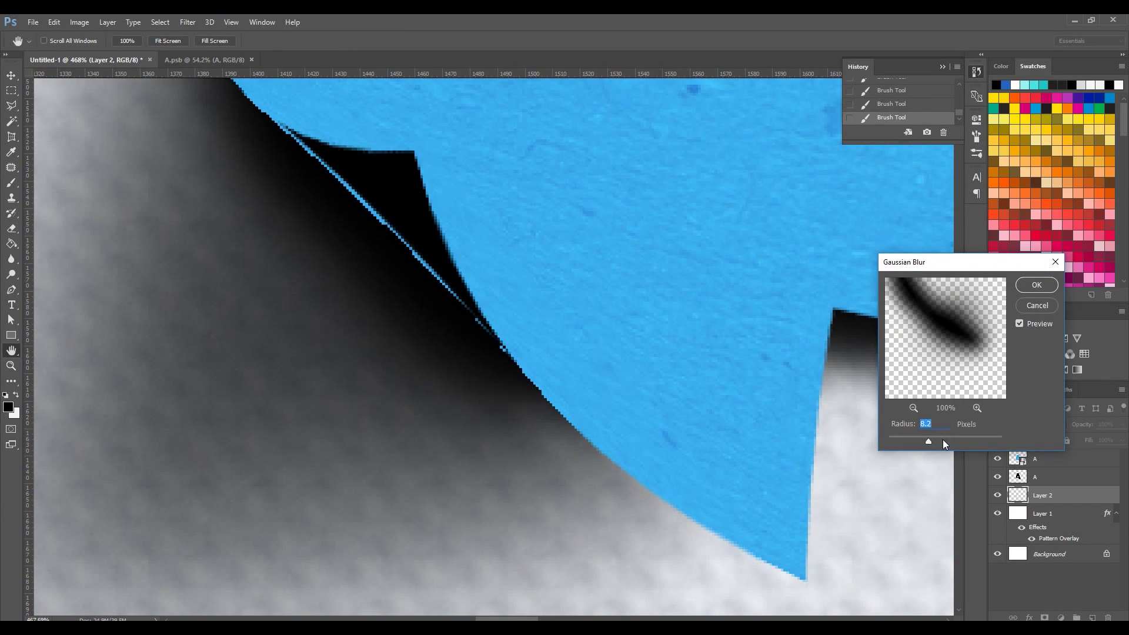
pyautogui.click(1036, 284)
# - Set the letter layer above to 70% opacity
pyautogui.press('z')
pyautogui.hotkey('alt', ']')
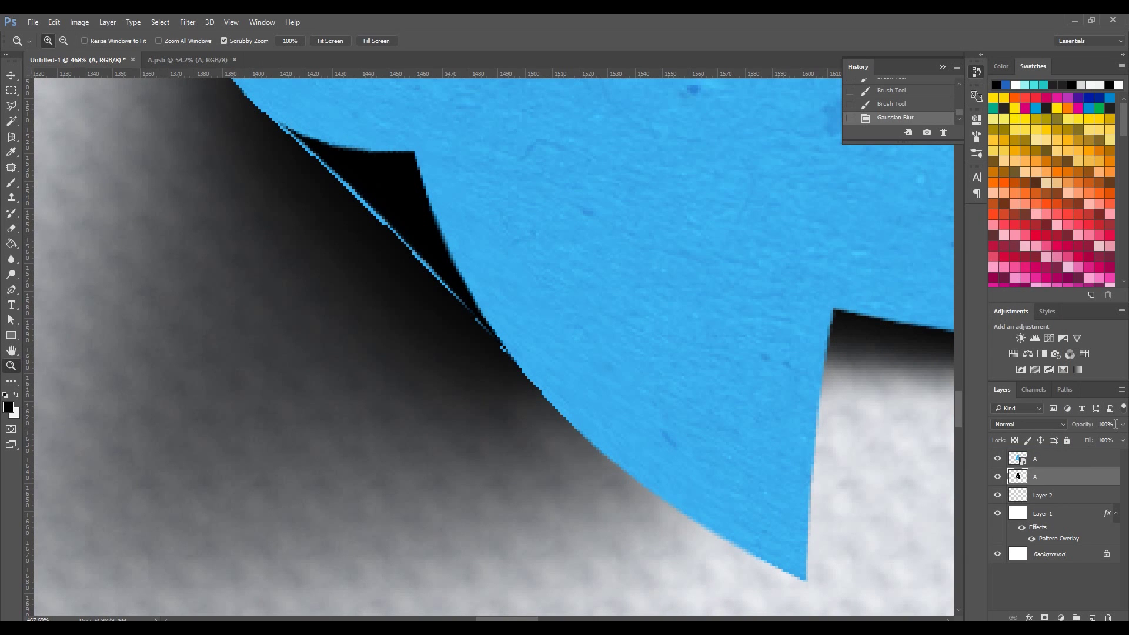
pyautogui.write('70')
pyautogui.press('Return')
pyautogui.rightClick(303, 269)
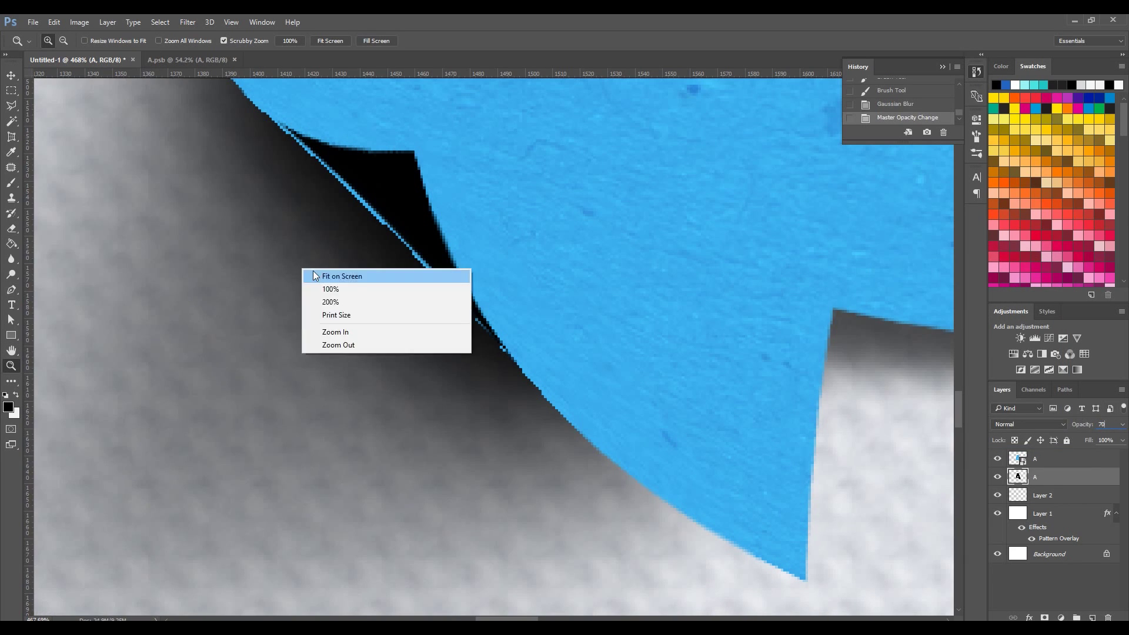
pyautogui.click(322, 274)
pyautogui.moveTo(402, 431); pyautogui.dragTo(424, 429)
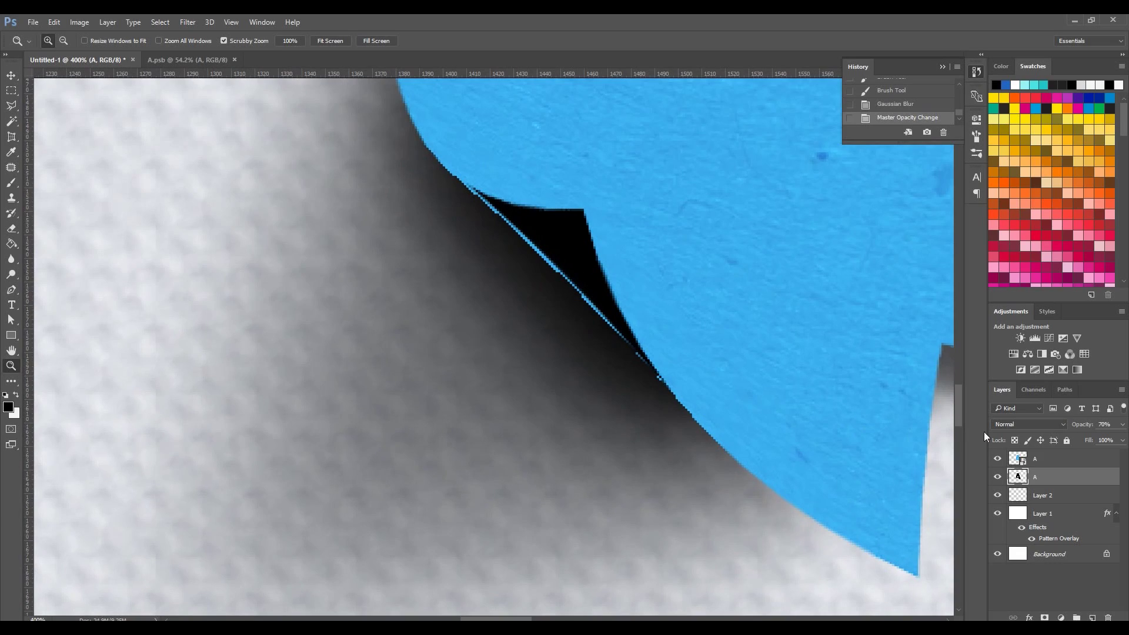
# - Set the painted shadow layer, Layer 2, to 50% opacity and add a new layer
pyautogui.click(1044, 463)
pyautogui.click(1053, 495)
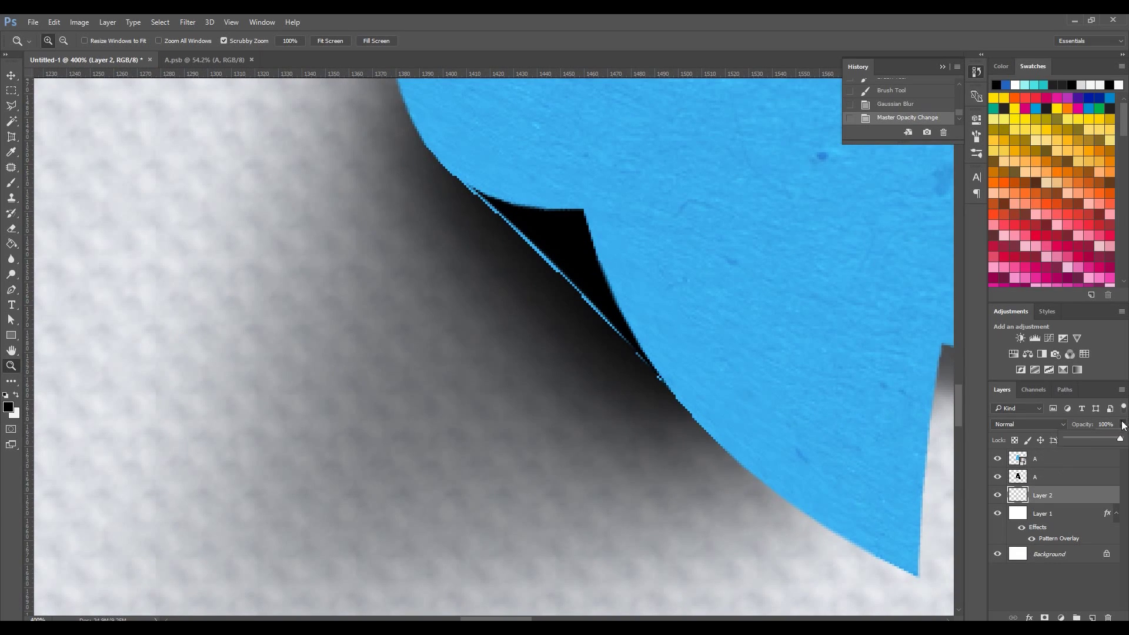
pyautogui.click(1105, 423)
pyautogui.write('50')
pyautogui.press('Return')
pyautogui.moveTo(606, 323)
pyautogui.mouseDown()
pyautogui.moveTo(437, 435)
pyautogui.moveTo(446, 419)
pyautogui.mouseUp()
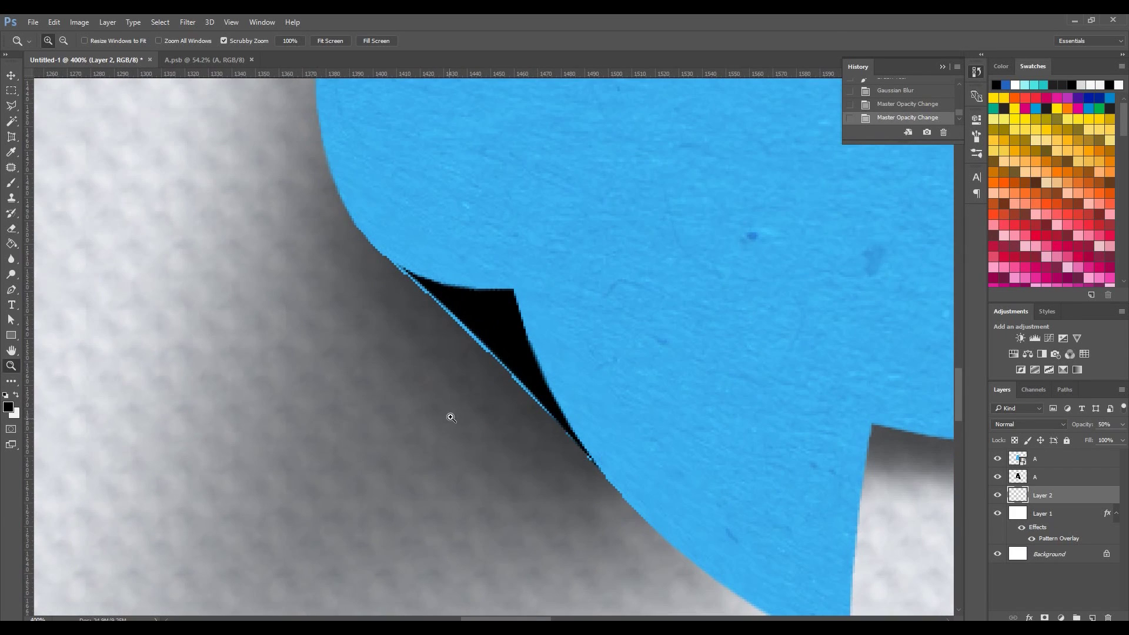
pyautogui.click(1092, 616)
# - Fill a rectangular selection with black on the new layer, then deselect it
pyautogui.press('m')
pyautogui.click(11, 243)
pyautogui.click(294, 329)
pyautogui.click(11, 90)
pyautogui.rightClick(336, 197)
pyautogui.click(358, 206)
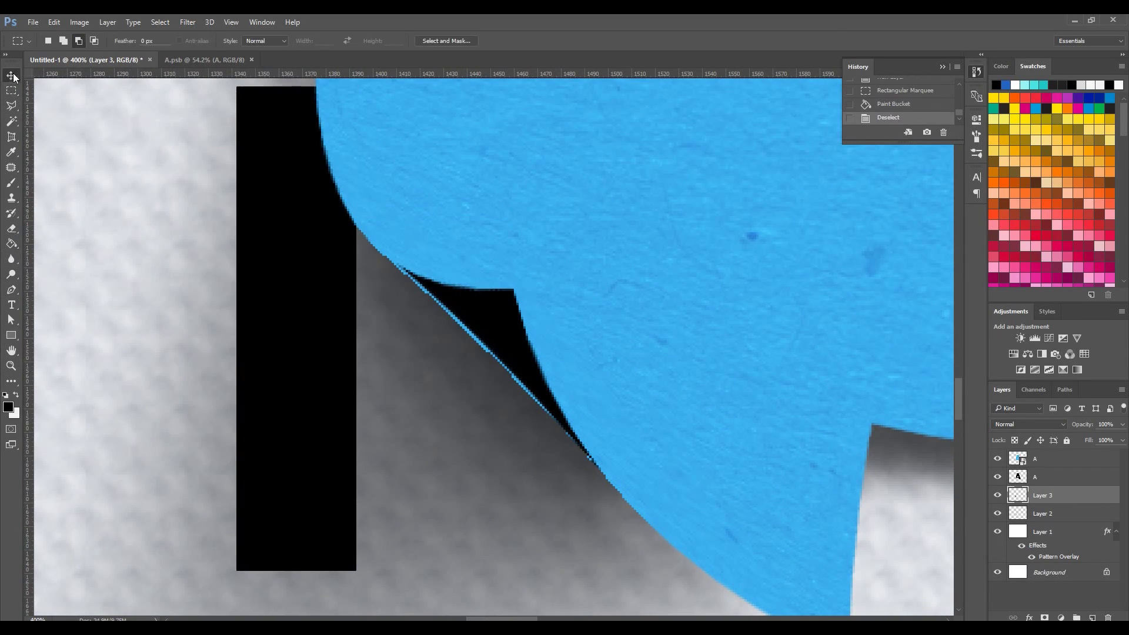
pyautogui.click(11, 76)
pyautogui.scroll(-3, 385, 194)
# - Gaussian-blur the black rectangle and rotate it diagonally along the curl's edge
pyautogui.click(188, 22)
pyautogui.moveTo(193, 152)
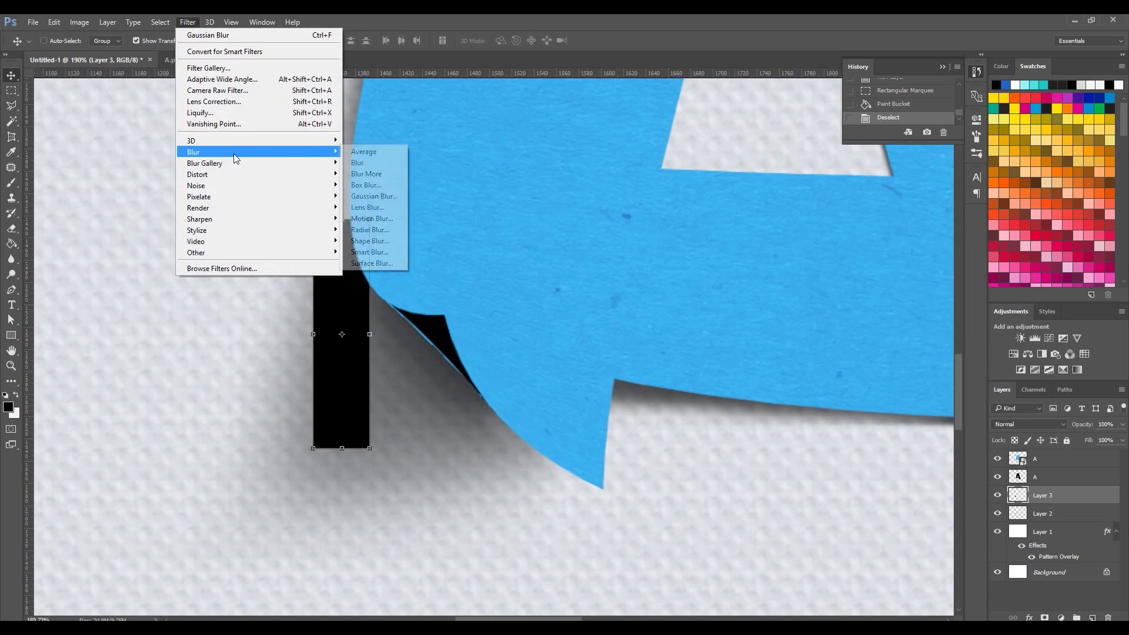
pyautogui.click(377, 198)
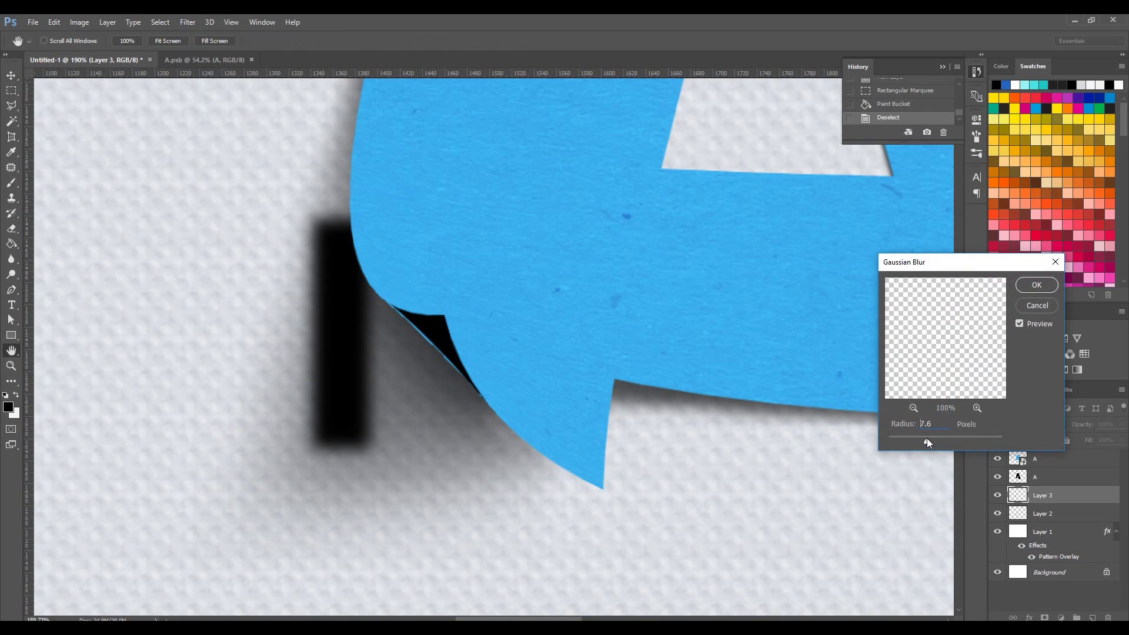
pyautogui.click(1026, 287)
pyautogui.hotkey('ctrl', 't')
pyautogui.moveTo(391, 473)
pyautogui.mouseDown()
pyautogui.moveTo(458, 453)
pyautogui.moveTo(464, 382)
pyautogui.mouseUp()
pyautogui.moveTo(400, 370); pyautogui.dragTo(494, 361)
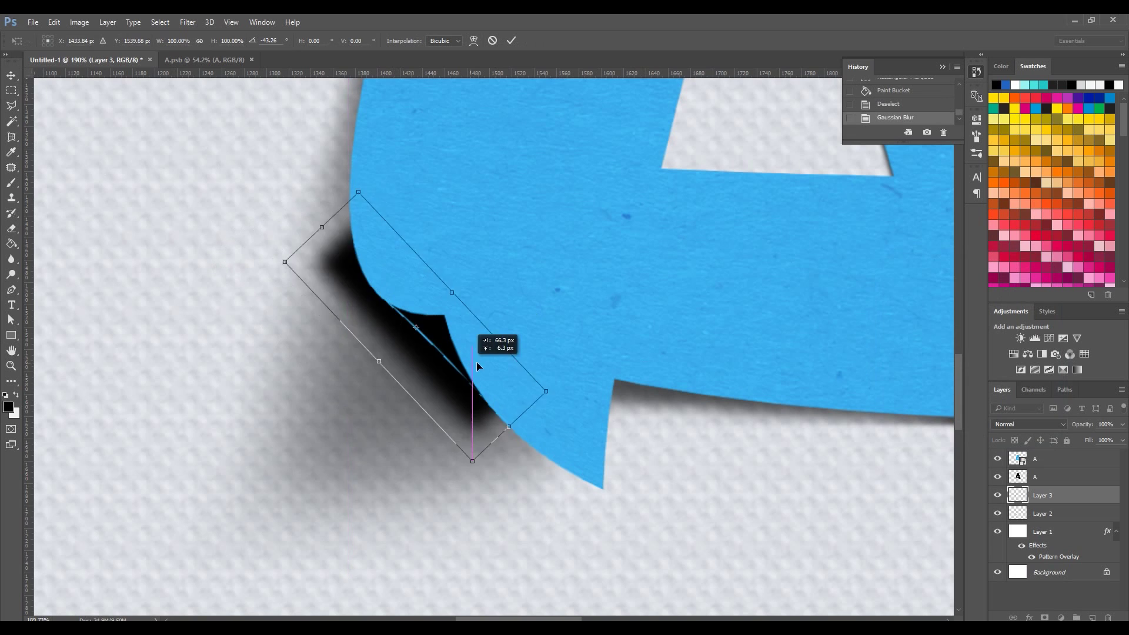
# - Warp the blurred strip into a curve following the curled corner and commit it
pyautogui.scroll(2, 345, 243)
pyautogui.scroll(1, 347, 247)
pyautogui.rightClick(402, 316)
pyautogui.click(471, 368)
pyautogui.moveTo(281, 262); pyautogui.dragTo(327, 195)
pyautogui.moveTo(389, 383); pyautogui.dragTo(345, 404)
pyautogui.moveTo(326, 195); pyautogui.dragTo(348, 194)
pyautogui.scroll(-3, 433, 270)
pyautogui.moveTo(610, 535); pyautogui.dragTo(679, 520)
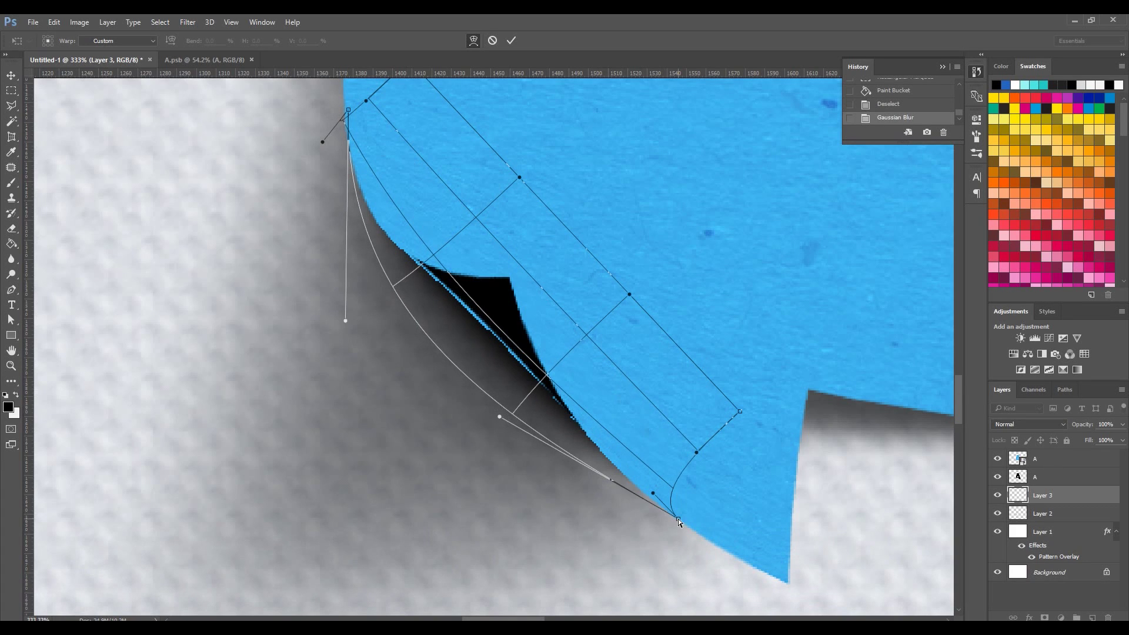
pyautogui.moveTo(498, 419); pyautogui.dragTo(494, 429)
pyautogui.press('Return')
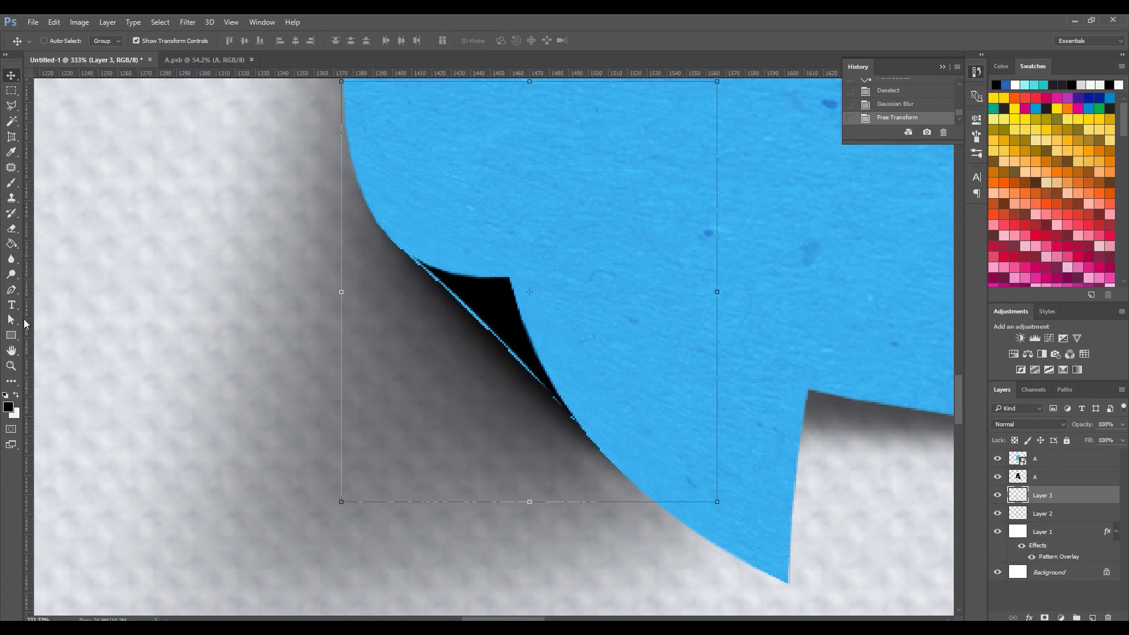
# - Zoom out to view the whole letter A and select its top layer
pyautogui.press('z')
pyautogui.moveTo(436, 219); pyautogui.dragTo(563, 293)
pyautogui.rightClick(466, 390)
pyautogui.moveTo(421, 446)
pyautogui.mouseDown()
pyautogui.moveTo(462, 208)
pyautogui.moveTo(620, 222)
pyautogui.moveTo(491, 109)
pyautogui.moveTo(517, 171)
pyautogui.moveTo(395, 423)
pyautogui.moveTo(509, 396)
pyautogui.moveTo(504, 350)
pyautogui.mouseUp()
pyautogui.click(1063, 465)
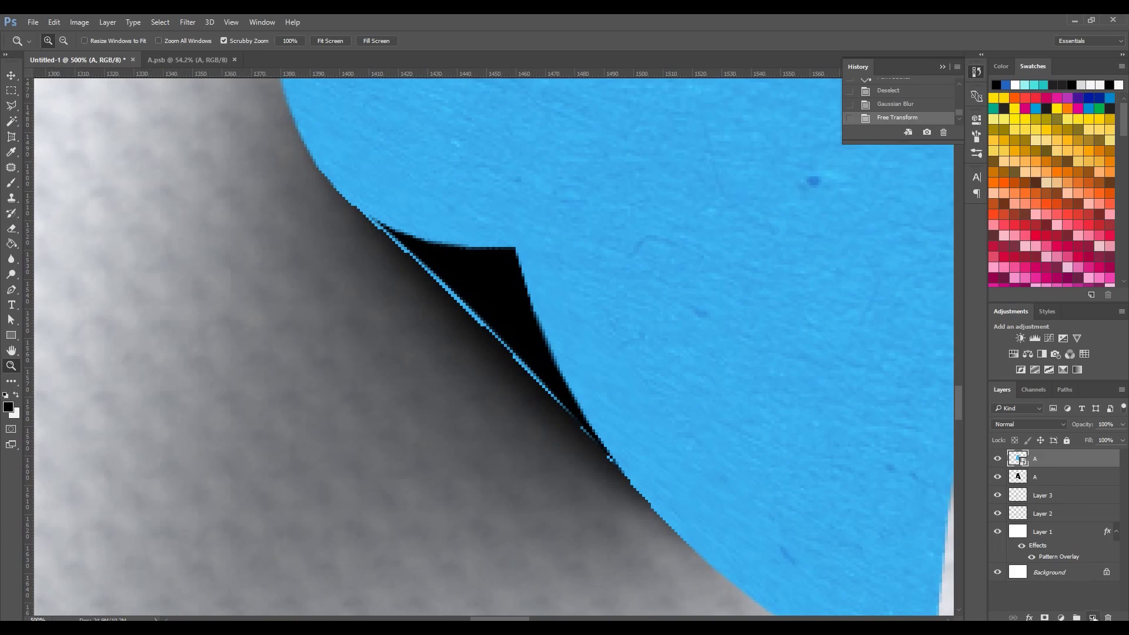
# - Add a new empty layer on top of the layer stack
pyautogui.click(1092, 618)
pyautogui.moveTo(505, 345)
pyautogui.mouseDown()
pyautogui.moveTo(422, 348)
pyautogui.moveTo(471, 348)
pyautogui.mouseUp()
pyautogui.click(8, 407)
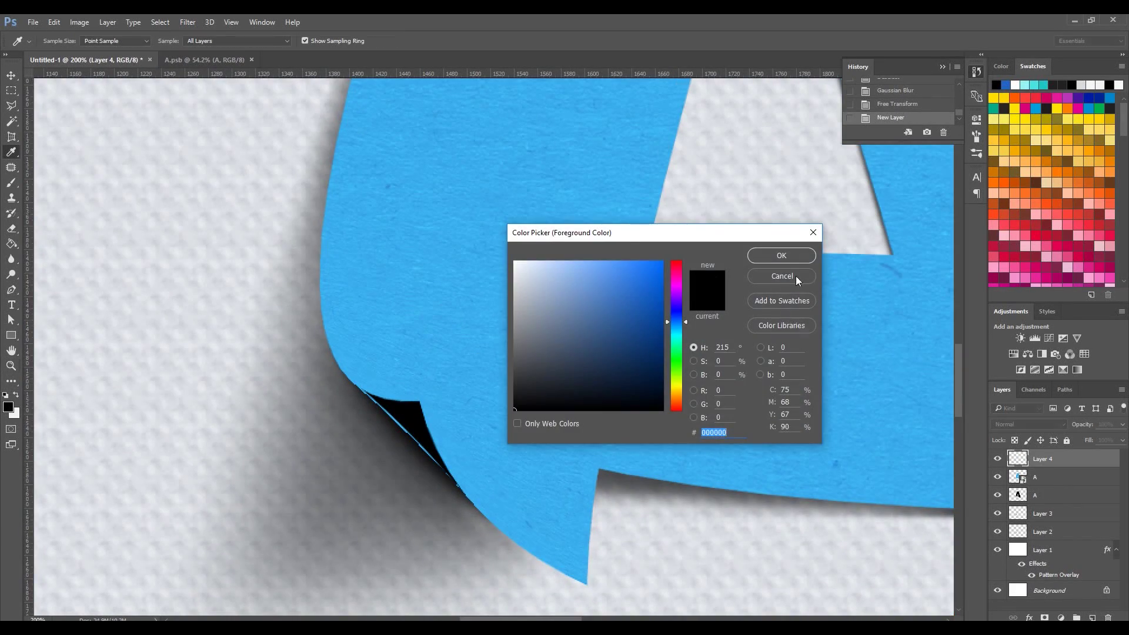
pyautogui.click(797, 275)
# - In the A document, toggle Layer 1's blend mode to Normal and back to Hard Light
pyautogui.click(1032, 483)
pyautogui.click(1059, 424)
pyautogui.click(1011, 198)
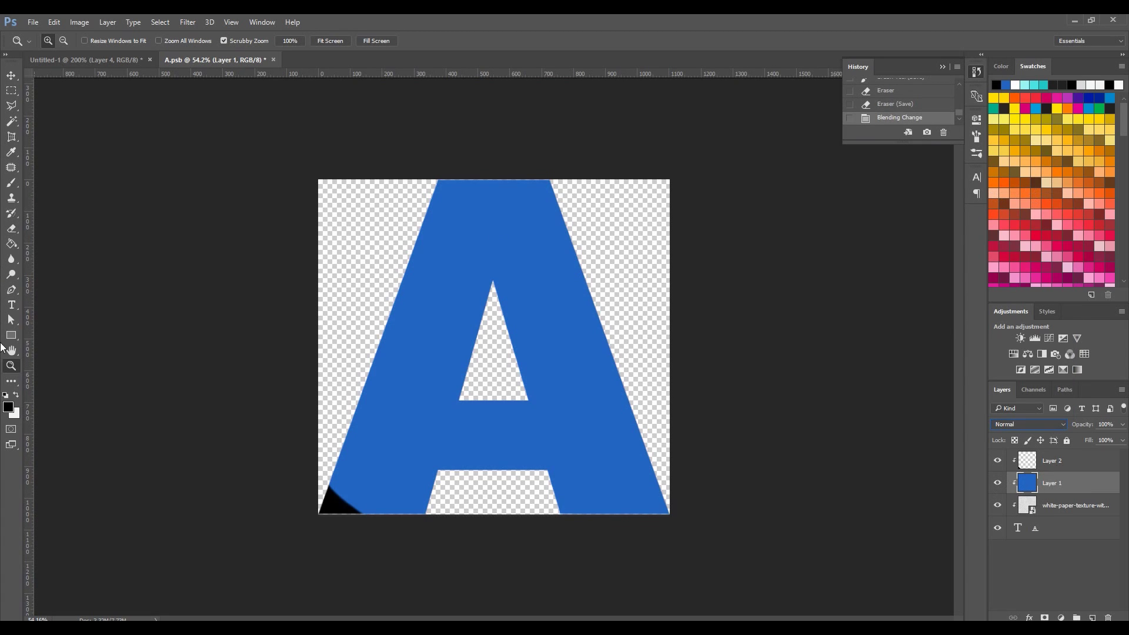
pyautogui.click(1020, 426)
pyautogui.click(1027, 317)
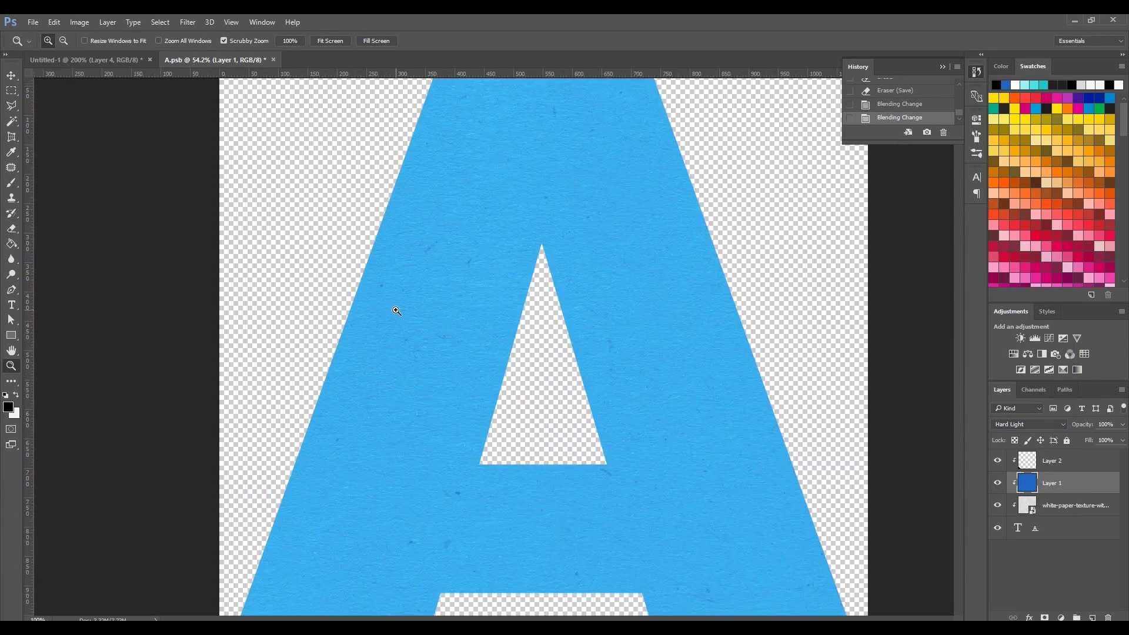
# - Eyedrop the letter's sky blue, 37a5e7, in the Color Picker
pyautogui.click(8, 407)
pyautogui.click(470, 269)
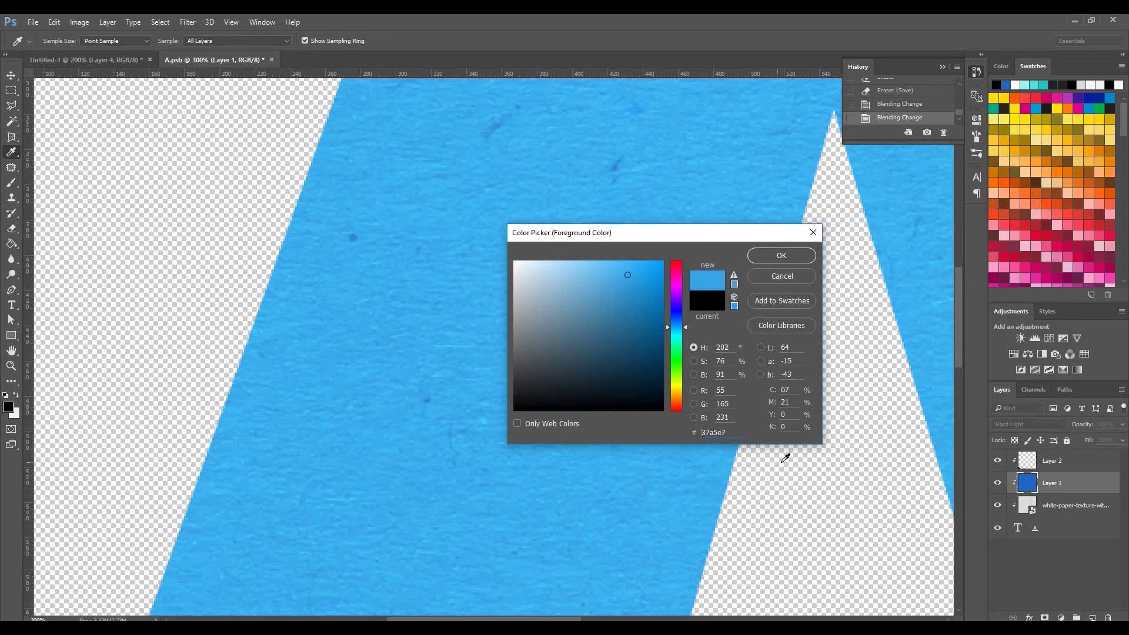
pyautogui.press('Escape')
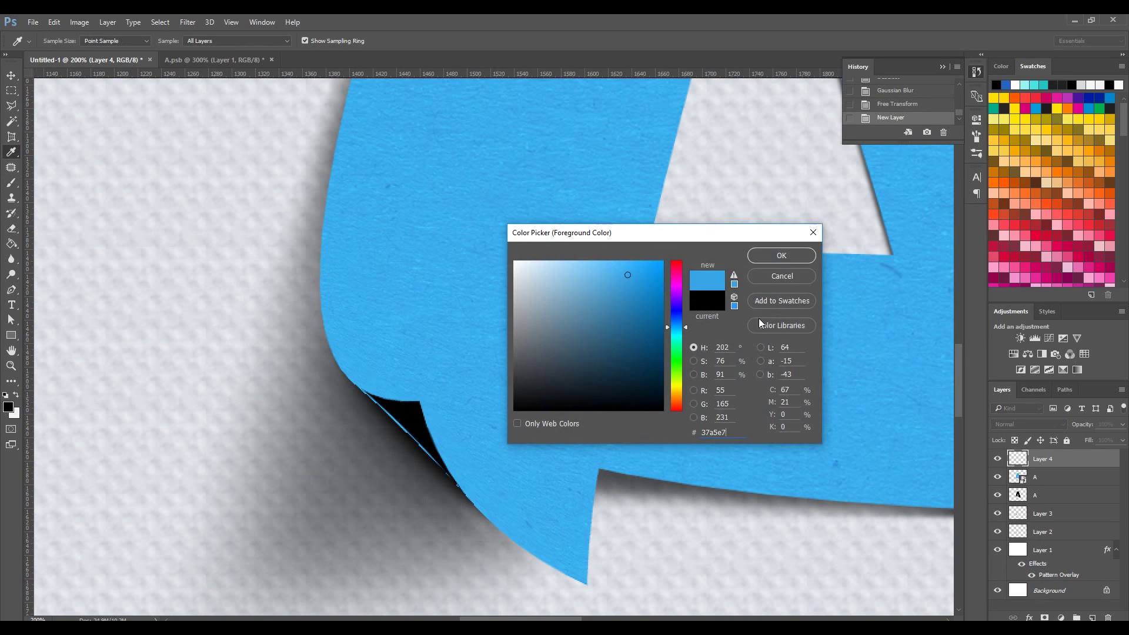
# - Paint a long blue brush stroke along the curled corner on Layer 4
pyautogui.press('Return')
pyautogui.press('b')
pyautogui.click(412, 415)
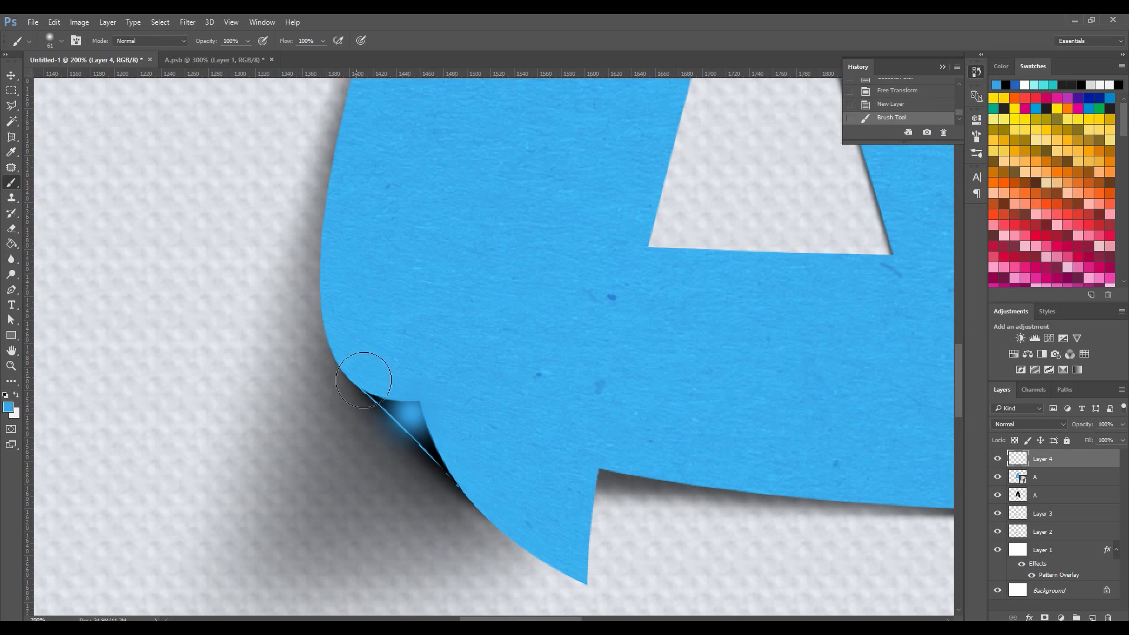
pyautogui.click(61, 41)
pyautogui.moveTo(285, 330); pyautogui.dragTo(532, 550)
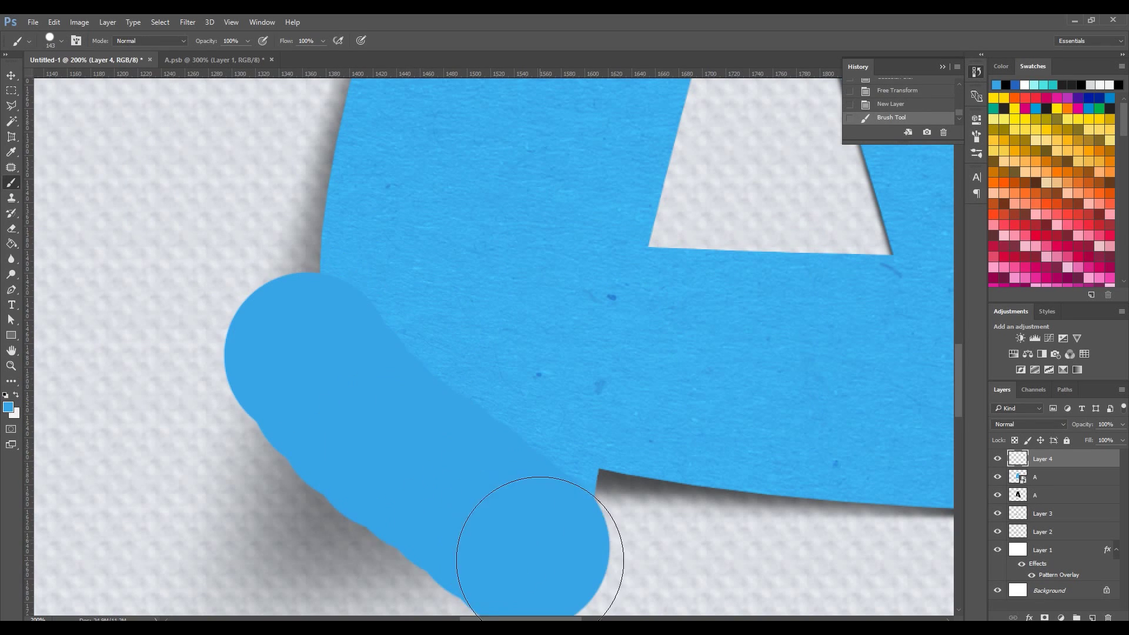
# - Clip the stroke to the letter, add a #1d76ab Color Overlay, and set opacity to 60%
pyautogui.rightClick(1070, 459)
pyautogui.click(947, 303)
pyautogui.rightClick(1040, 461)
pyautogui.click(906, 98)
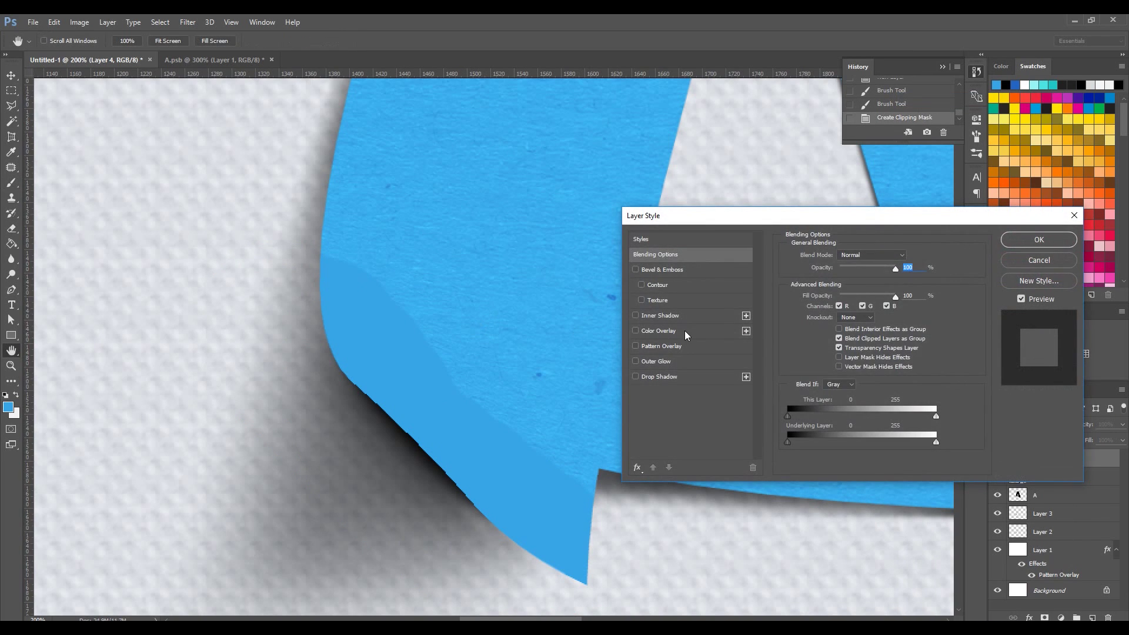
pyautogui.click(684, 330)
pyautogui.click(908, 257)
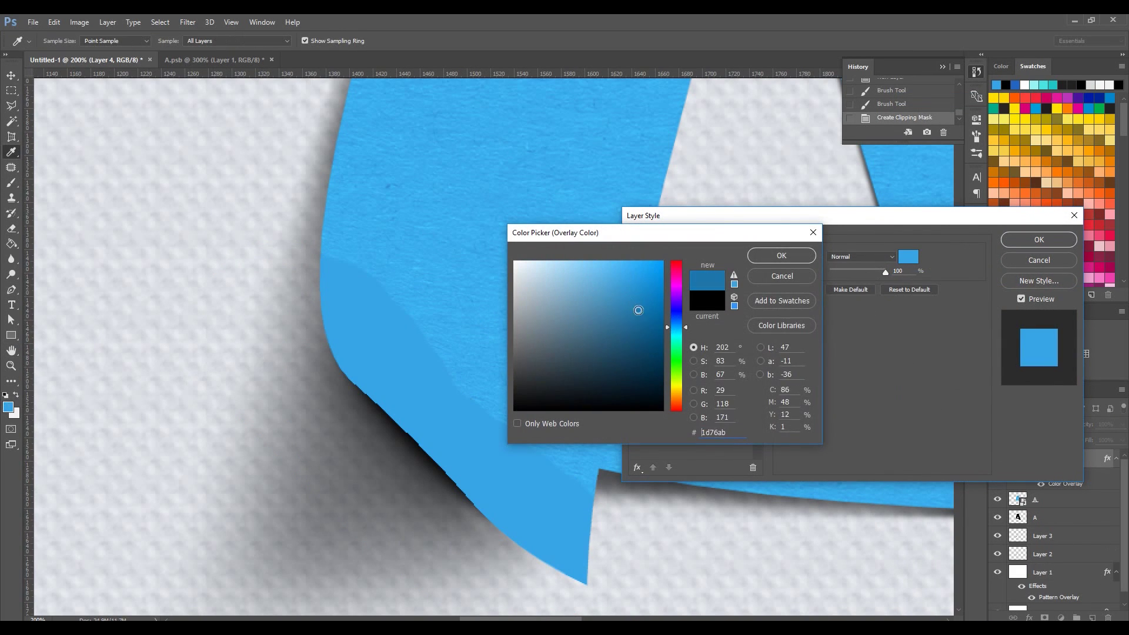
pyautogui.click(782, 255)
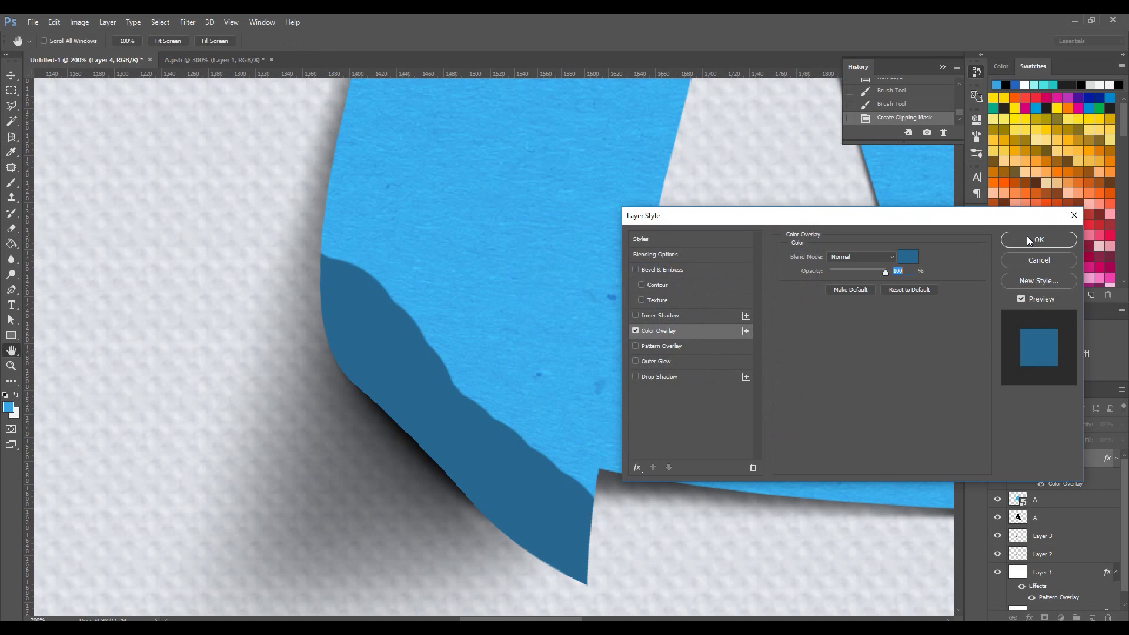
pyautogui.click(1039, 239)
pyautogui.moveTo(1120, 438); pyautogui.dragTo(1098, 438)
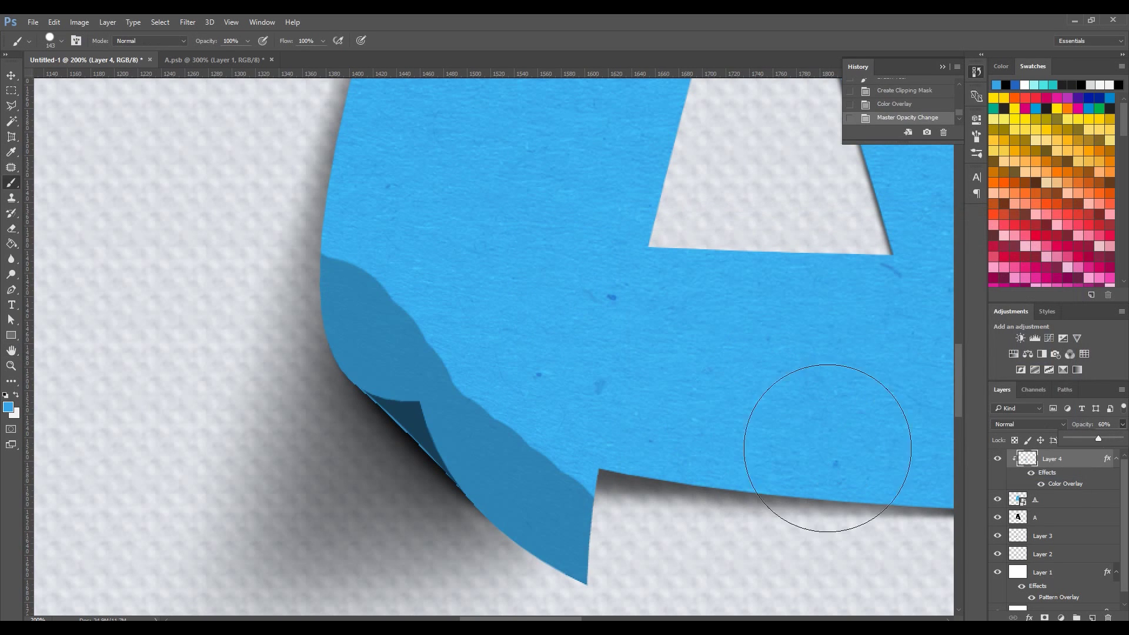
# - Begin a Pen path with a curved segment at the top of the curled corner
pyautogui.scroll(2, 429, 497)
pyautogui.scroll(2, 287, 392)
pyautogui.scroll(2, 287, 393)
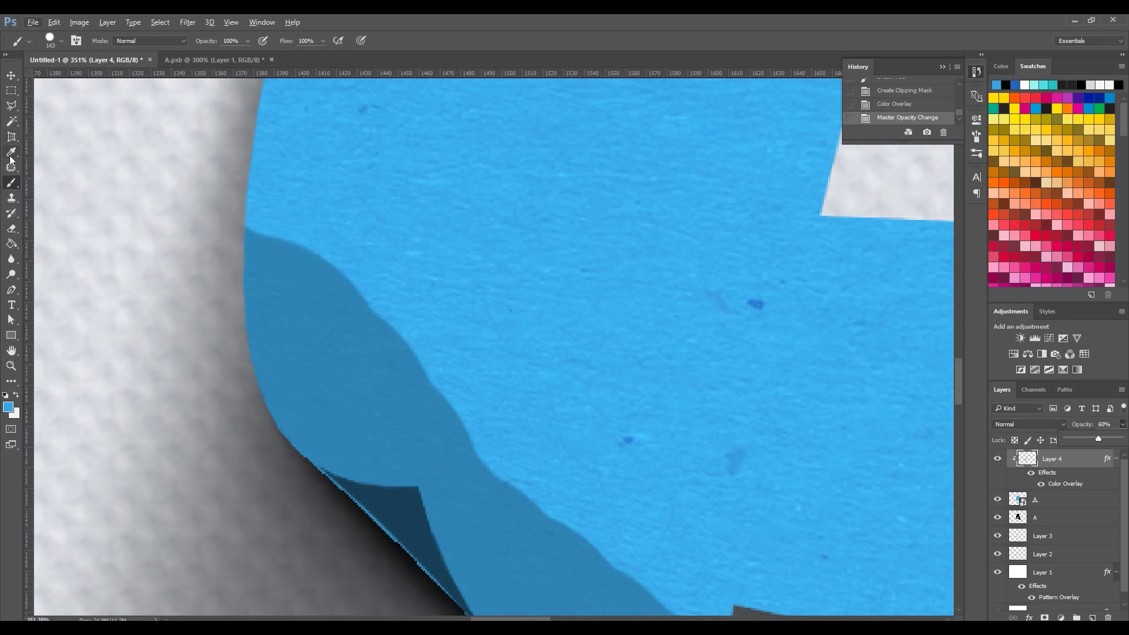
pyautogui.click(11, 110)
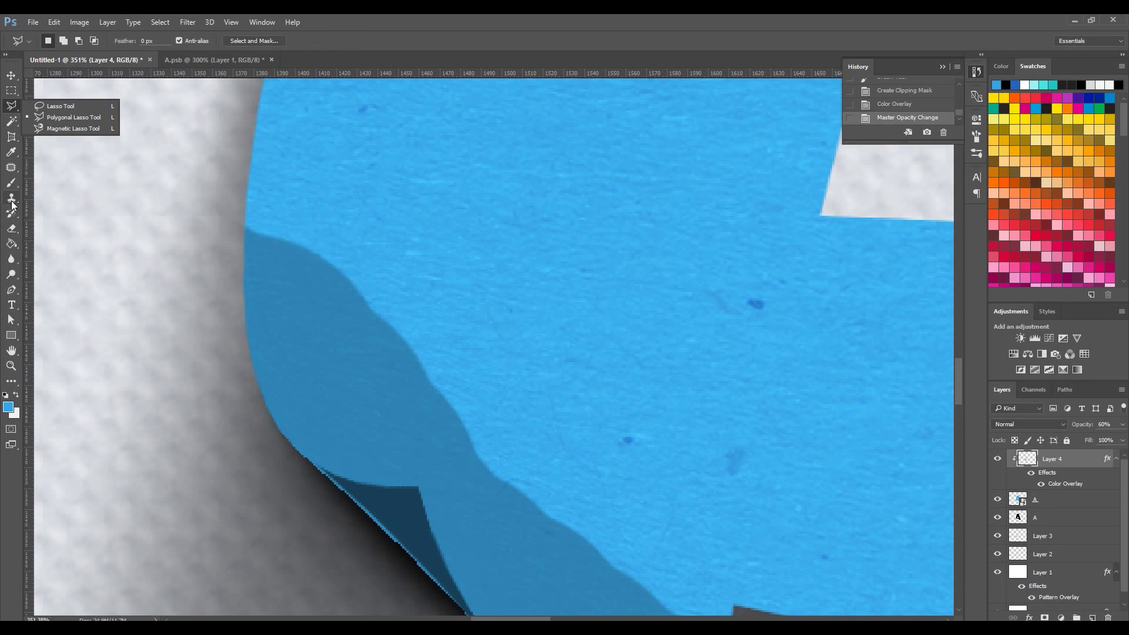
pyautogui.click(12, 291)
pyautogui.moveTo(243, 158); pyautogui.dragTo(241, 187)
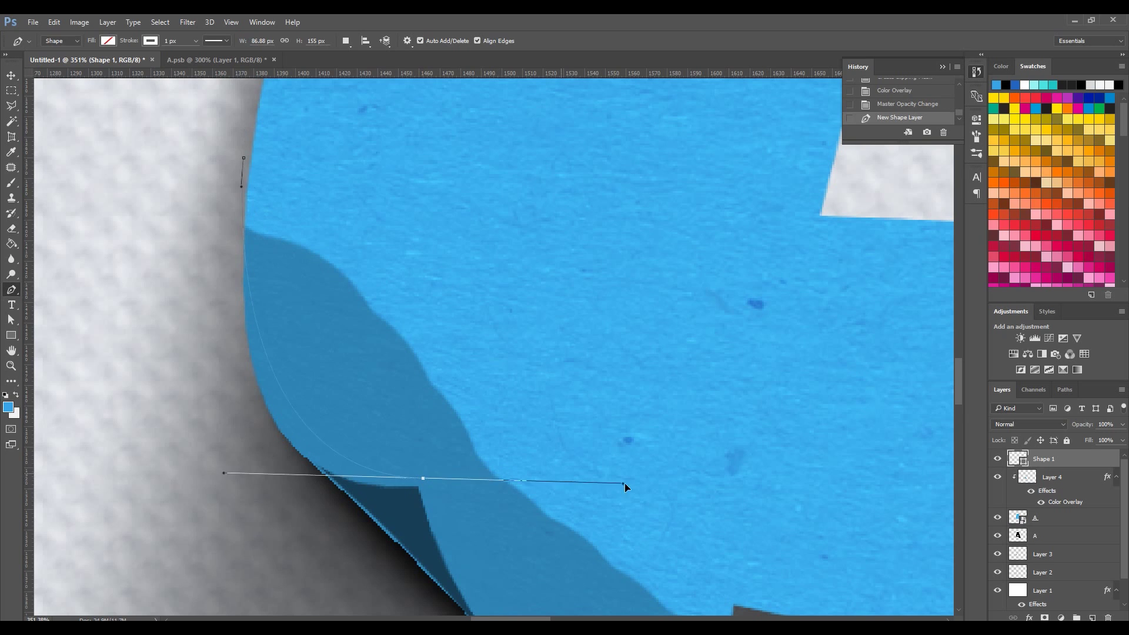
# - Close the Pen path along the flap's lower edge and far corner point
pyautogui.moveTo(650, 501); pyautogui.dragTo(650, 501)
pyautogui.scroll(-2, 327, 206)
pyautogui.scroll(-3, 478, 297)
pyautogui.scroll(-1, 596, 275)
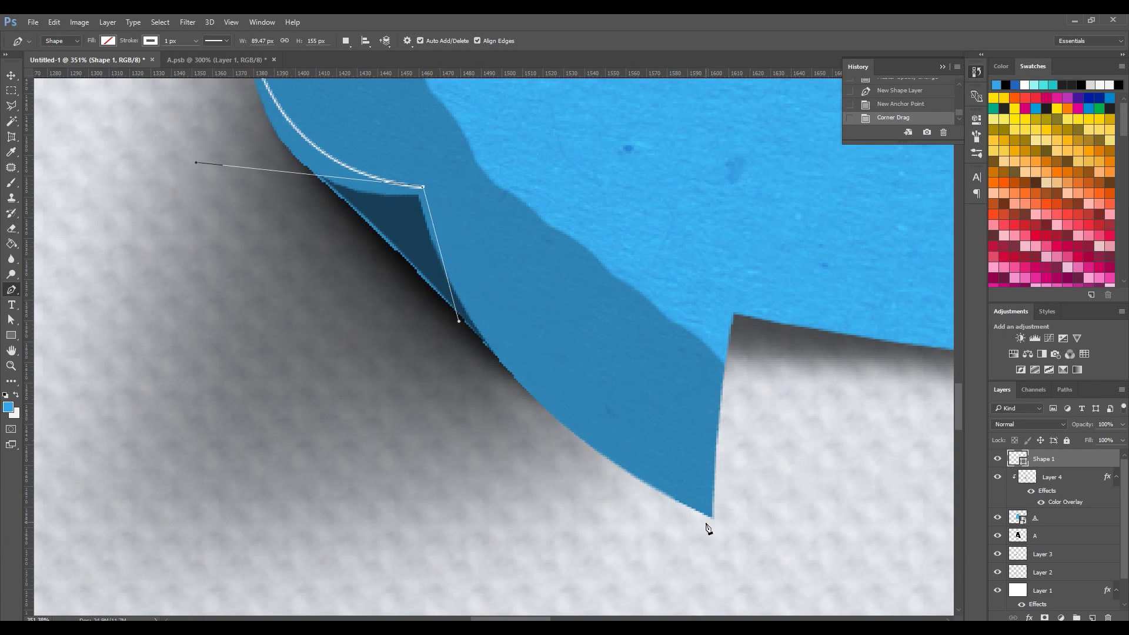
pyautogui.moveTo(889, 590); pyautogui.dragTo(887, 593)
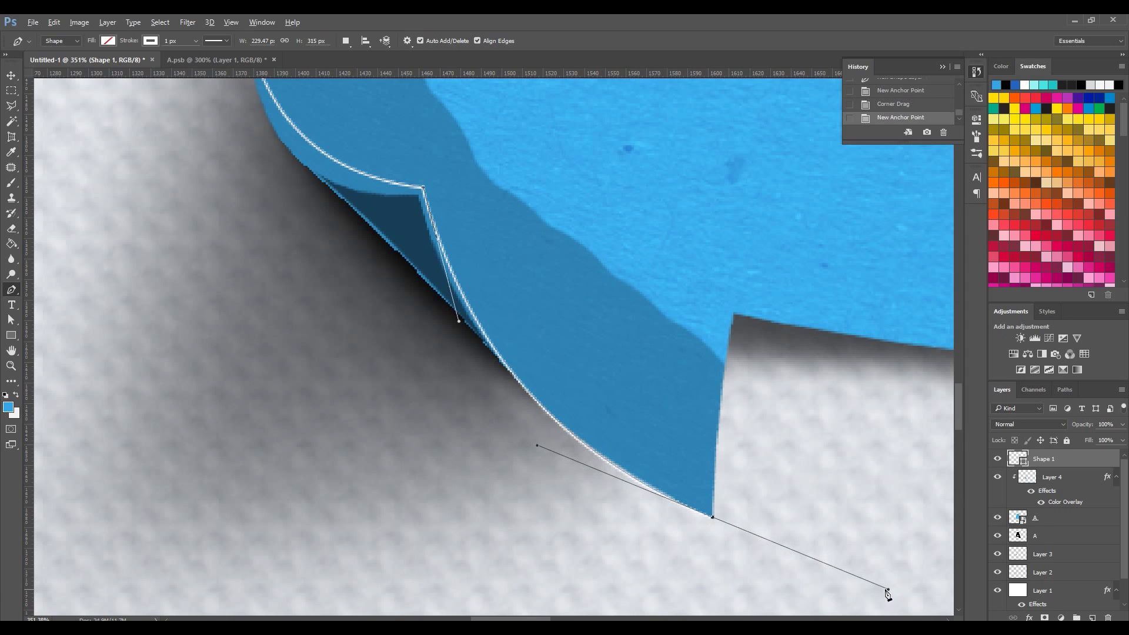
pyautogui.click(142, 219)
pyautogui.scroll(3, 144, 219)
pyautogui.scroll(3, 152, 212)
pyautogui.scroll(2, 177, 210)
# - Use Direct Selection to move the top anchor onto the letter edge and reshape the curve
pyautogui.click(11, 288)
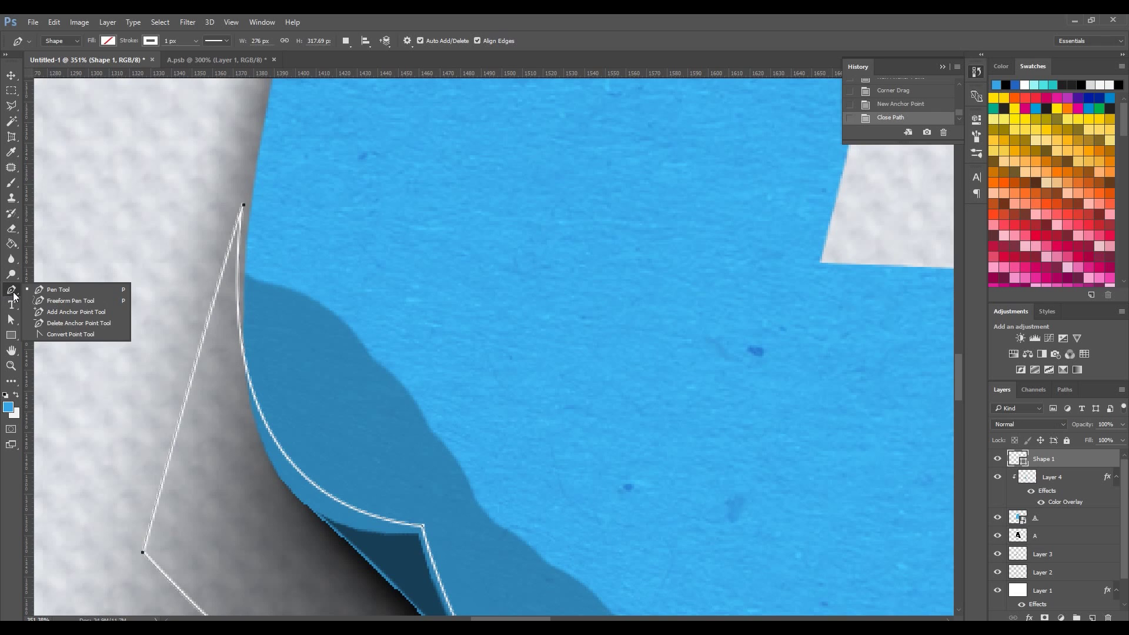
pyautogui.press('a')
pyautogui.moveTo(242, 206); pyautogui.dragTo(245, 263)
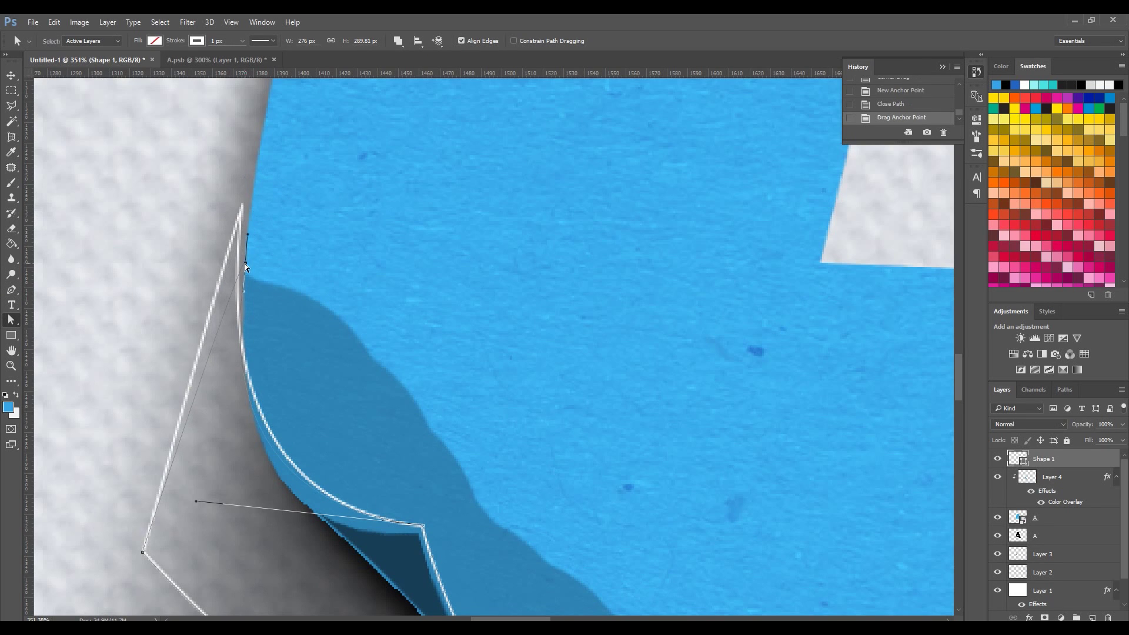
pyautogui.moveTo(202, 507); pyautogui.dragTo(203, 504)
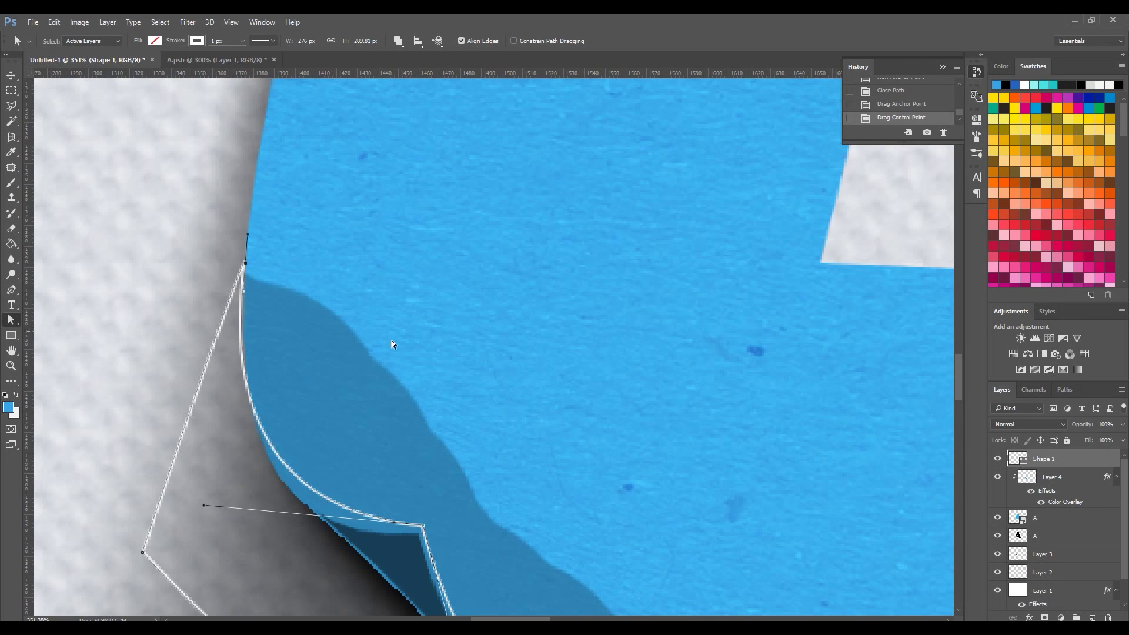
pyautogui.scroll(-5, 392, 340)
# - Make a selection from the closed path and select the blue shading Layer 4
pyautogui.click(11, 290)
pyautogui.rightClick(350, 441)
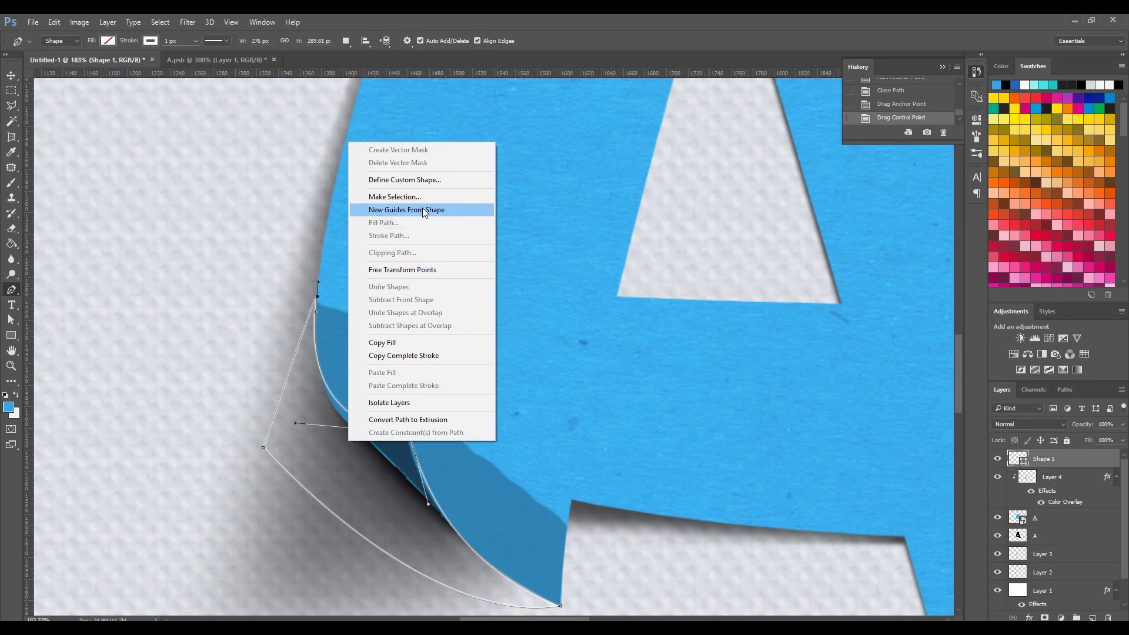
pyautogui.click(411, 196)
pyautogui.click(625, 200)
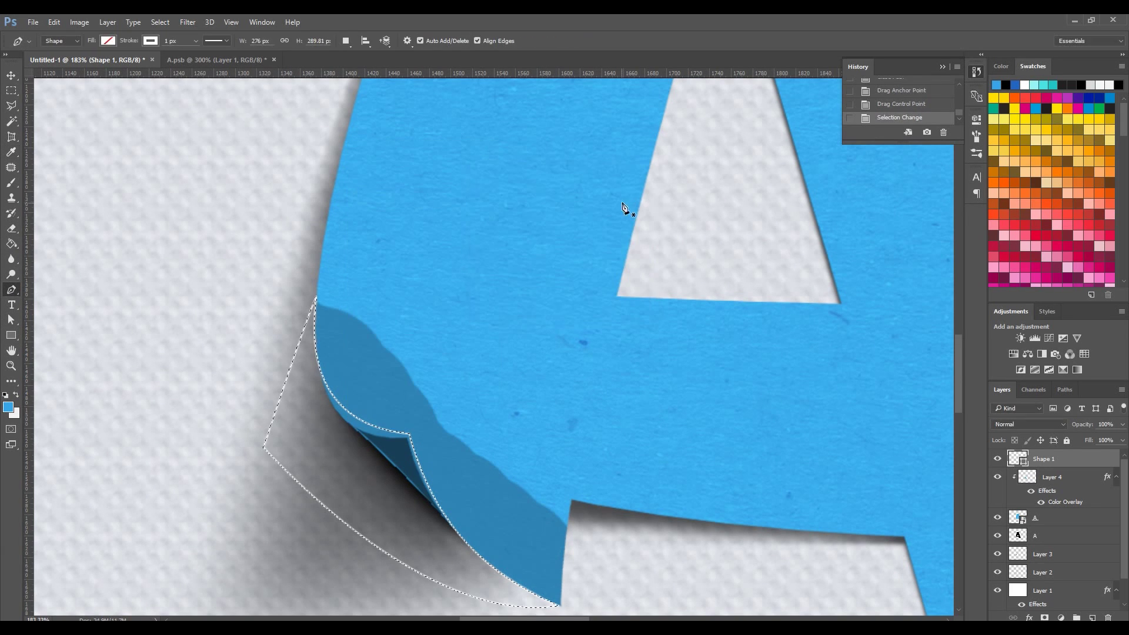
pyautogui.click(1045, 481)
# - Invert the selection so everything outside the curled flap is selected
pyautogui.scroll(3, 403, 479)
pyautogui.press('m')
pyautogui.rightClick(503, 387)
pyautogui.click(503, 390)
# - Erase Layer 4's blue shading outside the flap at full eraser strength
pyautogui.click(11, 228)
pyautogui.moveTo(84, 217); pyautogui.dragTo(245, 193)
pyautogui.press('0')
pyautogui.hotkey('ctrl', 'z')
pyautogui.moveTo(400, 207); pyautogui.dragTo(411, 294)
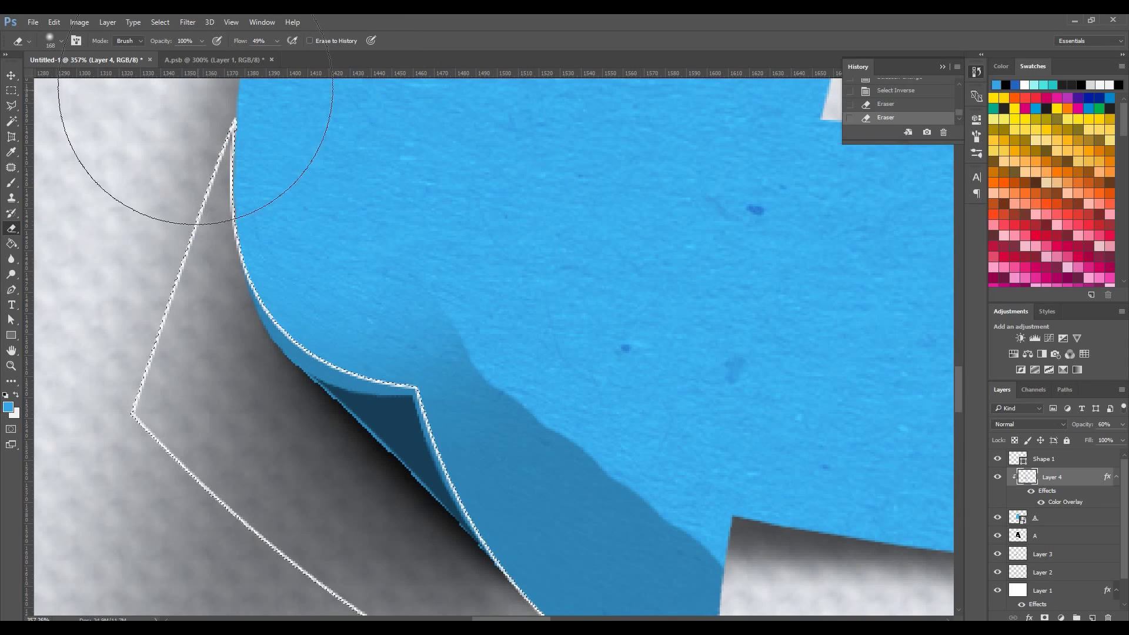
pyautogui.moveTo(524, 390); pyautogui.dragTo(617, 466)
pyautogui.scroll(-1, 617, 467)
pyautogui.scroll(-2, 486, 257)
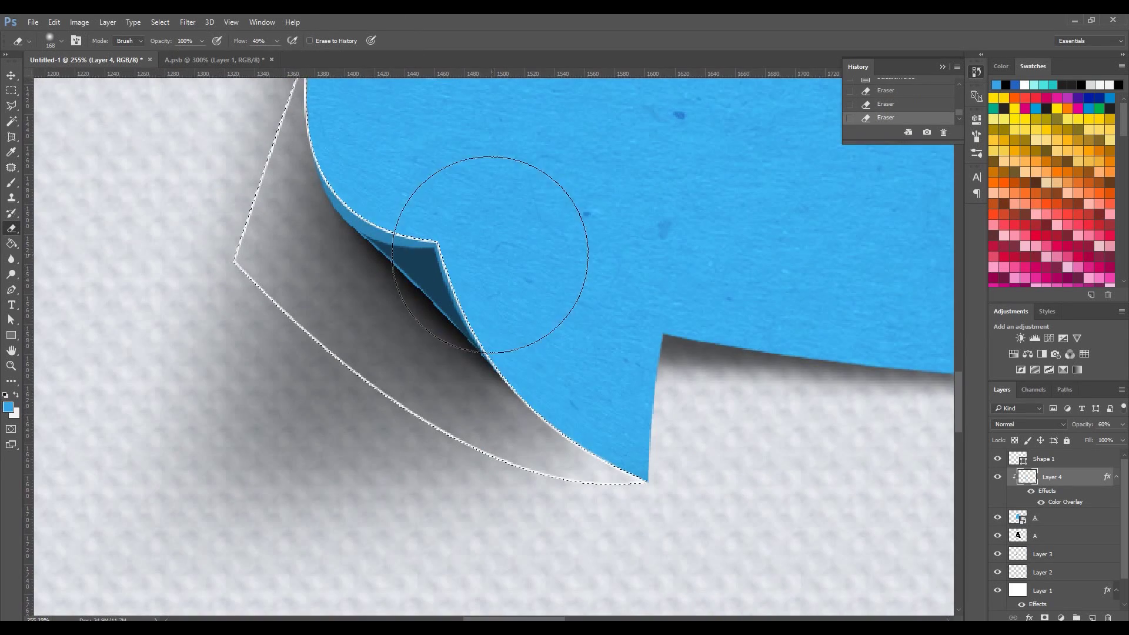
pyautogui.scroll(2, 491, 272)
pyautogui.scroll(1, 491, 272)
# - Deselect, return Layer 4 to 100% opacity, and delete the Shape 1 layer
pyautogui.press('m')
pyautogui.rightClick(412, 263)
pyautogui.click(414, 265)
pyautogui.moveTo(1110, 441); pyautogui.dragTo(1120, 438)
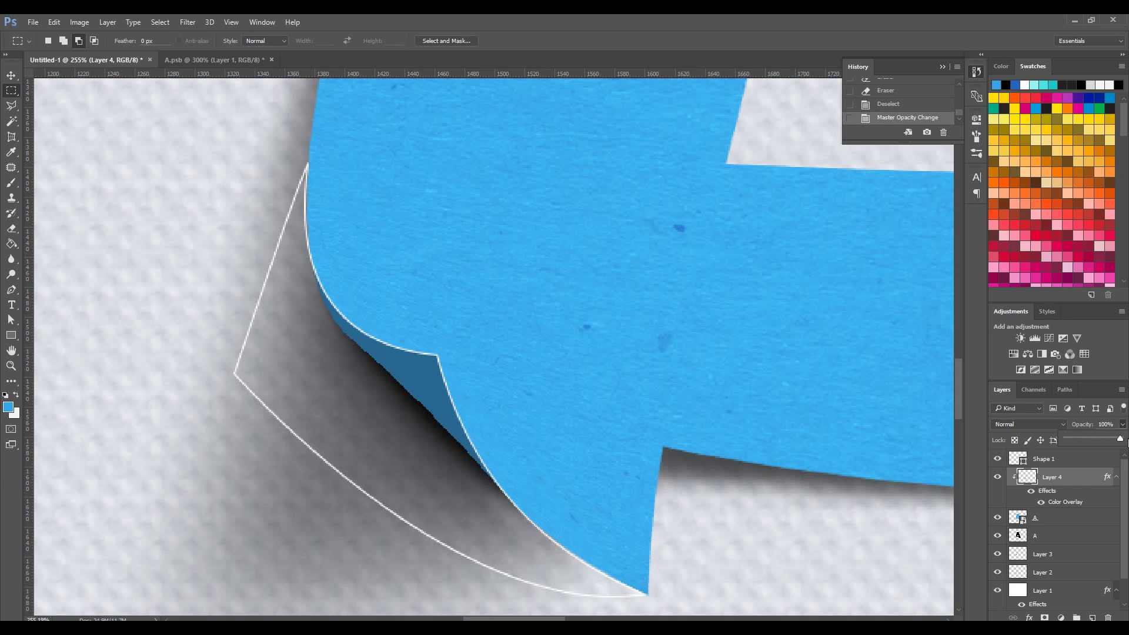
pyautogui.click(1081, 463)
pyautogui.press('Delete')
pyautogui.click(11, 365)
pyautogui.moveTo(433, 254); pyautogui.dragTo(399, 407)
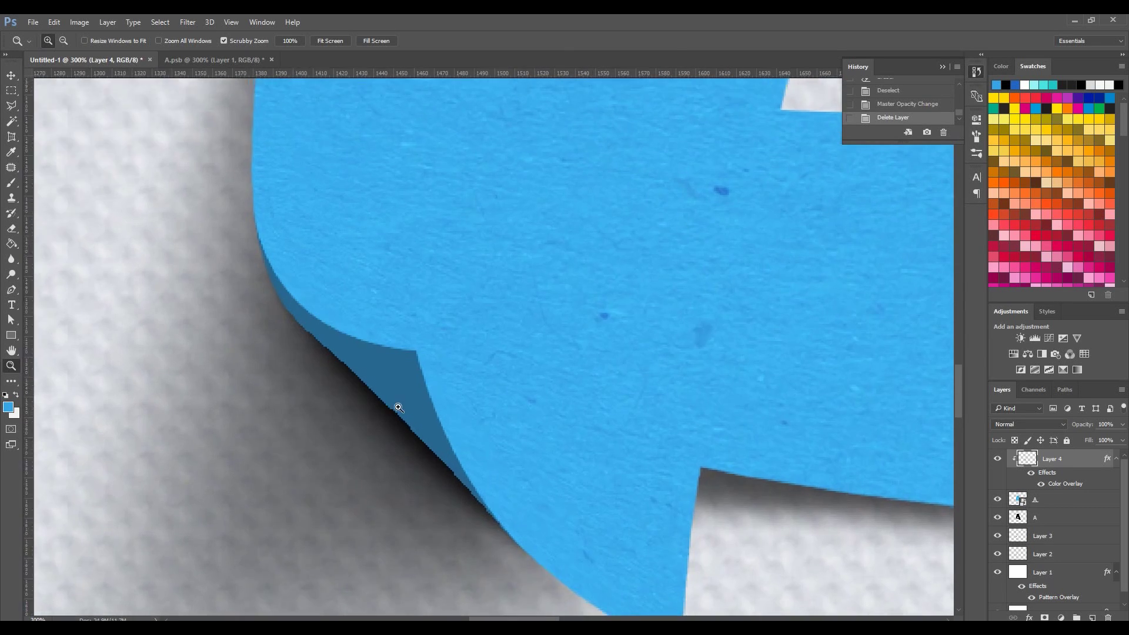
# - Add a new layer and set up a fully soft black brush at size 58
pyautogui.click(399, 408)
pyautogui.click(1092, 617)
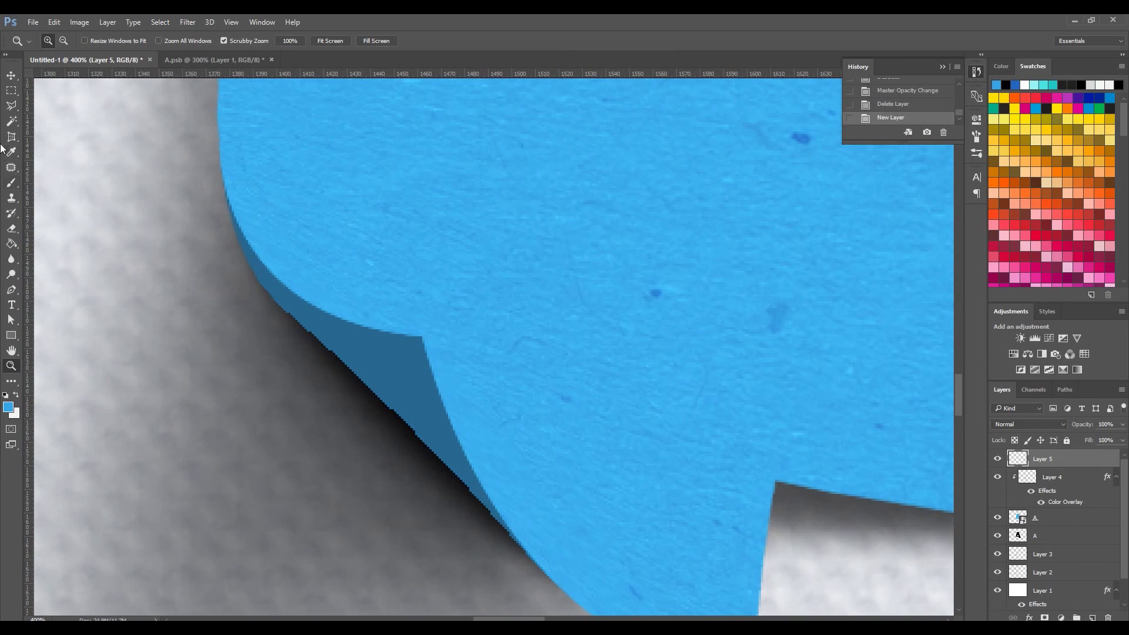
pyautogui.click(11, 183)
pyautogui.click(61, 41)
pyautogui.moveTo(96, 107); pyautogui.dragTo(64, 105)
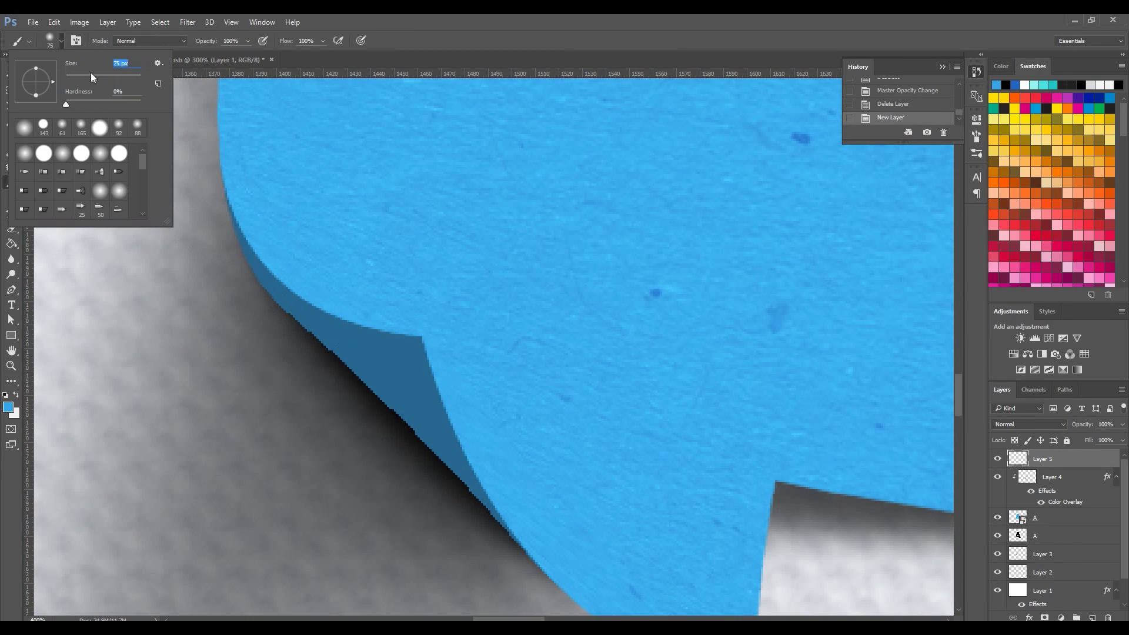
pyautogui.click(8, 407)
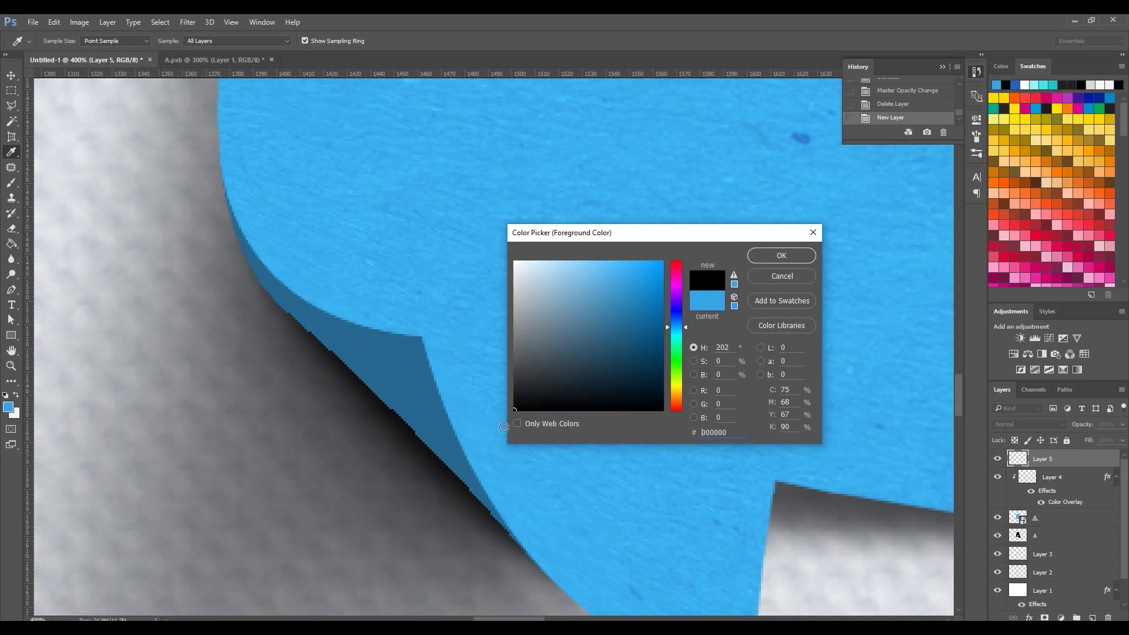
pyautogui.press('Return')
pyautogui.click(61, 41)
# - Paint a soft black stroke along the fold of the curled corner
pyautogui.moveTo(188, 212); pyautogui.dragTo(514, 547)
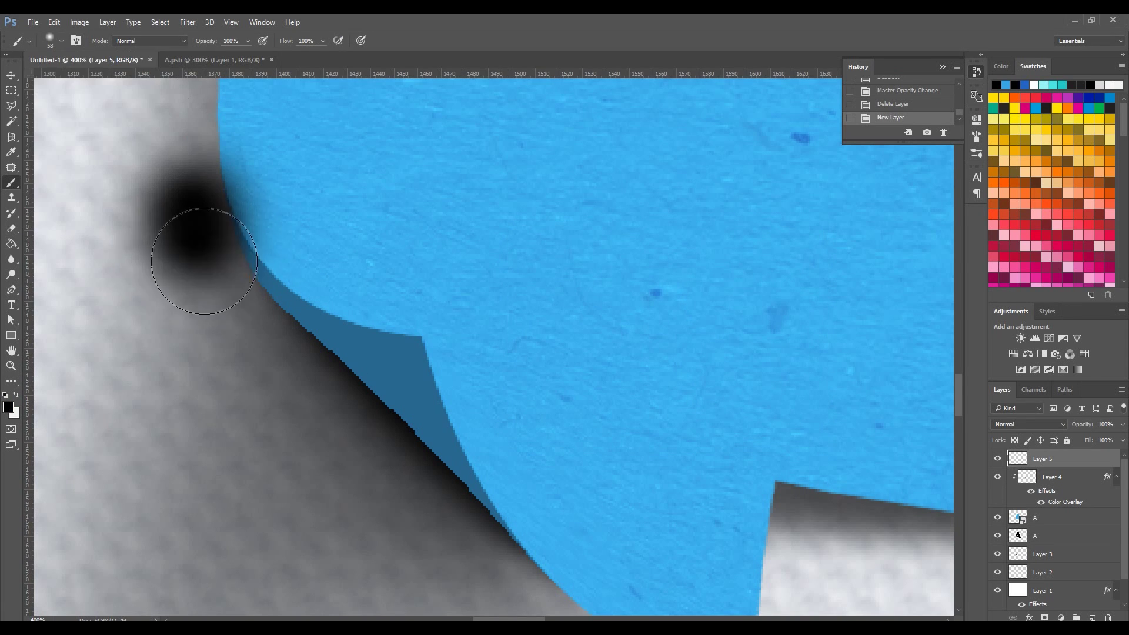
pyautogui.hotkey('ctrl', 'z')
pyautogui.scroll(-2, 455, 388)
pyautogui.moveTo(241, 188); pyautogui.dragTo(579, 538)
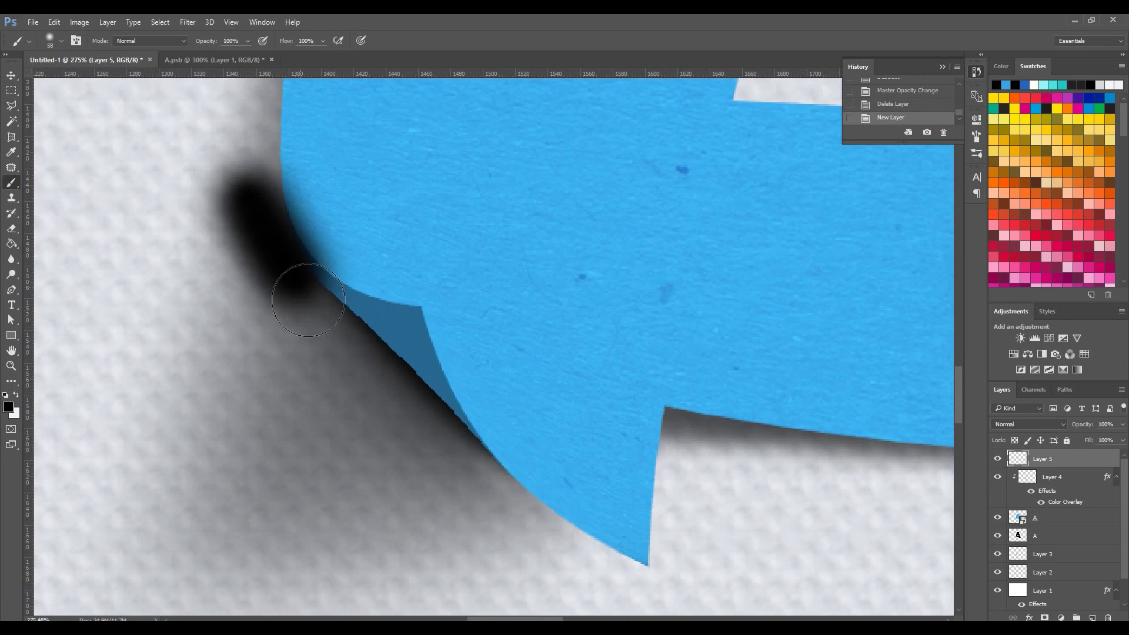
pyautogui.moveTo(338, 340)
pyautogui.mouseDown()
pyautogui.moveTo(461, 456)
pyautogui.moveTo(249, 246)
pyautogui.mouseUp()
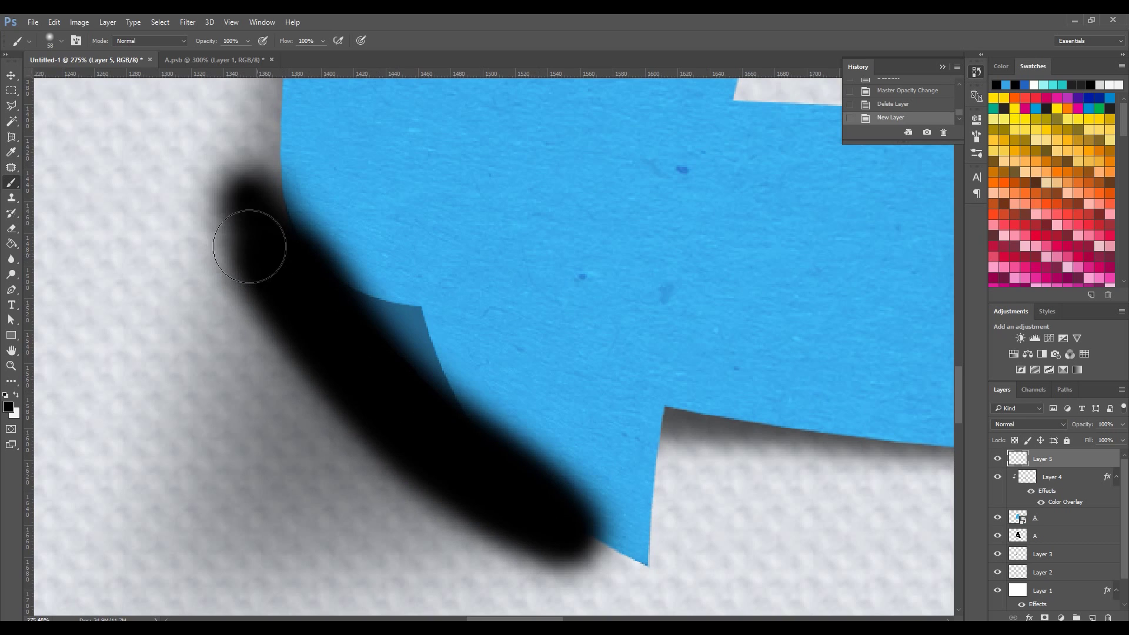
# - Clip the black stroke layer to Layer 4 and switch its blend mode to Soft Light
pyautogui.rightClick(1059, 457)
pyautogui.click(972, 301)
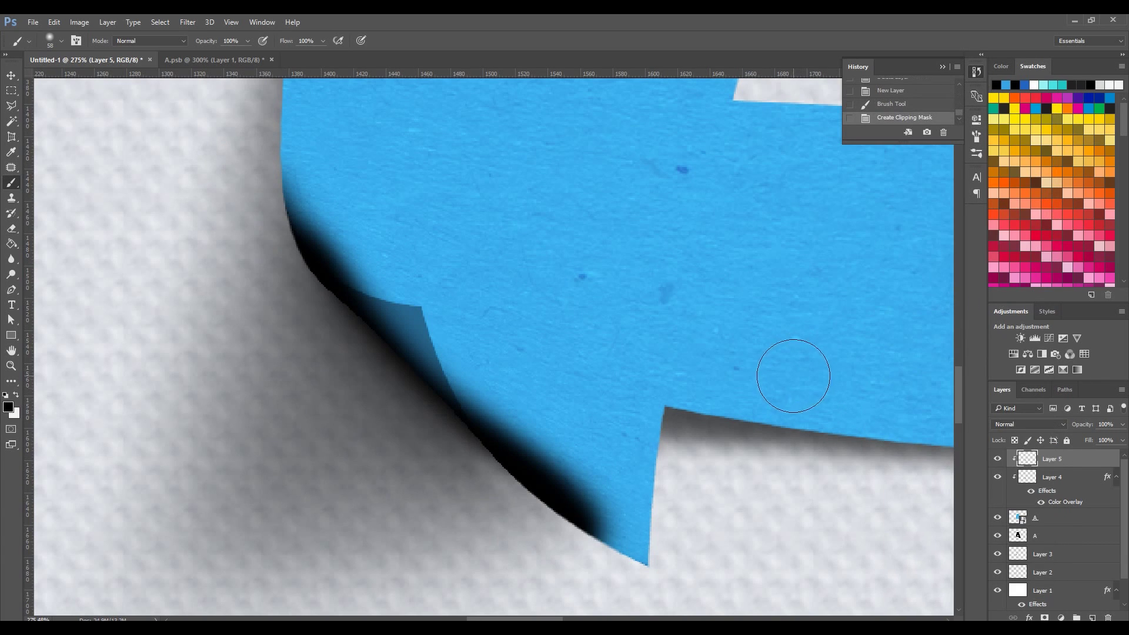
pyautogui.click(1032, 477)
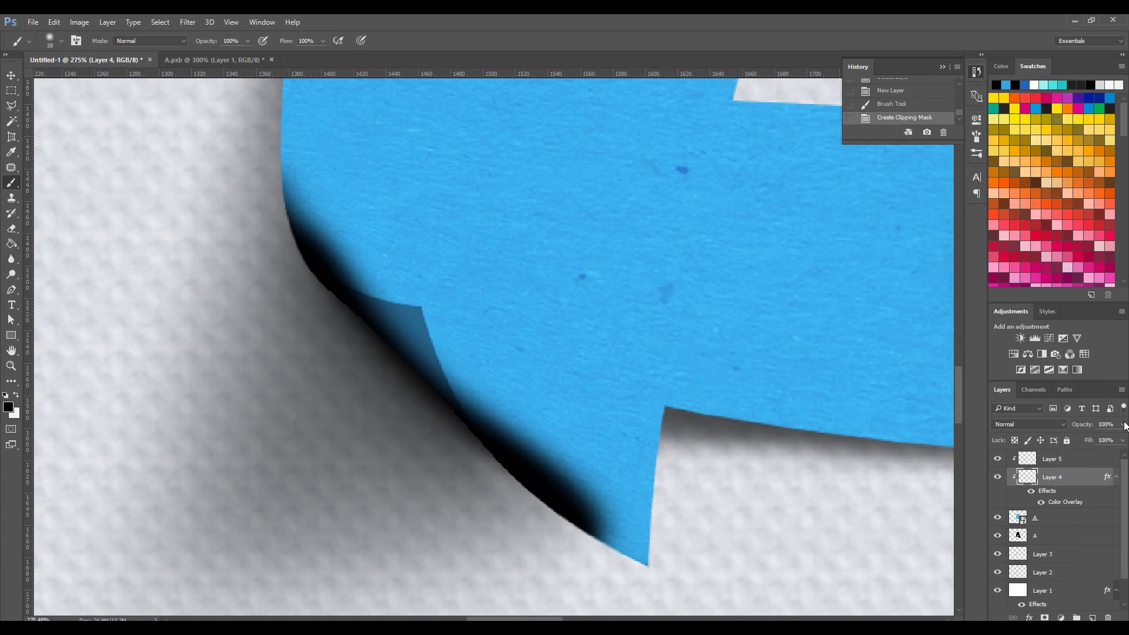
pyautogui.click(1052, 459)
pyautogui.click(1028, 424)
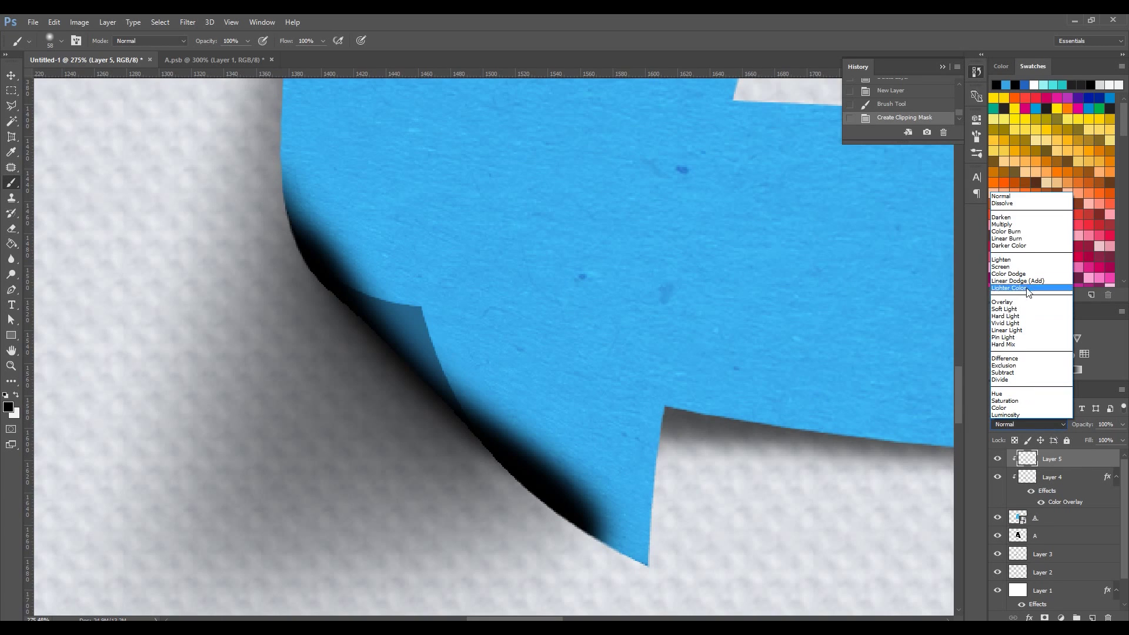
pyautogui.click(1019, 226)
pyautogui.press('Down')
pyautogui.press('Down')
pyautogui.press('Down')
pyautogui.press('Down')
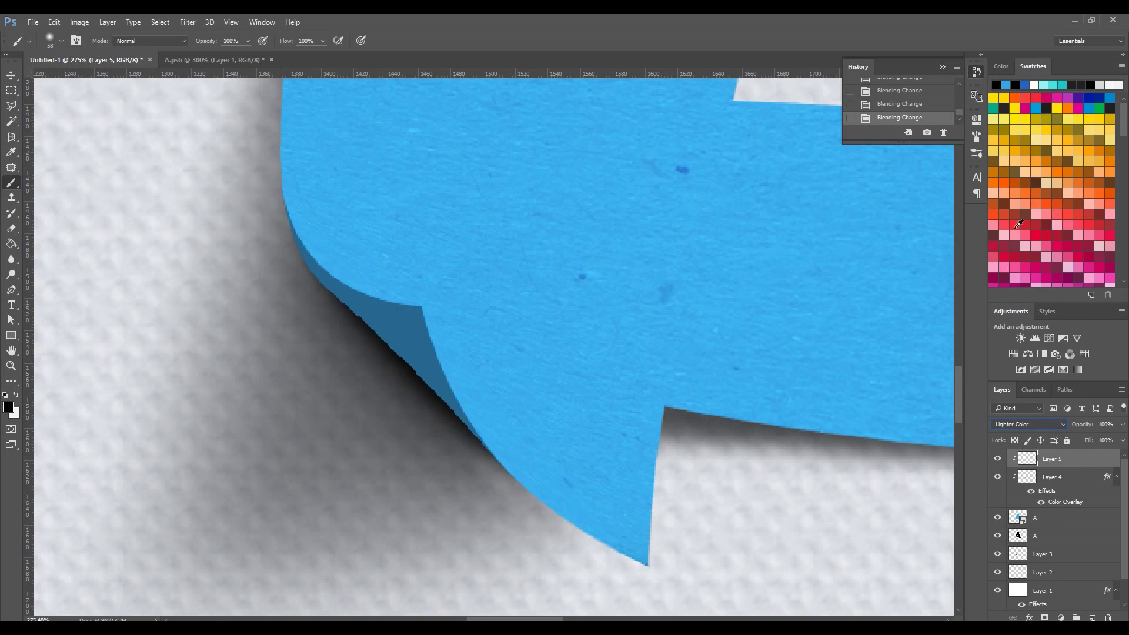
pyautogui.press('Down')
pyautogui.press('Down')
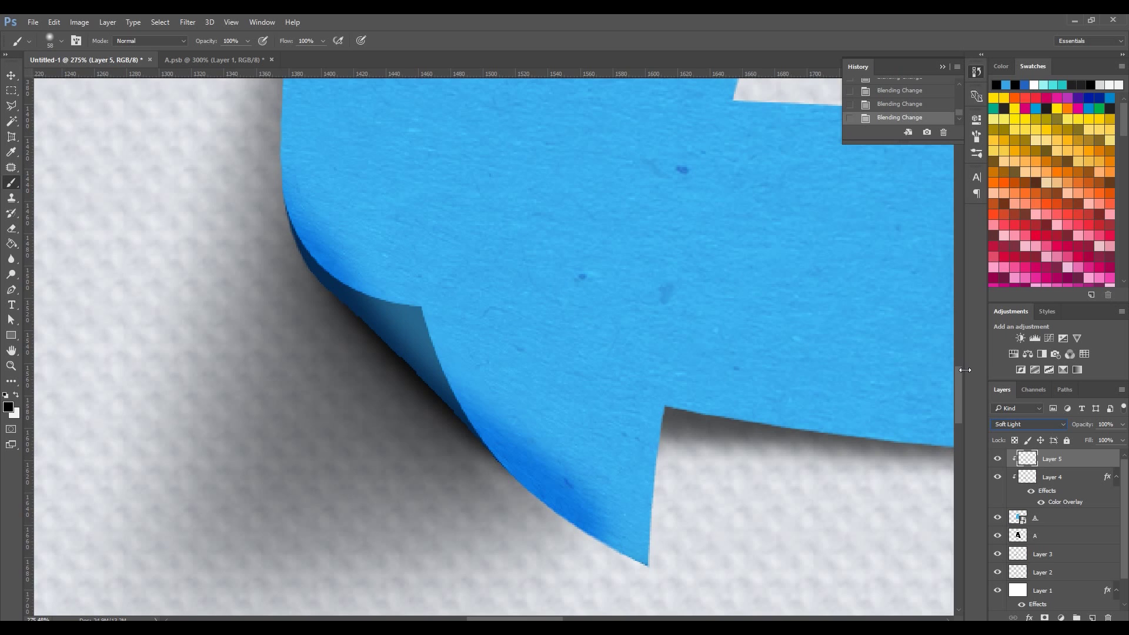
# - Erase part of Layer 5's shading along the curl edge with a 50 px eraser
pyautogui.click(11, 366)
pyautogui.click(221, 213)
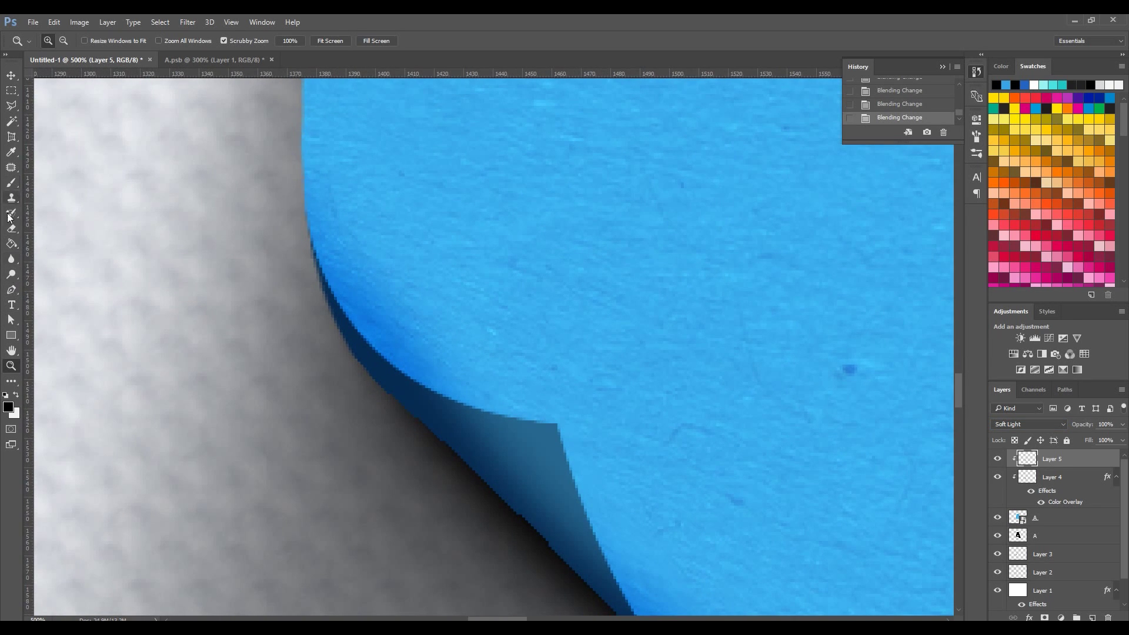
pyautogui.click(12, 231)
pyautogui.click(61, 41)
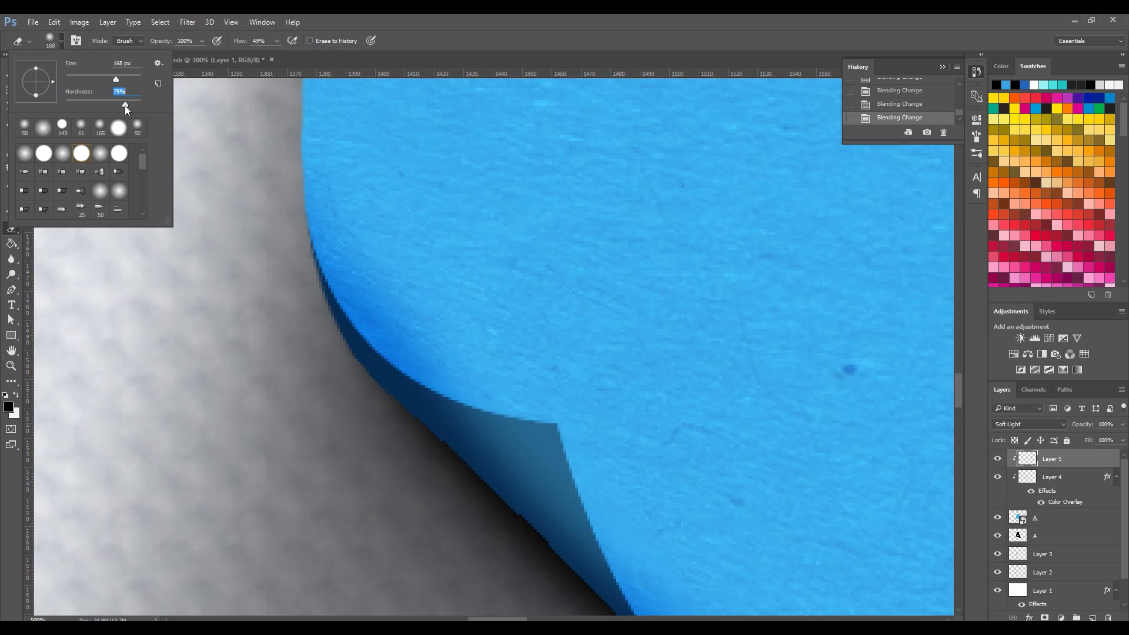
pyautogui.click(89, 73)
pyautogui.moveTo(403, 226); pyautogui.dragTo(404, 252)
pyautogui.moveTo(461, 302); pyautogui.dragTo(378, 217)
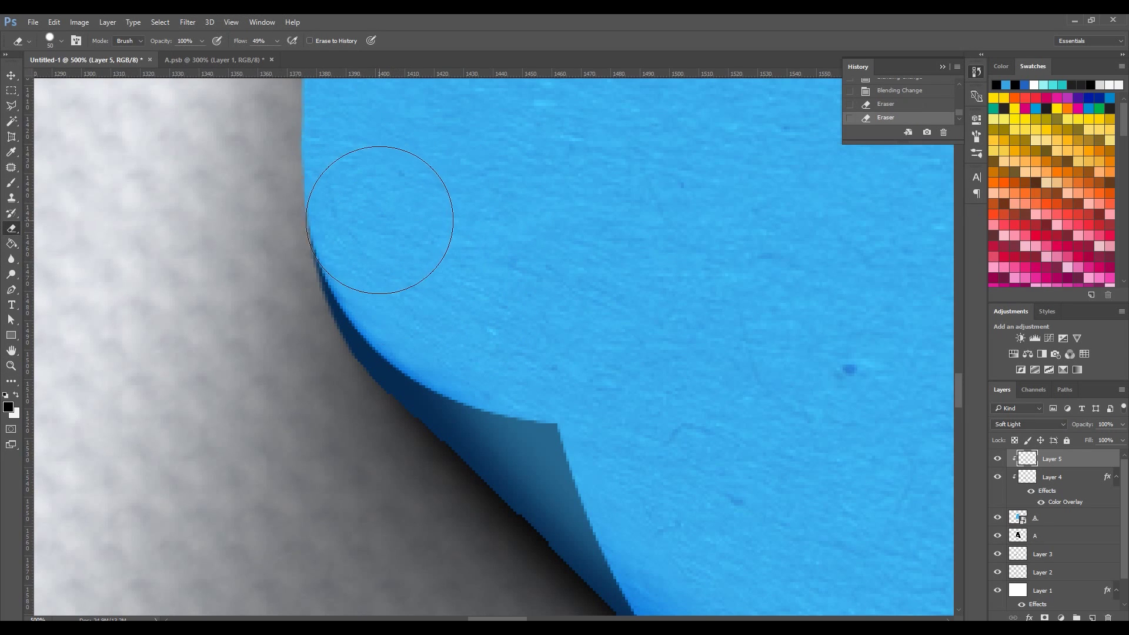
pyautogui.moveTo(439, 311); pyautogui.dragTo(377, 230)
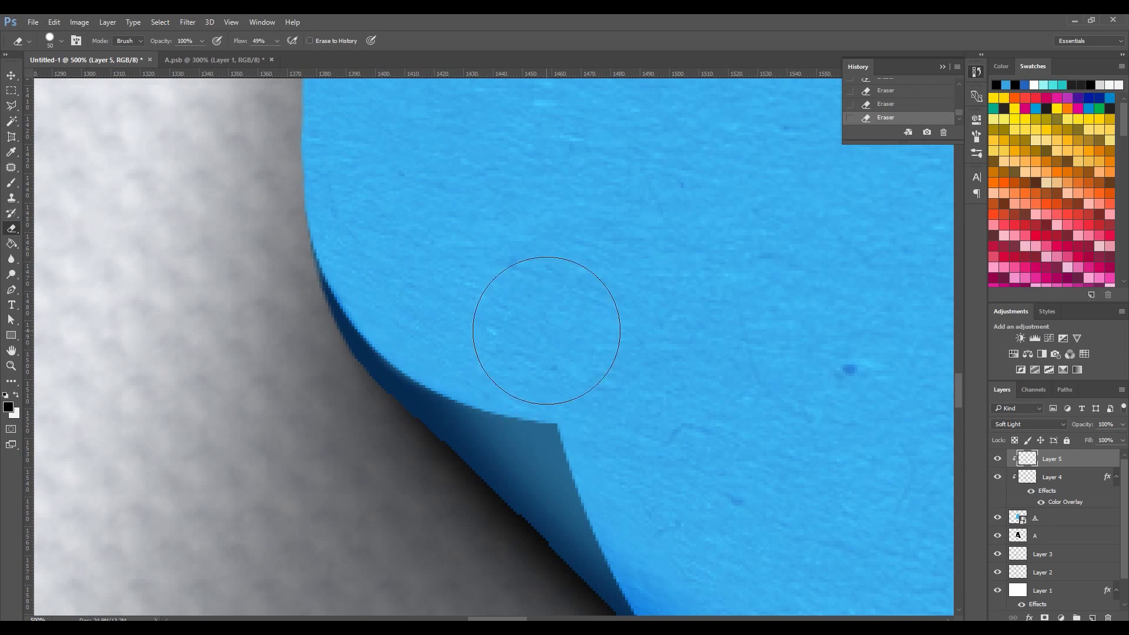
# - Zoom out to view the whole curled corner and select Layer 4
pyautogui.scroll(-2, 550, 348)
pyautogui.scroll(2, 604, 302)
pyautogui.scroll(-3, 831, 517)
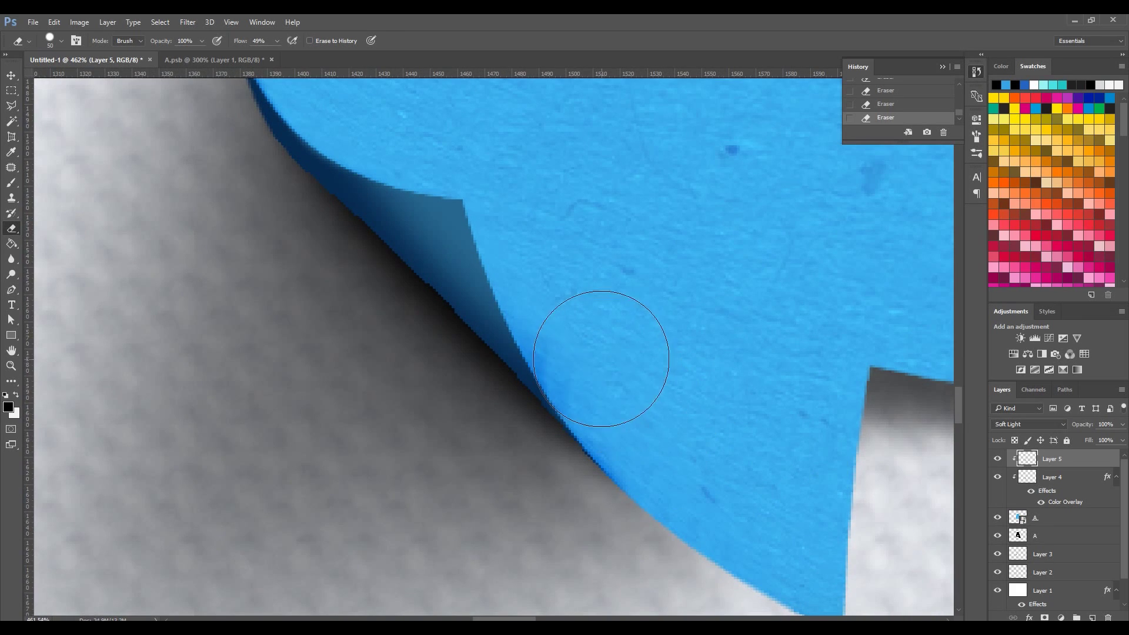
pyautogui.click(11, 365)
pyautogui.moveTo(537, 238); pyautogui.dragTo(447, 237)
pyautogui.click(1070, 479)
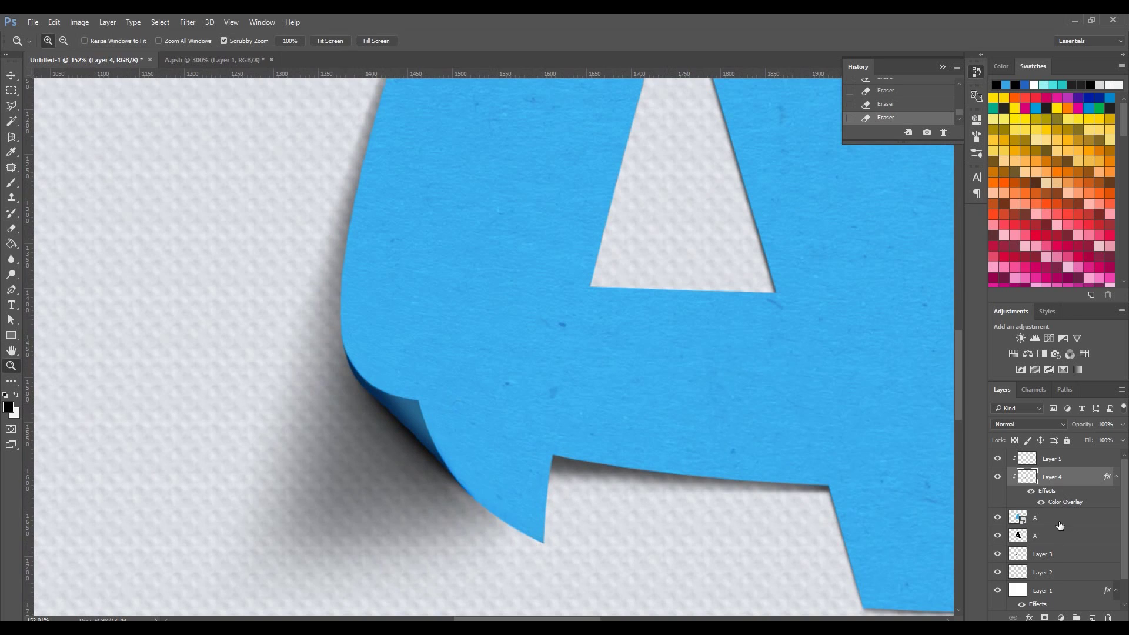
# - Add clipped Layer 6 and paint a soft white stroke along the curled edge
pyautogui.hotkey('ctrl', 'shift', 'alt', 'n')
pyautogui.press('i')
pyautogui.click(8, 407)
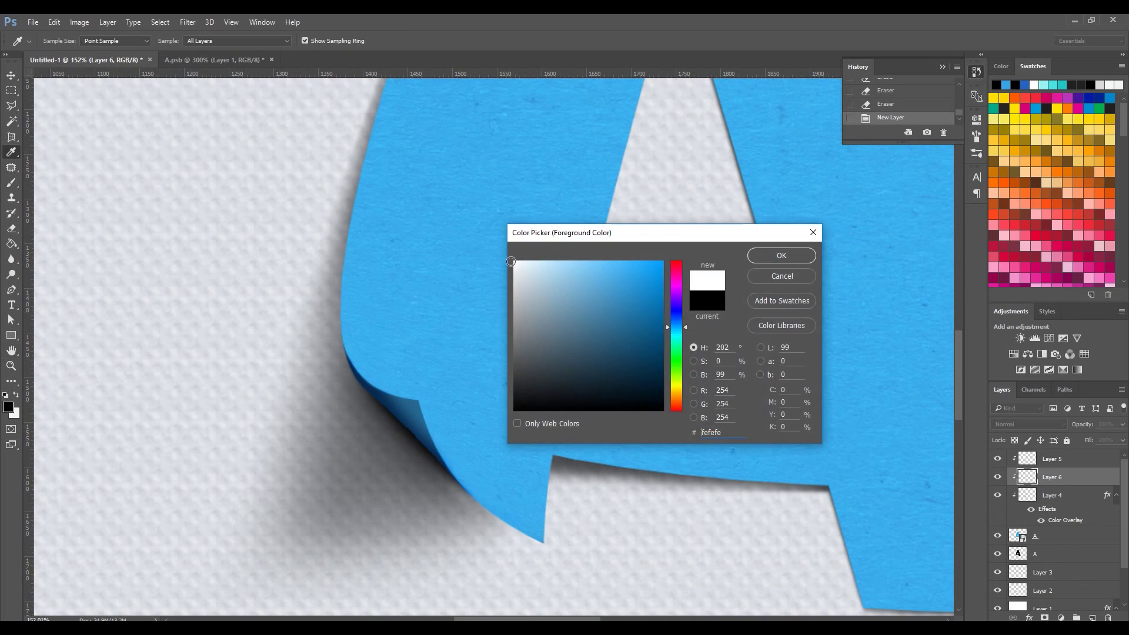
pyautogui.press('Return')
pyautogui.press('b')
pyautogui.click(61, 41)
pyautogui.moveTo(325, 333)
pyautogui.mouseDown()
pyautogui.moveTo(423, 444)
pyautogui.moveTo(547, 541)
pyautogui.mouseUp()
# - Move Layer 6 below Layer 4 and set it to Overlay at 20% opacity
pyautogui.moveTo(1060, 474); pyautogui.dragTo(1068, 523)
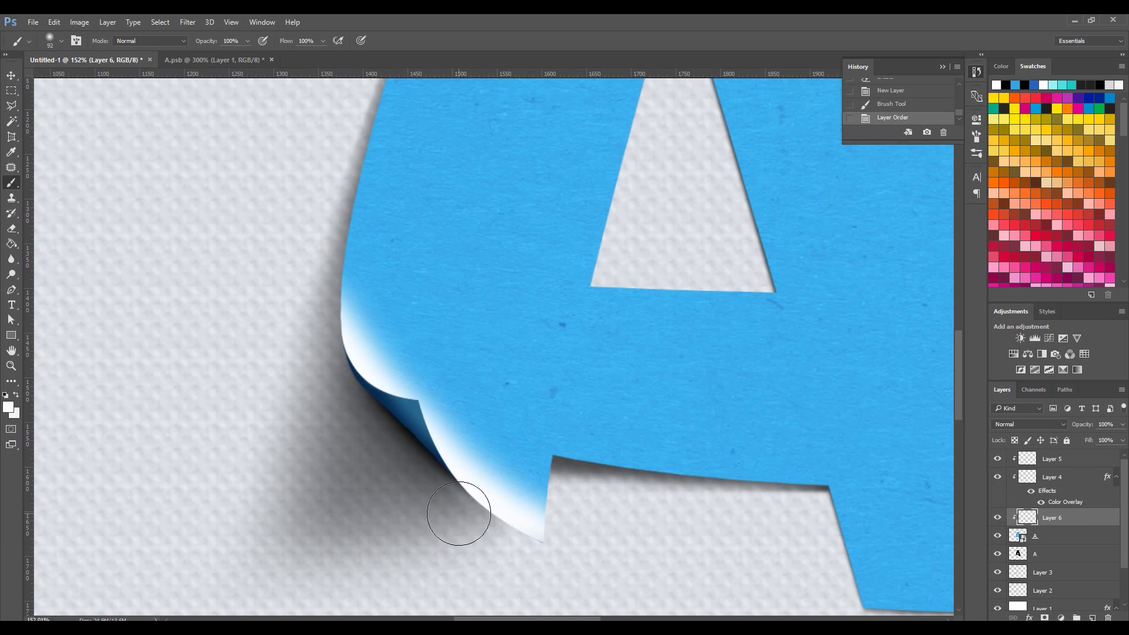
pyautogui.scroll(3, 458, 513)
pyautogui.click(1050, 423)
pyautogui.click(1020, 300)
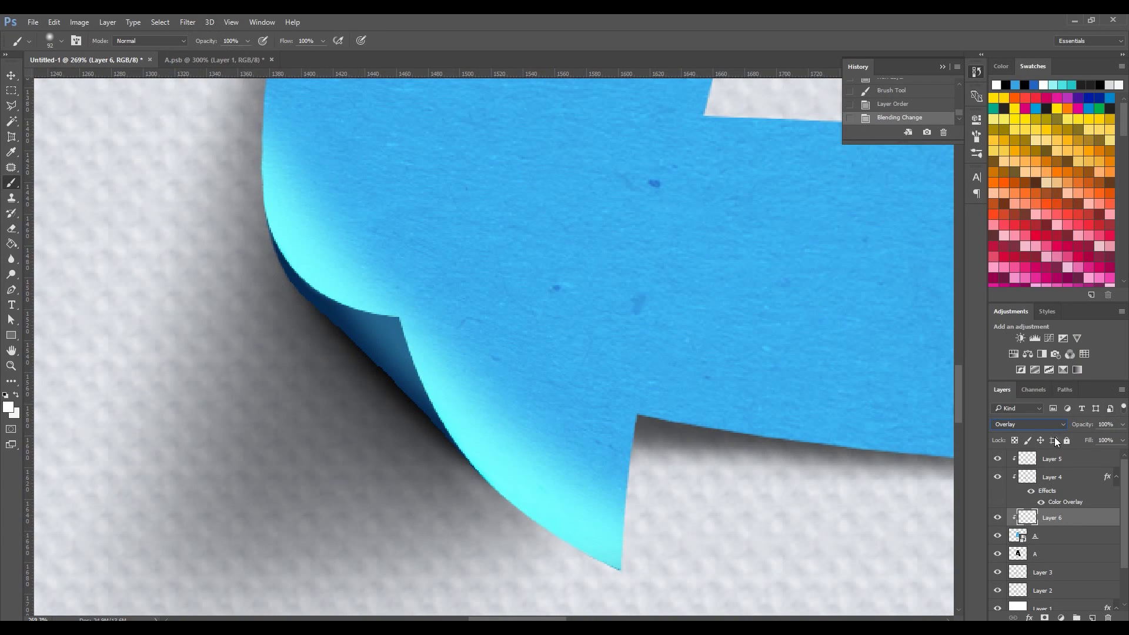
pyautogui.moveTo(1106, 442); pyautogui.dragTo(1089, 441)
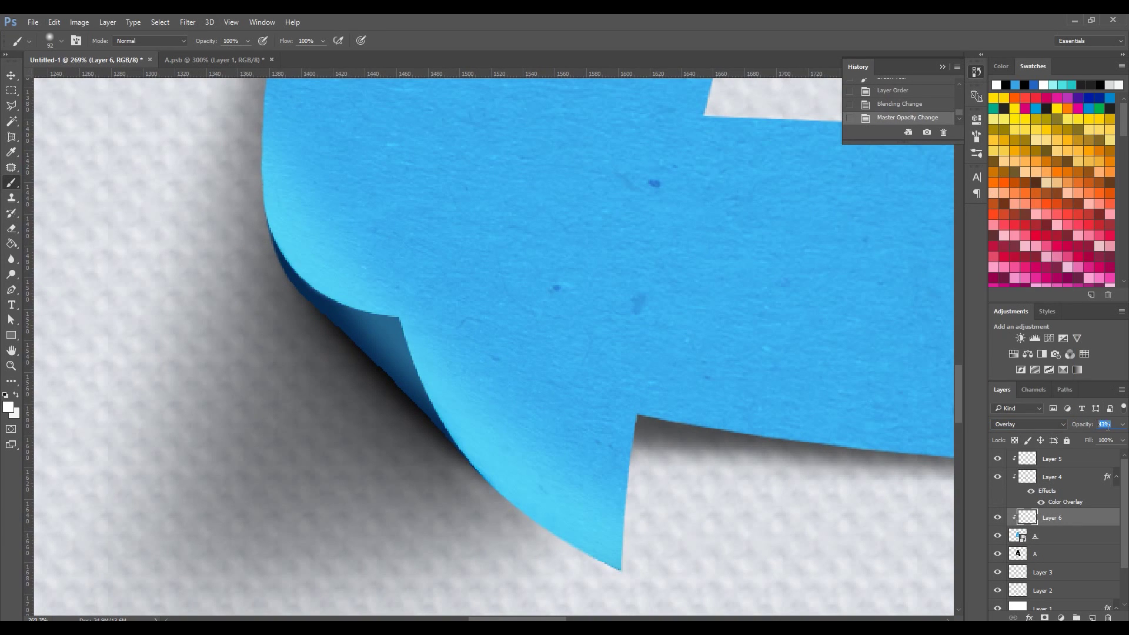
# - Duplicate Layer 6 and set the copy to Normal blend at 72% opacity
pyautogui.moveTo(1092, 615); pyautogui.dragTo(1091, 616)
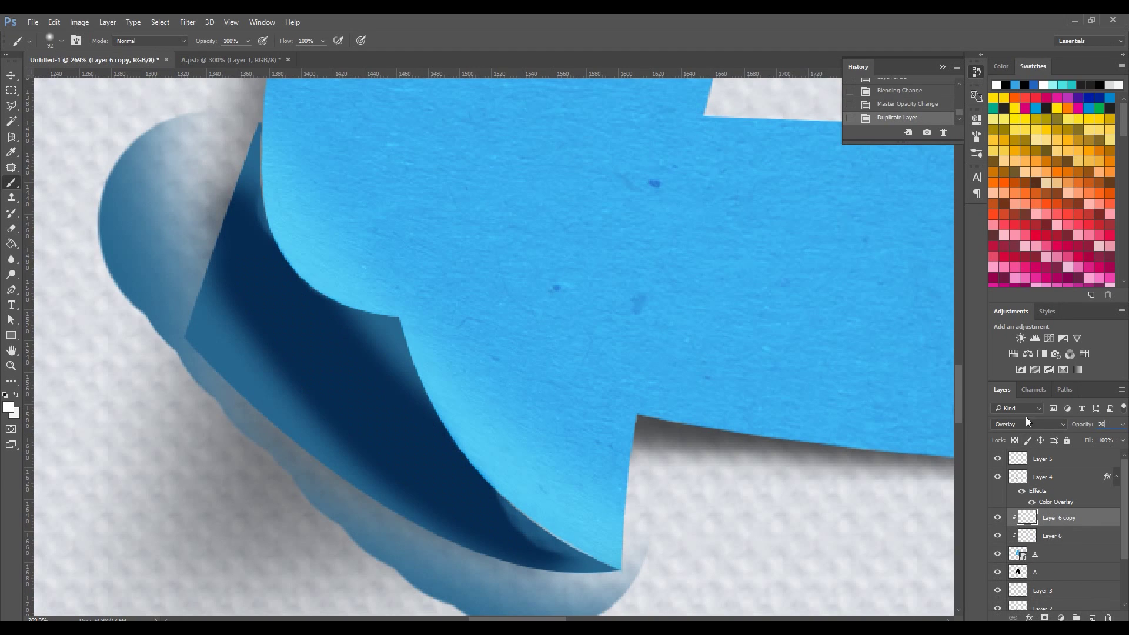
pyautogui.click(1026, 421)
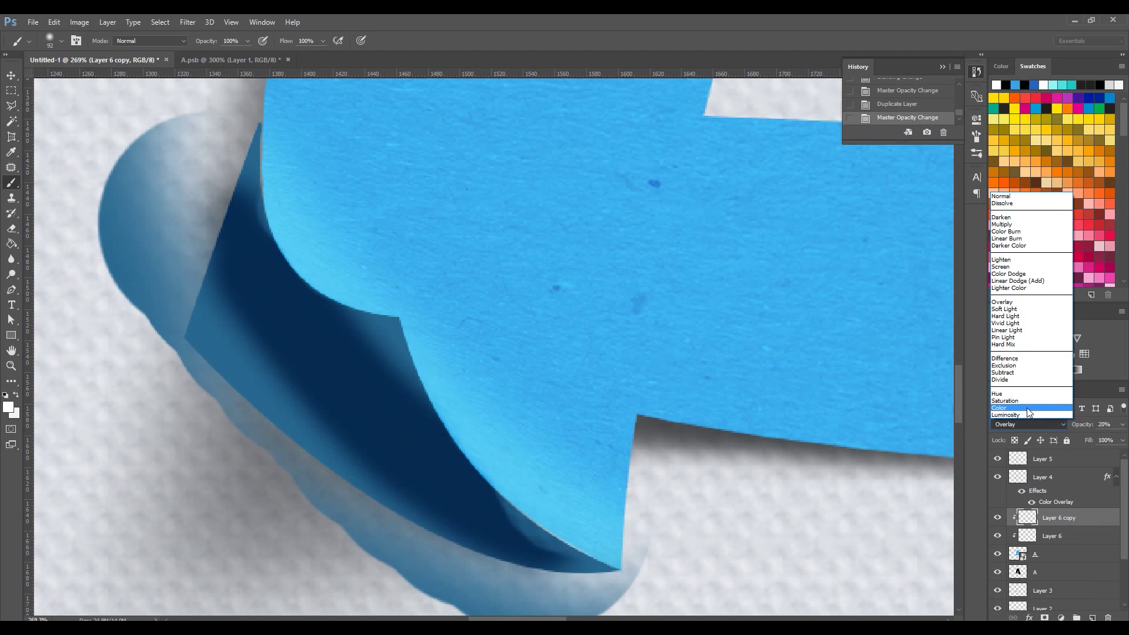
pyautogui.click(1019, 197)
pyautogui.click(11, 75)
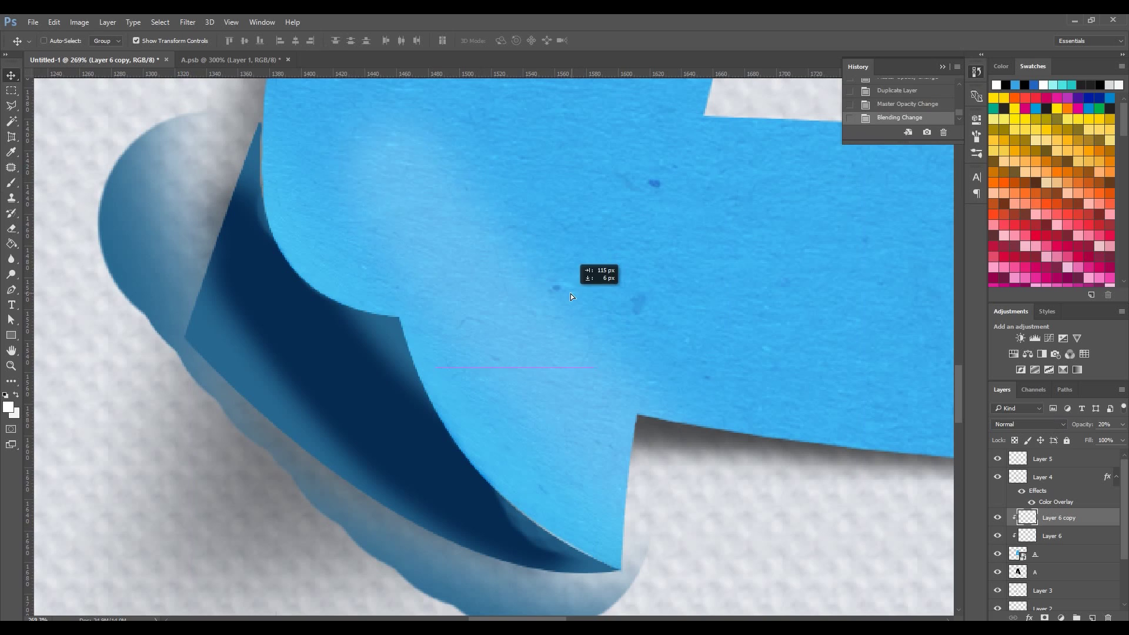
pyautogui.moveTo(285, 239); pyautogui.dragTo(441, 297)
pyautogui.moveTo(1119, 426); pyautogui.dragTo(1105, 442)
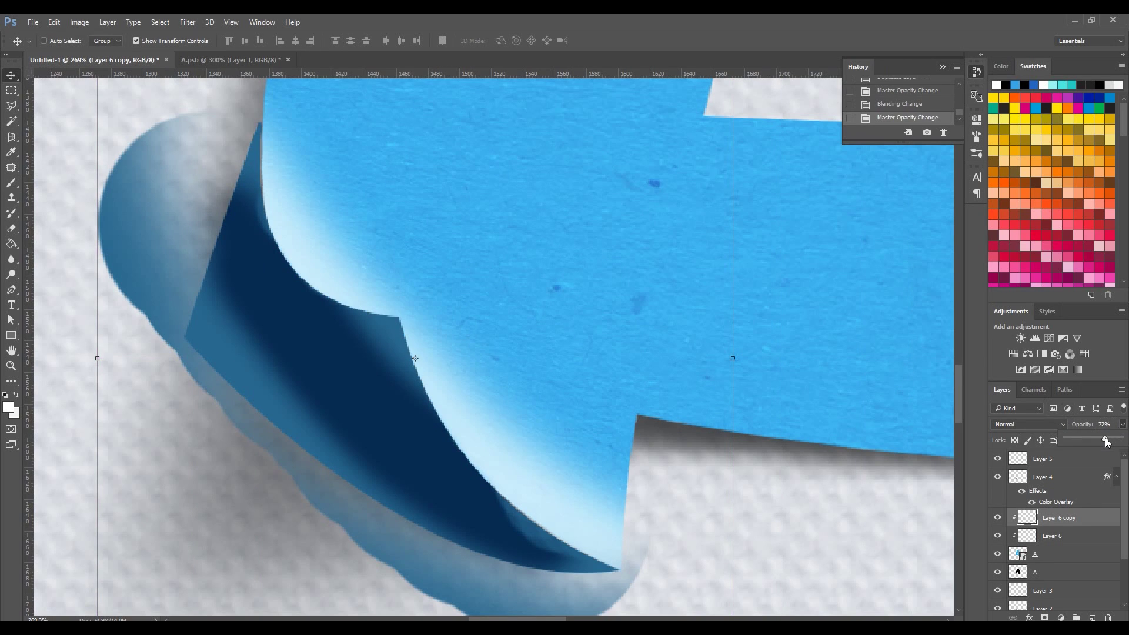
# - Clip Layers 5 and 4 together to the highlight layers below
pyautogui.click(1084, 462)
pyautogui.keyDown('shift'); pyautogui.click(1053, 477); pyautogui.keyUp('shift')
pyautogui.rightClick(1053, 477)
pyautogui.click(917, 304)
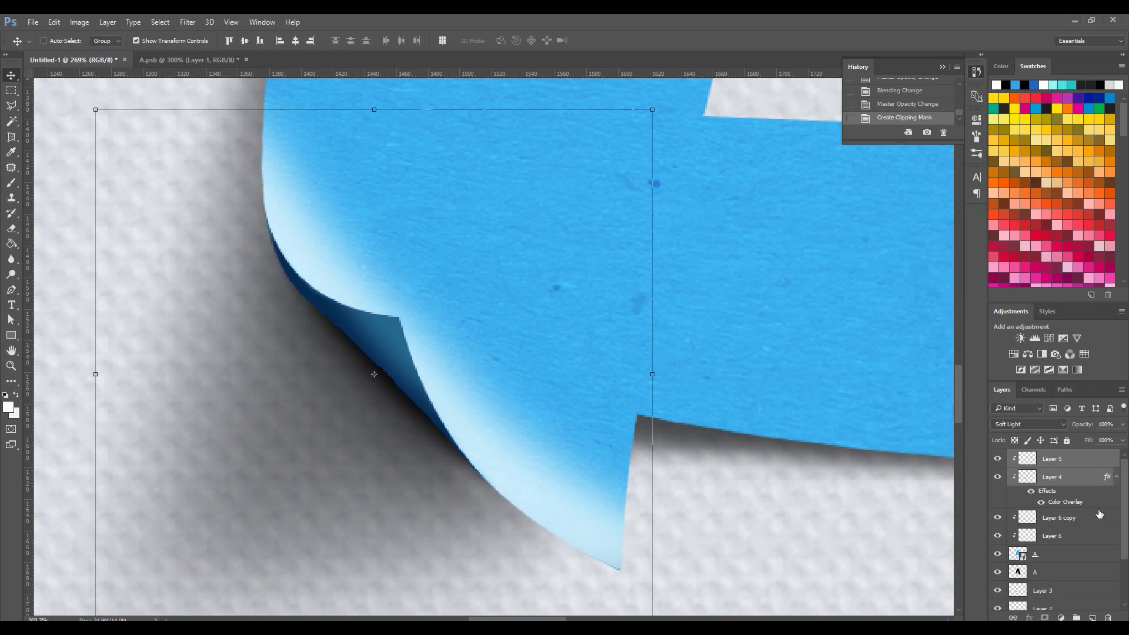
# - Reduce Layer 6 copy to 8% opacity and zoom around the curl to check it
pyautogui.click(1105, 518)
pyautogui.moveTo(1122, 424); pyautogui.dragTo(1077, 438)
pyautogui.press('z')
pyautogui.hotkey('ctrl', '0')
pyautogui.moveTo(431, 422)
pyautogui.mouseDown()
pyautogui.moveTo(1125, 425)
pyautogui.moveTo(1070, 437)
pyautogui.mouseUp()
pyautogui.hotkey('ctrl', '0')
pyautogui.moveTo(540, 340)
pyautogui.mouseDown()
pyautogui.moveTo(493, 335)
pyautogui.moveTo(263, 182)
pyautogui.moveTo(290, 199)
pyautogui.mouseUp()
pyautogui.hotkey('ctrl', '0')
pyautogui.moveTo(469, 272); pyautogui.dragTo(307, 163)
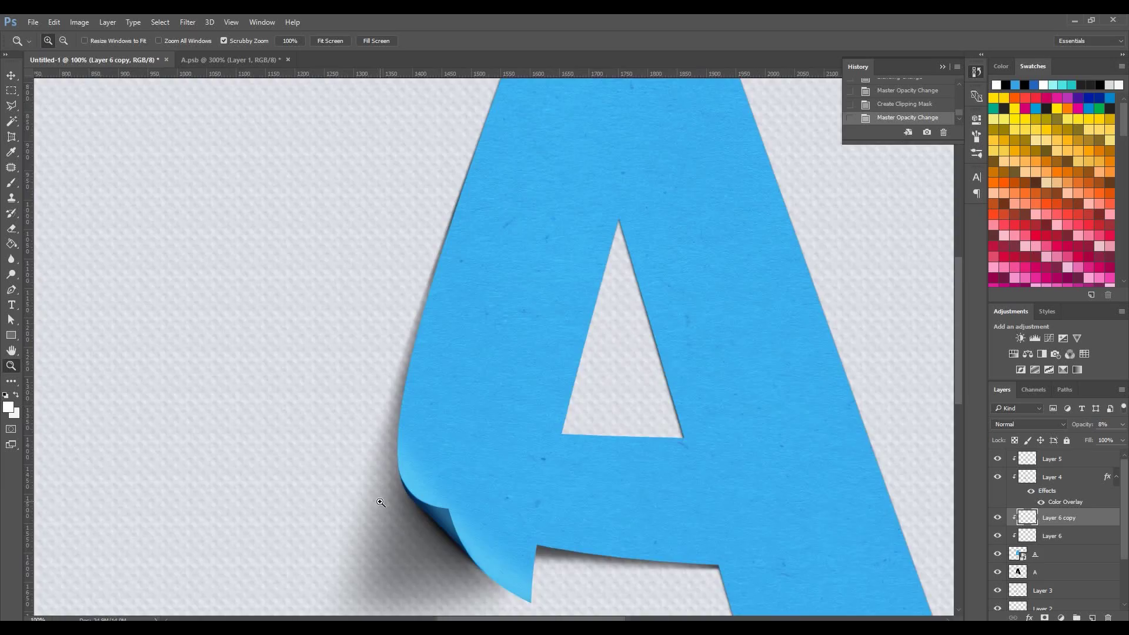
pyautogui.click(229, 59)
# - Remove the extra black shading Layer 2 from A.psb and check the main composition
pyautogui.hotkey('ctrl', '0')
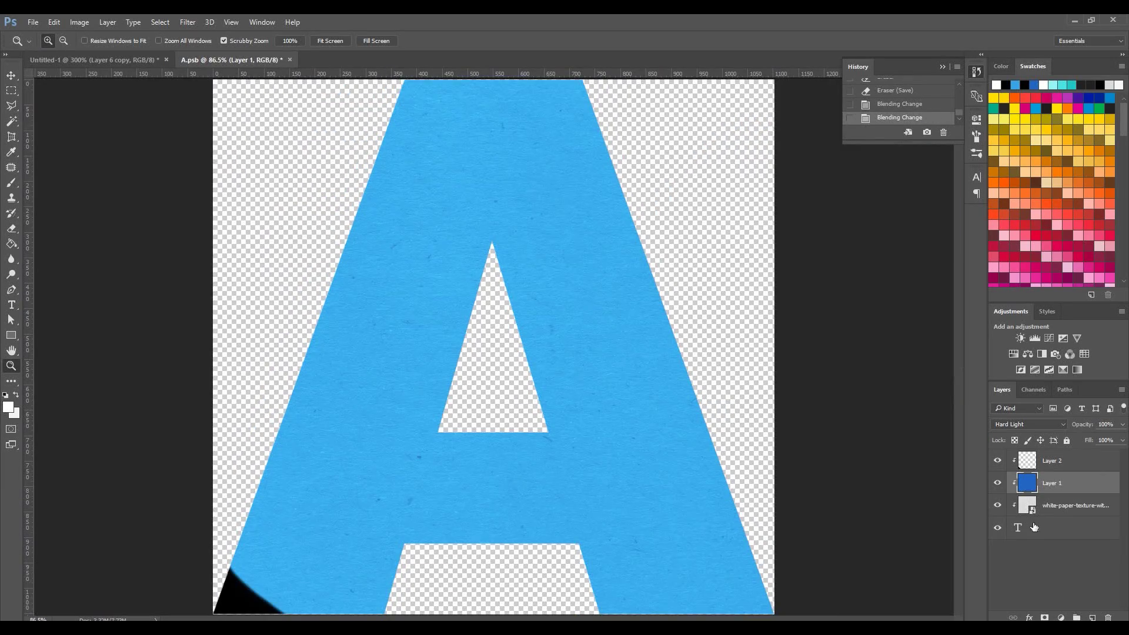
pyautogui.click(1065, 467)
pyautogui.click(110, 59)
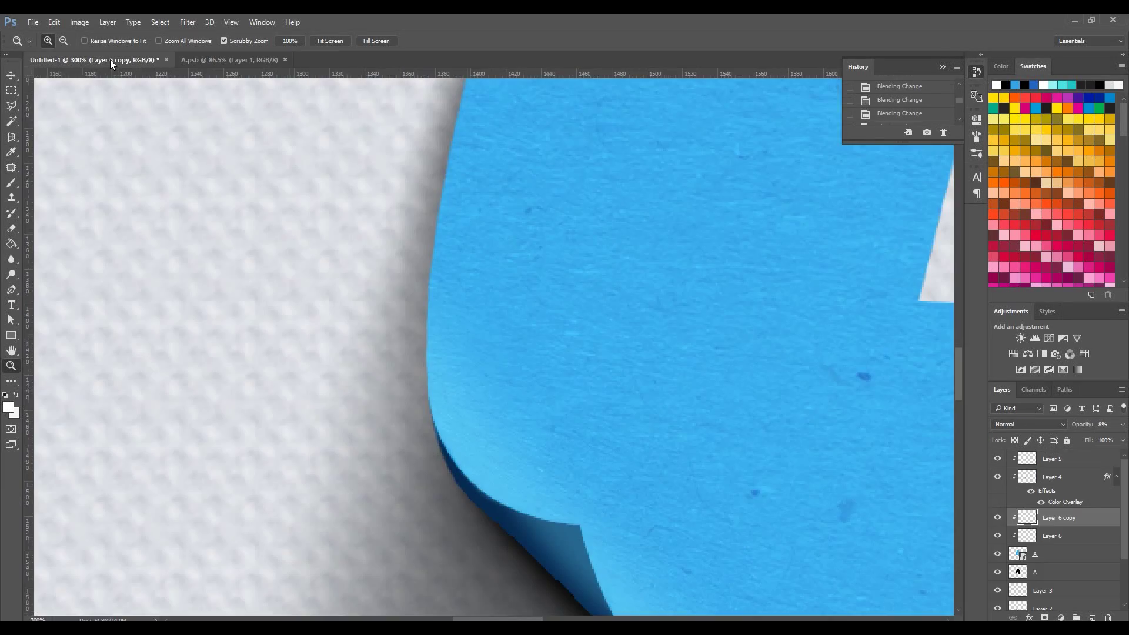
pyautogui.hotkey('ctrl', '0')
pyautogui.moveTo(448, 327)
pyautogui.mouseDown()
pyautogui.moveTo(490, 471)
pyautogui.moveTo(723, 336)
pyautogui.mouseUp()
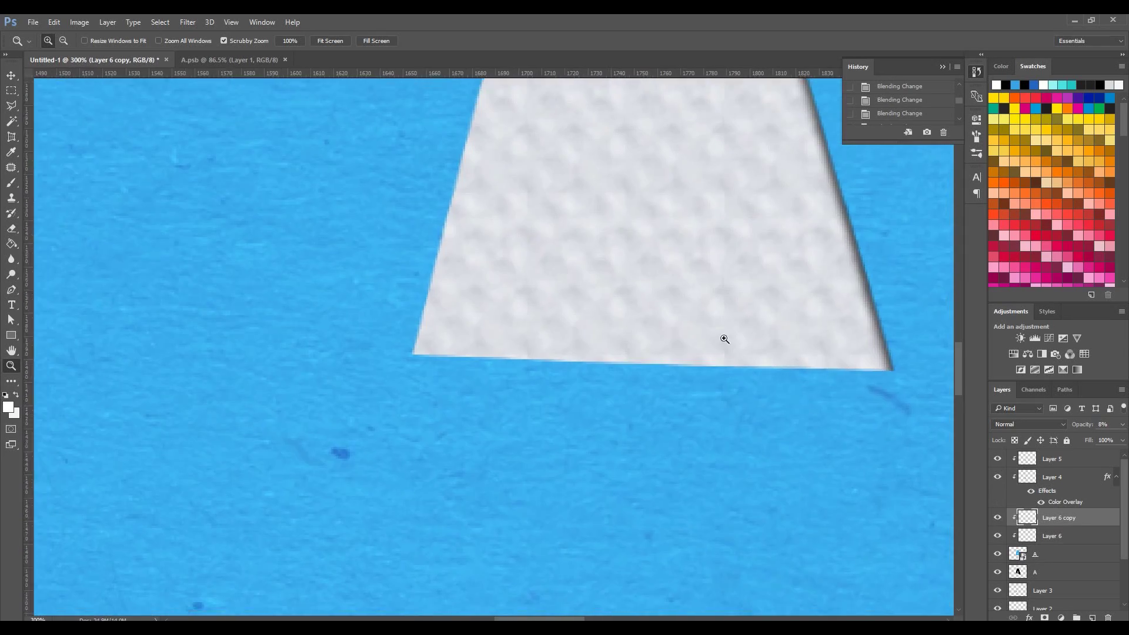
pyautogui.hotkey('ctrl', '0')
# - Select the A text layer in A.psb and open its Blending Options
pyautogui.click(229, 60)
pyautogui.click(1085, 485)
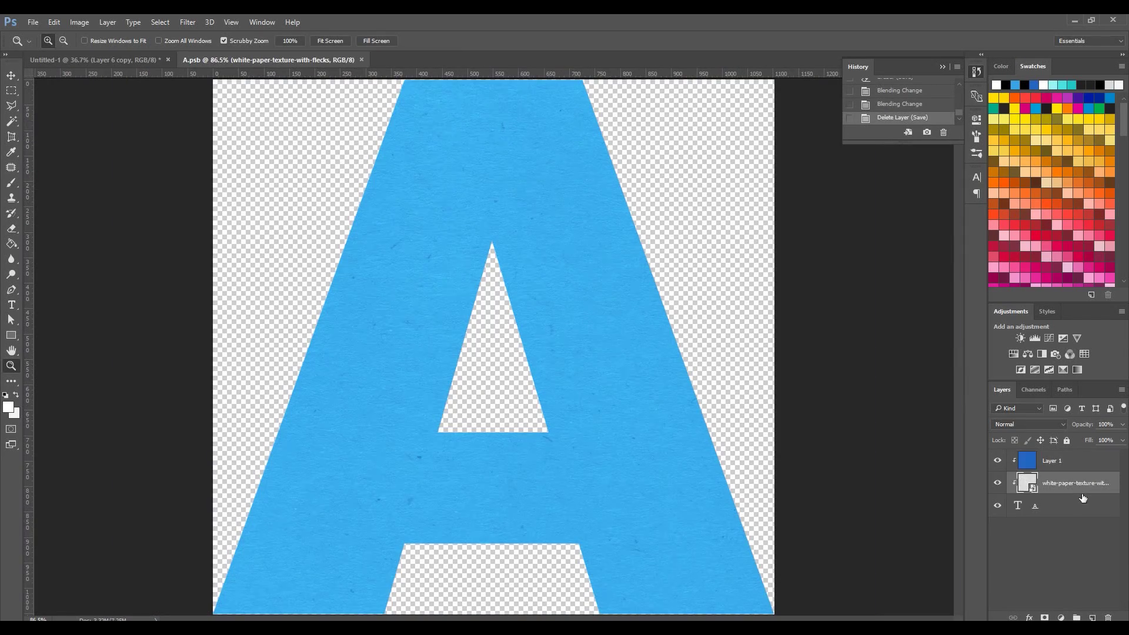
pyautogui.click(1063, 506)
pyautogui.moveTo(414, 94)
pyautogui.mouseDown()
pyautogui.moveTo(795, 401)
pyautogui.moveTo(713, 320)
pyautogui.mouseUp()
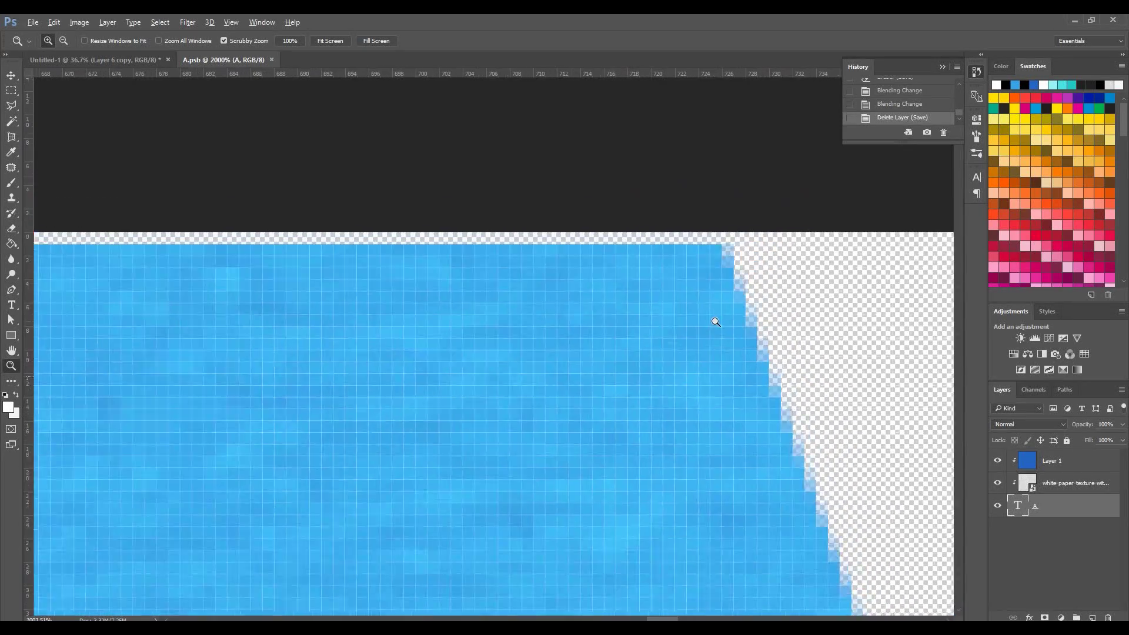
pyautogui.rightClick(764, 116)
pyautogui.click(782, 121)
pyautogui.moveTo(695, 224); pyautogui.dragTo(286, 362)
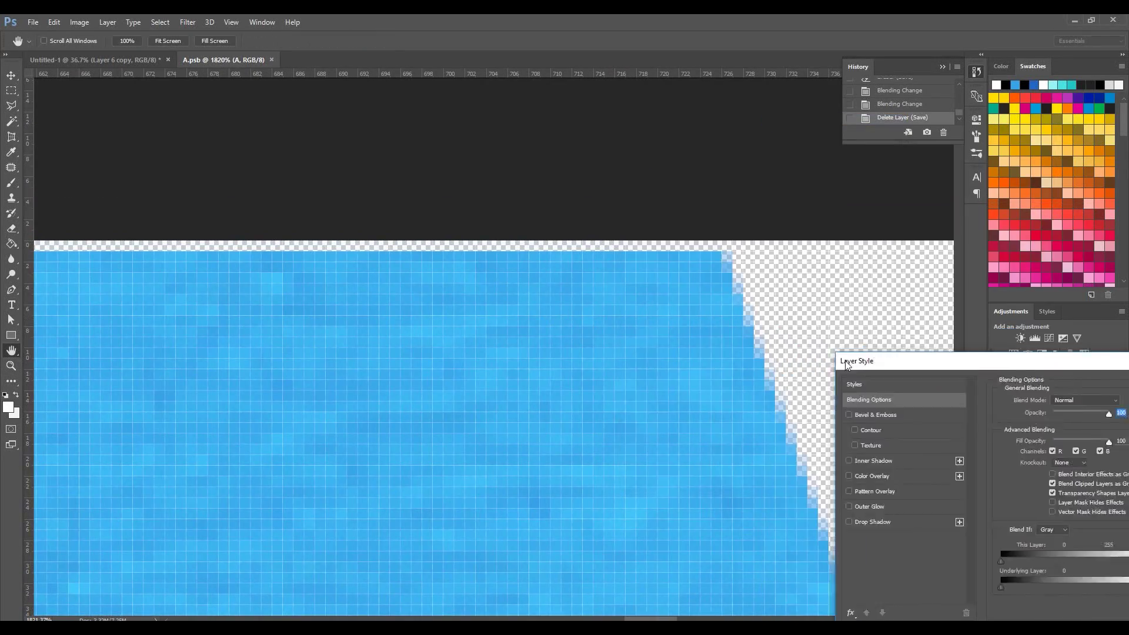
# - Enable a smooth Inner Bevel on the A with 1000% depth and an adjusted lighting angle
pyautogui.click(250, 408)
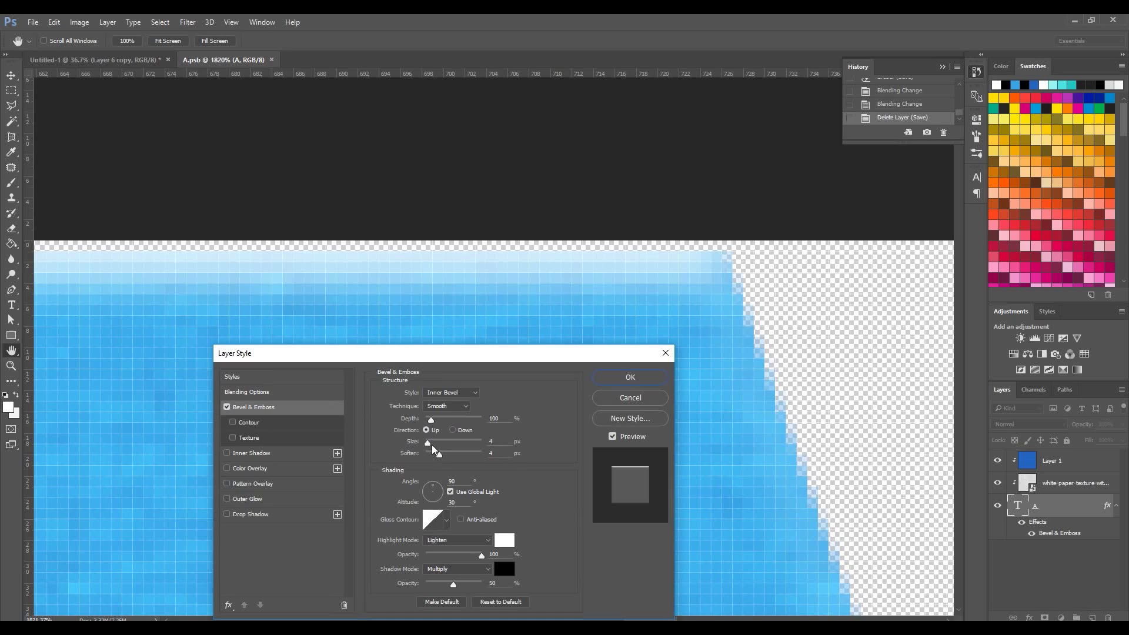
pyautogui.press('Down')
pyautogui.press('Up')
pyautogui.moveTo(431, 420); pyautogui.dragTo(548, 423)
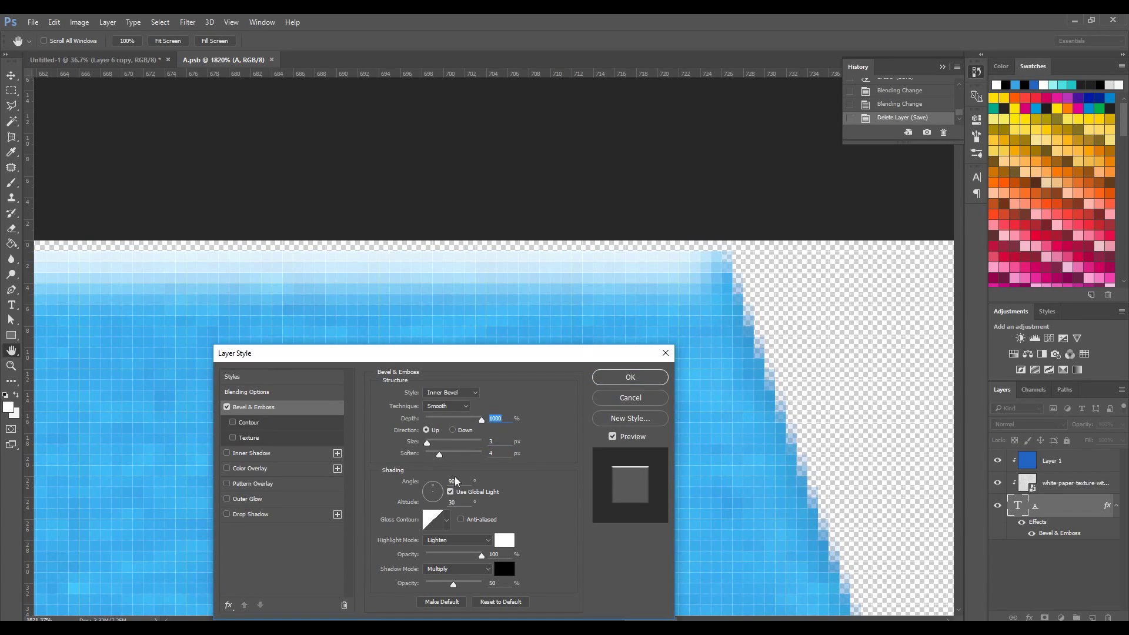
pyautogui.moveTo(433, 487); pyautogui.dragTo(404, 459)
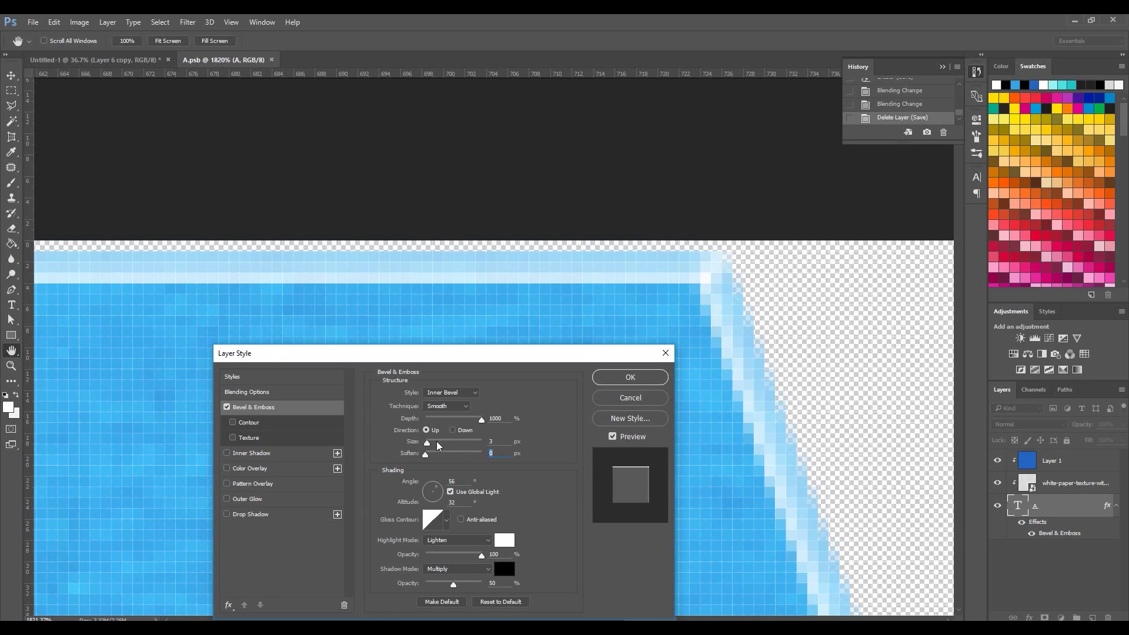
pyautogui.click(609, 376)
pyautogui.press('z')
pyautogui.hotkey('ctrl', '0')
pyautogui.click(579, 120)
# - Reopen the A's Bevel & Emboss settings and shrink the bevel size to a thinner value
pyautogui.rightClick(1044, 503)
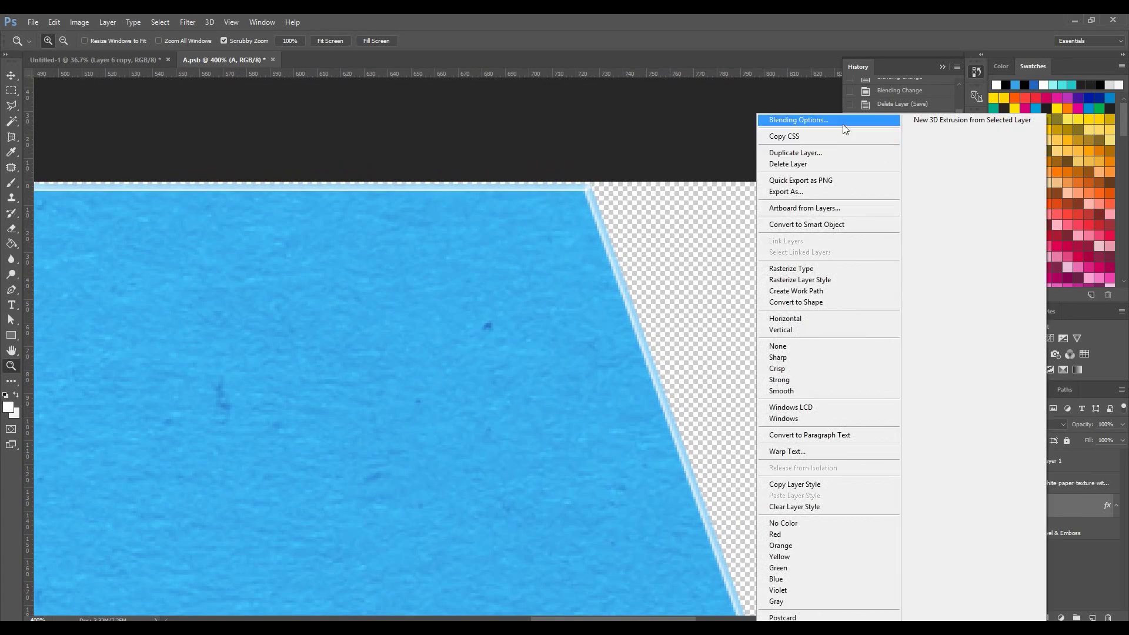
pyautogui.click(798, 120)
pyautogui.moveTo(440, 366); pyautogui.dragTo(831, 255)
pyautogui.click(715, 310)
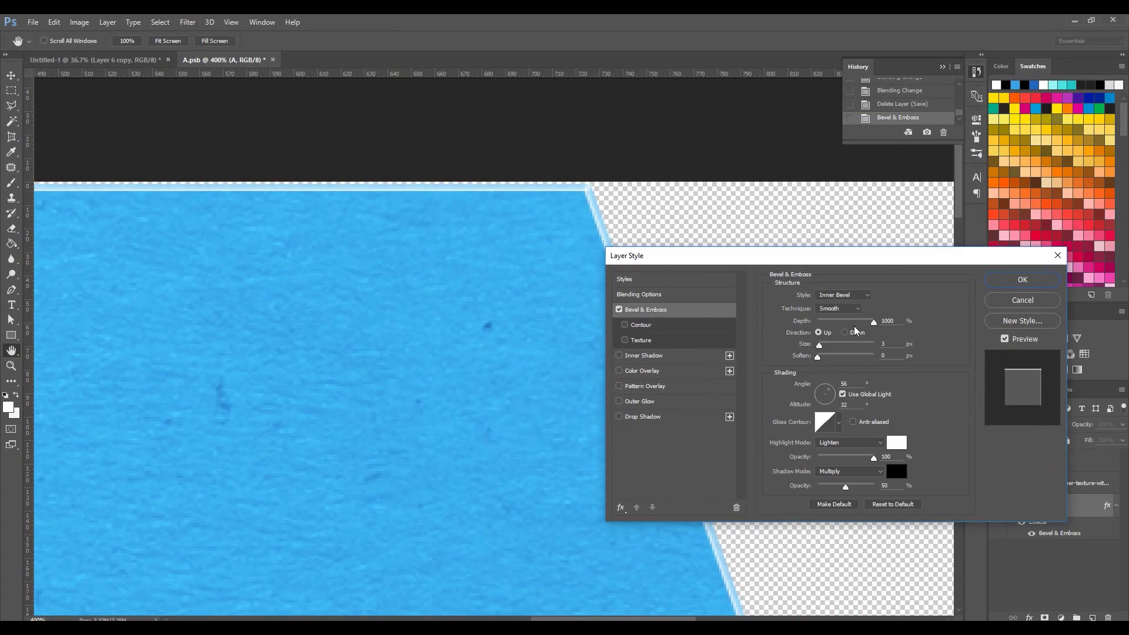
pyautogui.click(885, 343)
pyautogui.write('2')
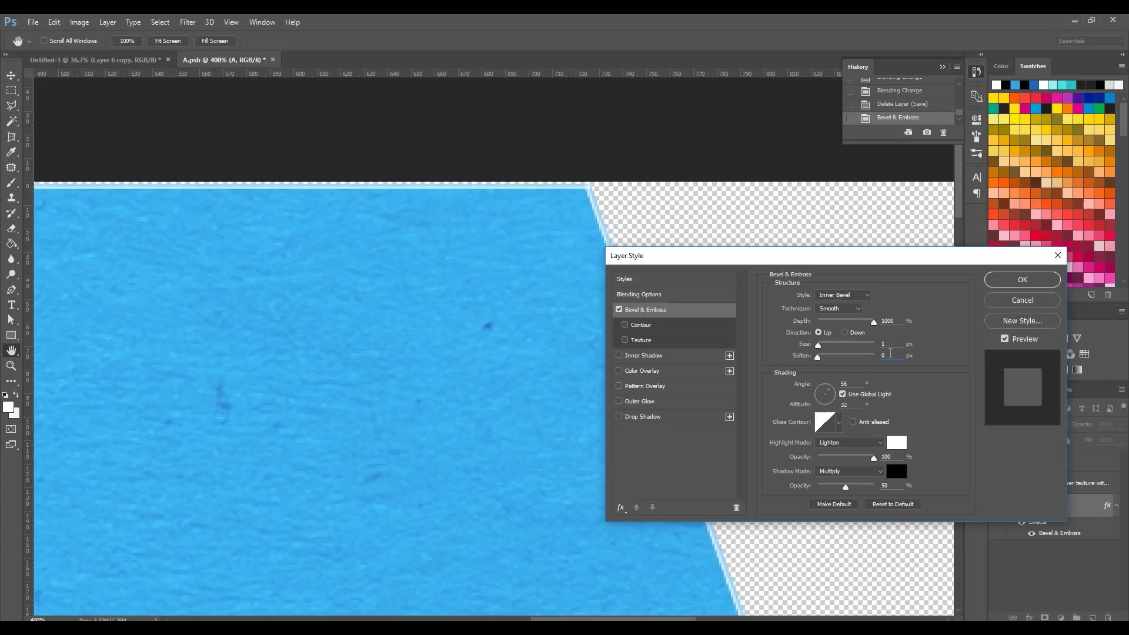
pyautogui.press('Return')
pyautogui.press('z')
pyautogui.hotkey('ctrl', '0')
pyautogui.hotkey('ctrl', '1')
pyautogui.moveTo(344, 123)
pyautogui.mouseDown()
pyautogui.moveTo(492, 234)
pyautogui.moveTo(491, 300)
pyautogui.mouseUp()
# - Fade the bevel shadow opacity to 10% and inspect the letter's edge
pyautogui.rightClick(1055, 507)
pyautogui.press('Escape')
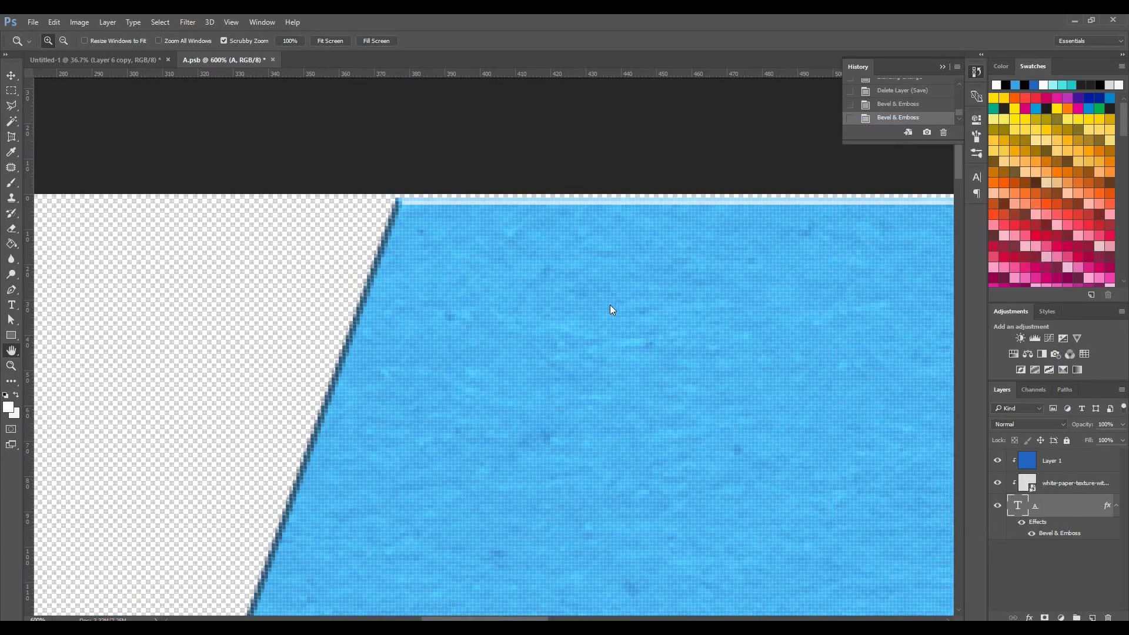
pyautogui.moveTo(845, 486); pyautogui.dragTo(821, 485)
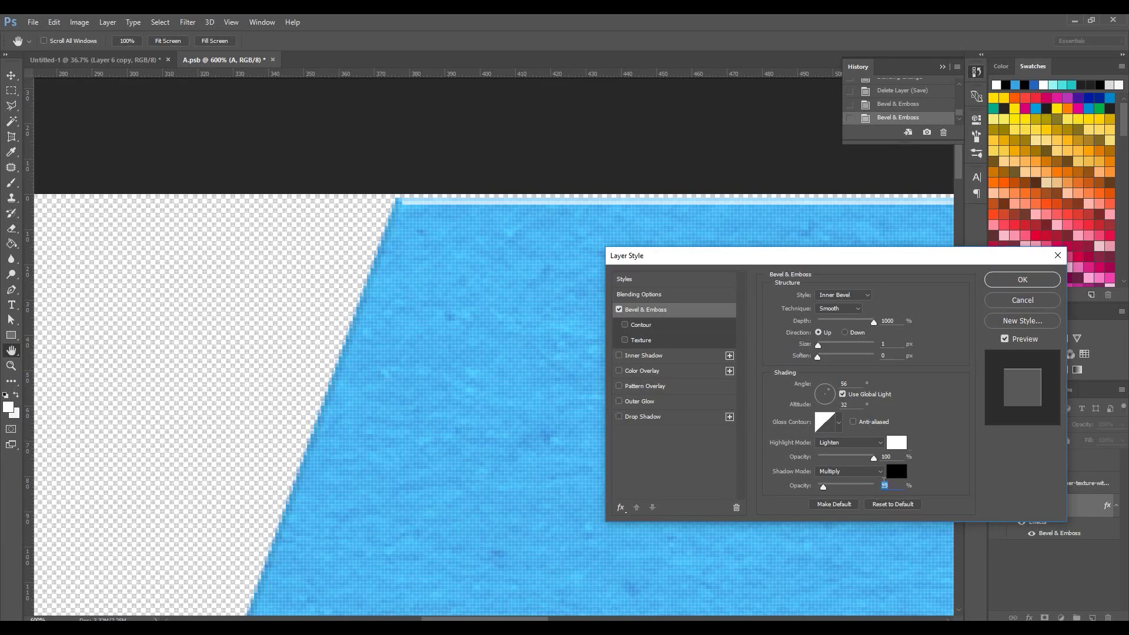
pyautogui.press('Return')
pyautogui.press('z')
pyautogui.hotkey('ctrl', '1')
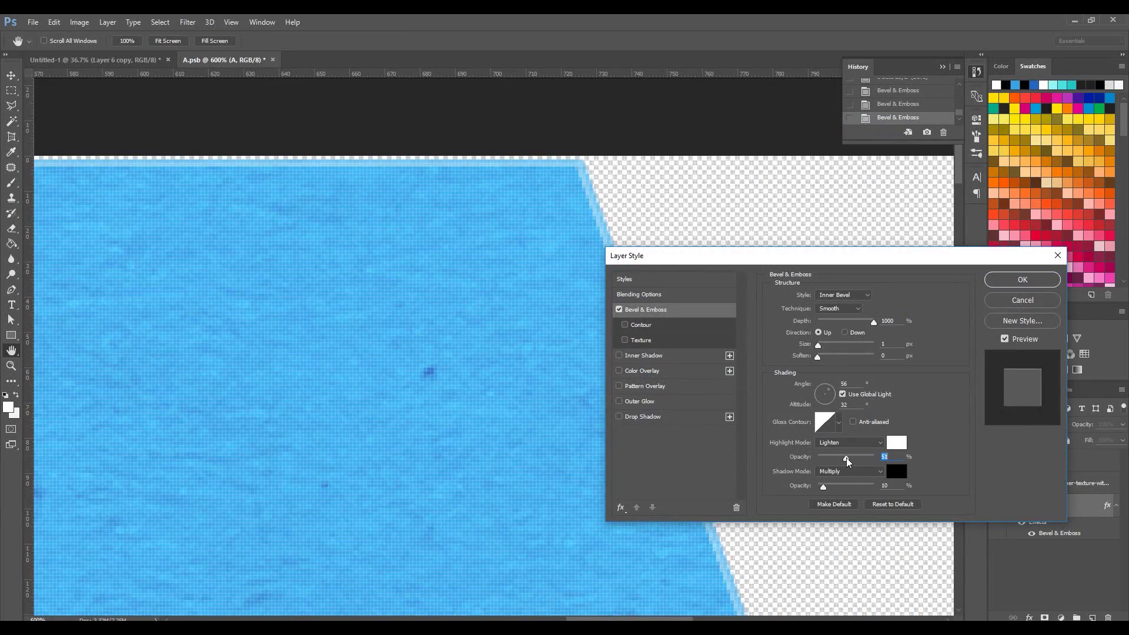
pyautogui.press('Return')
pyautogui.press('z')
pyautogui.rightClick(510, 286)
pyautogui.click(520, 294)
pyautogui.click(651, 250)
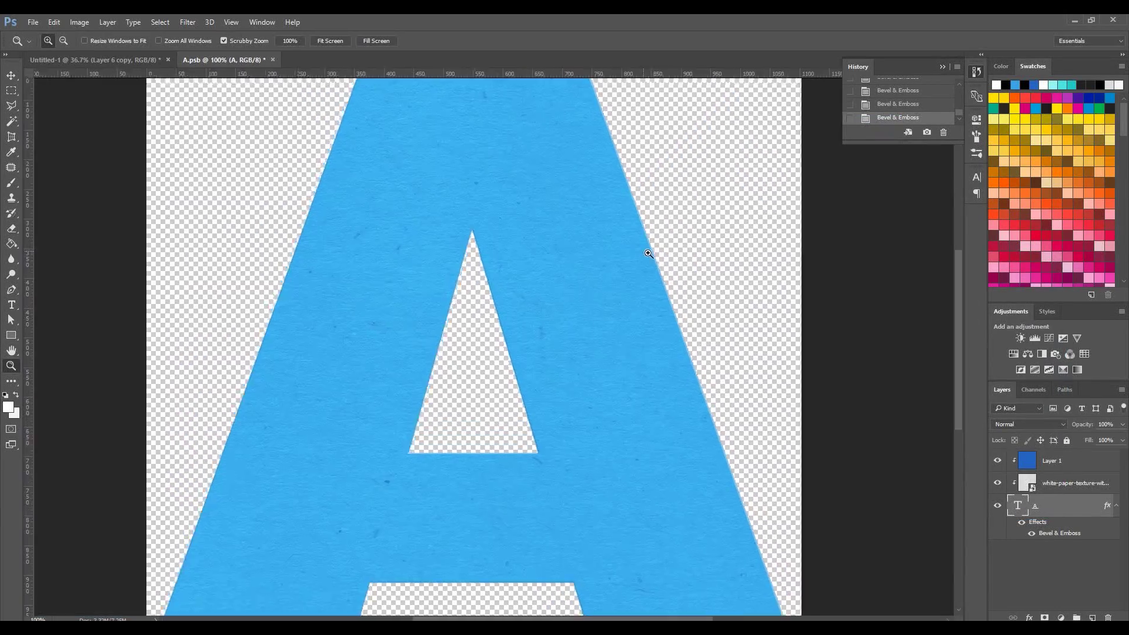
# - Fit the letter A in view and preview the bevel in the Untitled-1 composition
pyautogui.rightClick(466, 222)
pyautogui.click(488, 229)
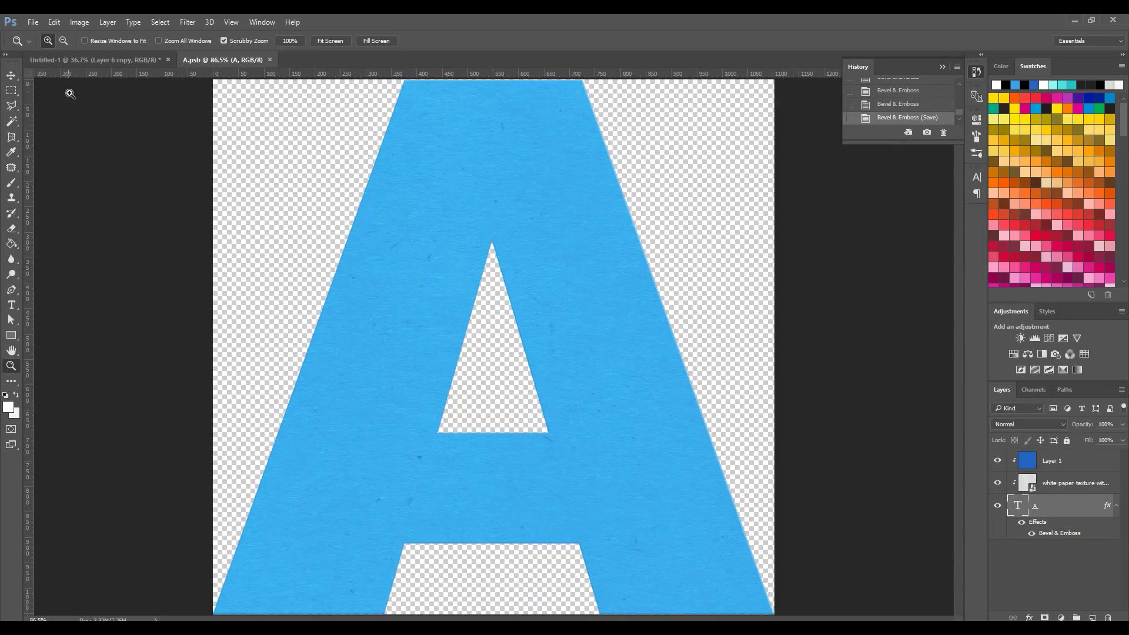
pyautogui.click(89, 60)
pyautogui.moveTo(512, 232)
pyautogui.mouseDown()
pyautogui.moveTo(388, 288)
pyautogui.moveTo(378, 319)
pyautogui.mouseUp()
# - Lower the A's bevel highlight opacity to about 31%, then return to Untitled-1
pyautogui.hotkey('ctrl', 'Tab')
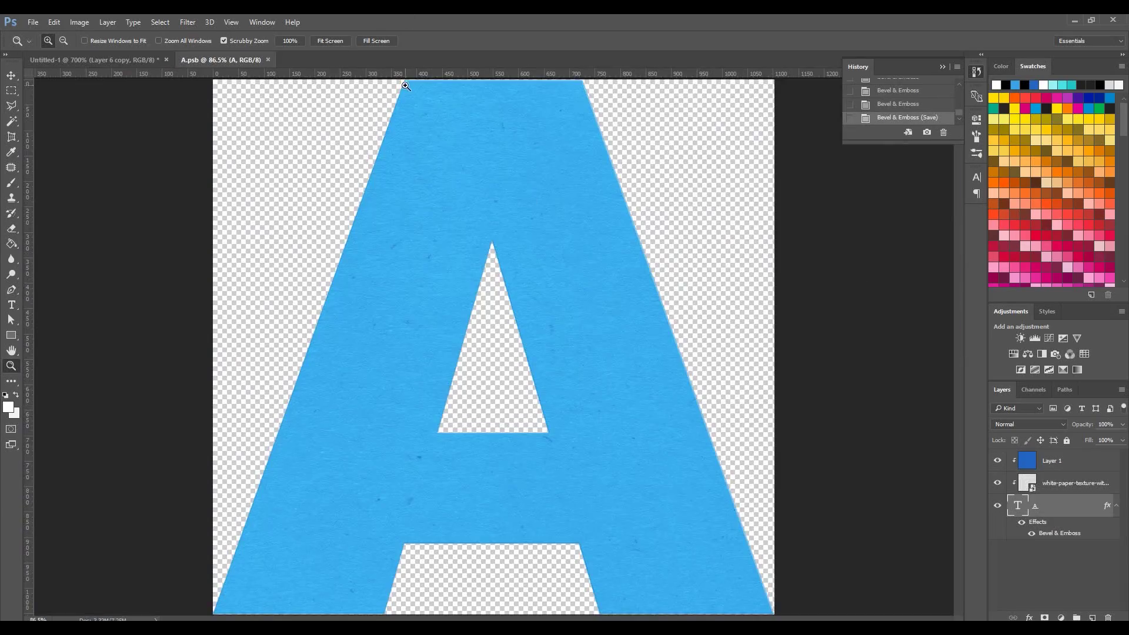
pyautogui.moveTo(406, 86); pyautogui.dragTo(458, 86)
pyautogui.rightClick(762, 115)
pyautogui.press('Escape')
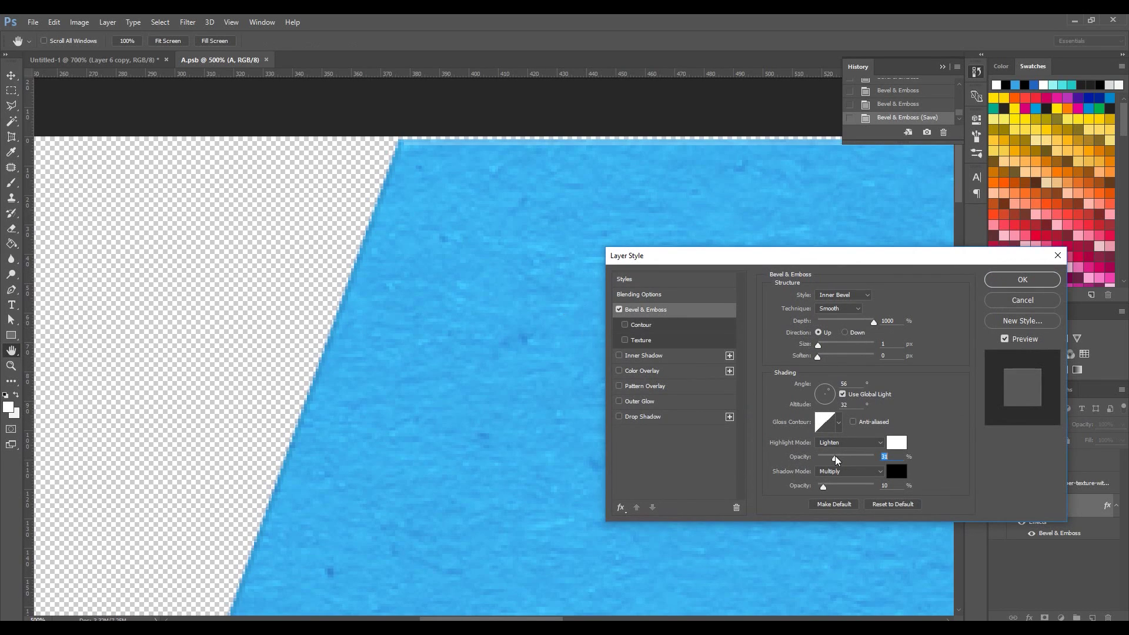
pyautogui.click(1017, 280)
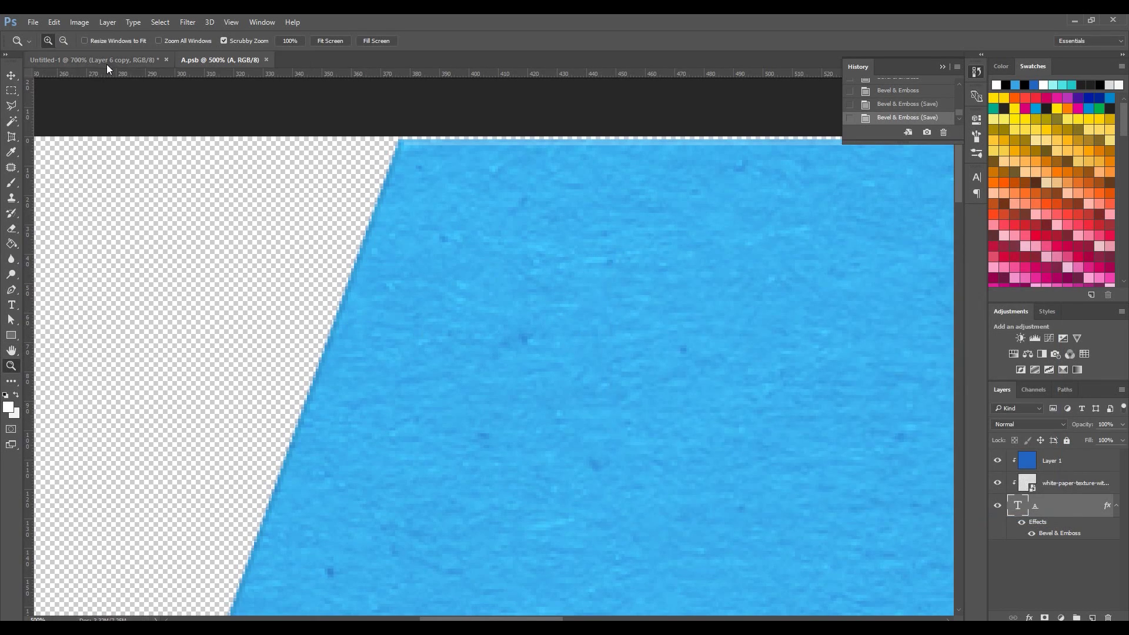
pyautogui.click(97, 59)
pyautogui.moveTo(407, 349)
pyautogui.mouseDown()
pyautogui.moveTo(689, 543)
pyautogui.moveTo(506, 404)
pyautogui.mouseUp()
pyautogui.hotkey('ctrl', '0')
# - Select the A layer and set up the Eraser brush to touch up its edges
pyautogui.moveTo(438, 212); pyautogui.dragTo(731, 424)
pyautogui.keyDown('ctrl'); pyautogui.click(629, 465); pyautogui.keyUp('ctrl')
pyautogui.click(18, 231)
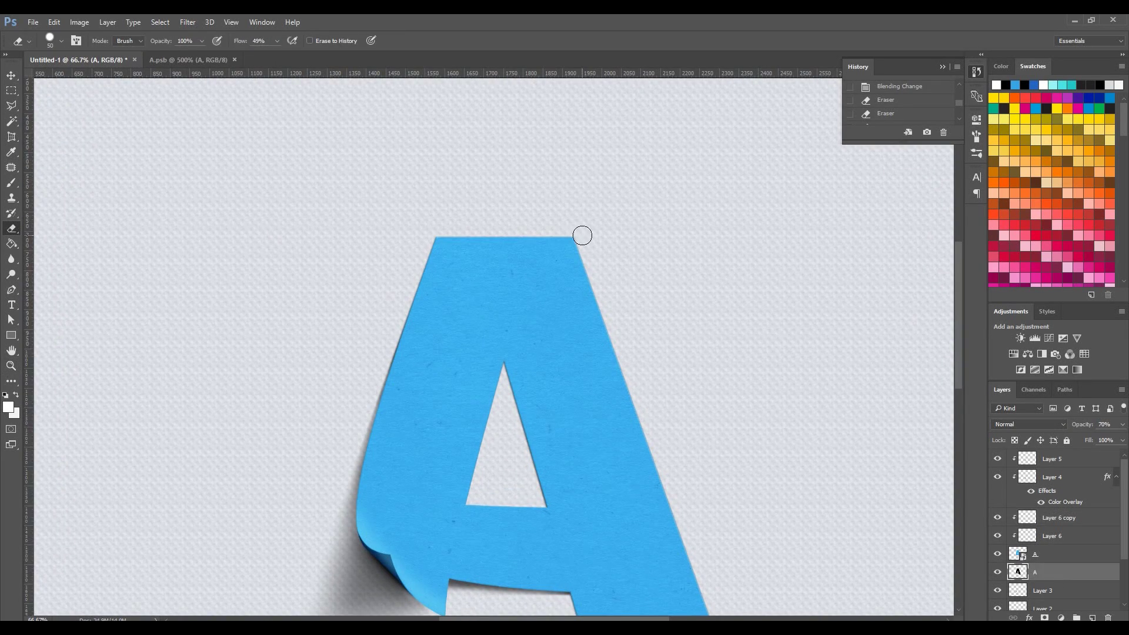
pyautogui.click(61, 40)
pyautogui.press('Return')
pyautogui.scroll(3, 445, 231)
pyautogui.scroll(-3, 704, 218)
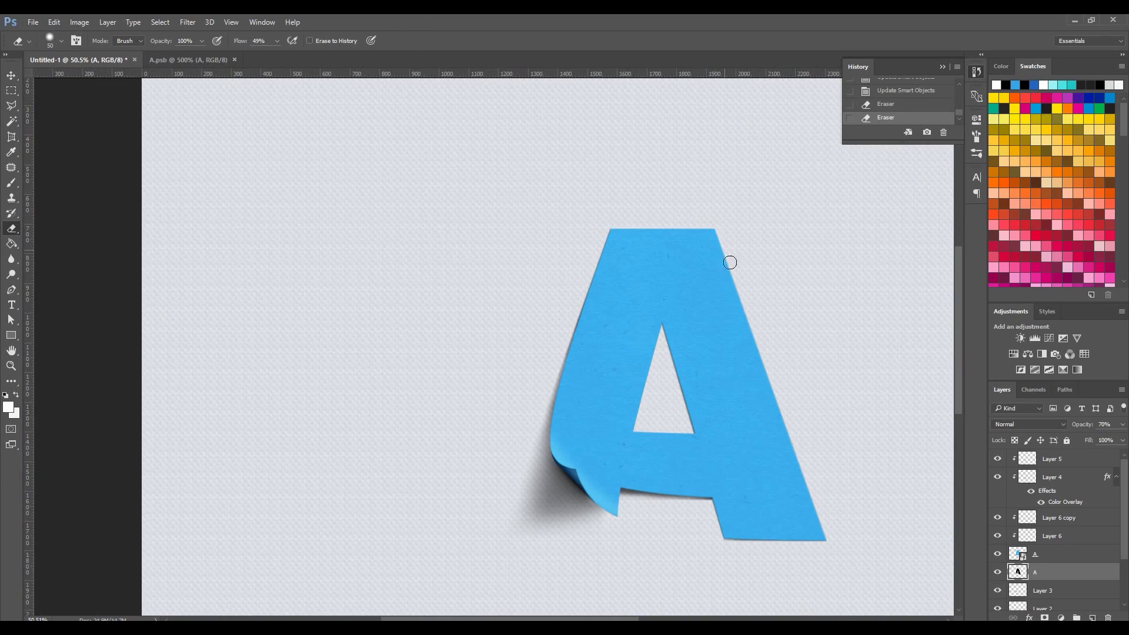
pyautogui.scroll(2, 835, 545)
pyautogui.scroll(1, 843, 545)
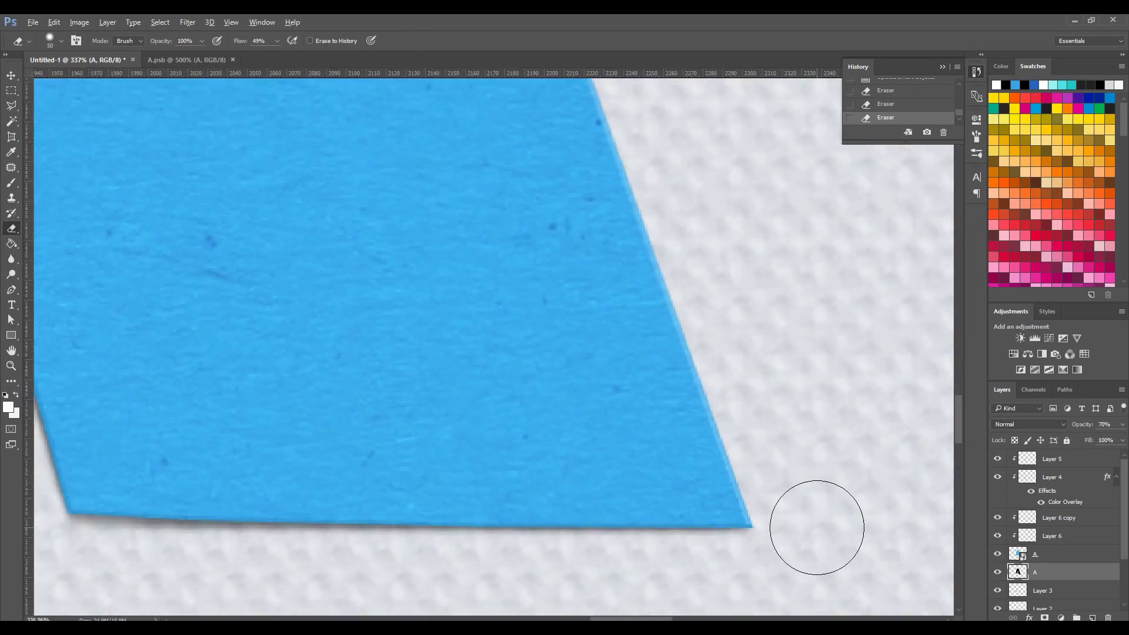
pyautogui.scroll(1, 813, 524)
pyautogui.scroll(-4, 397, 314)
pyautogui.scroll(1, 343, 227)
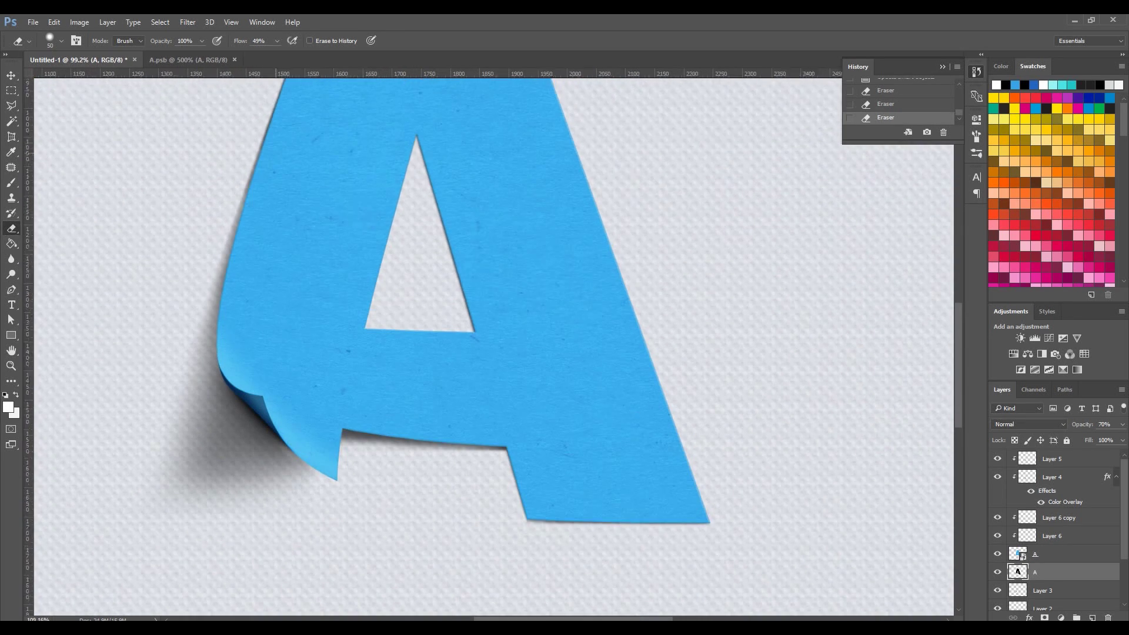
pyautogui.scroll(1, 378, 214)
pyautogui.scroll(2, 390, 211)
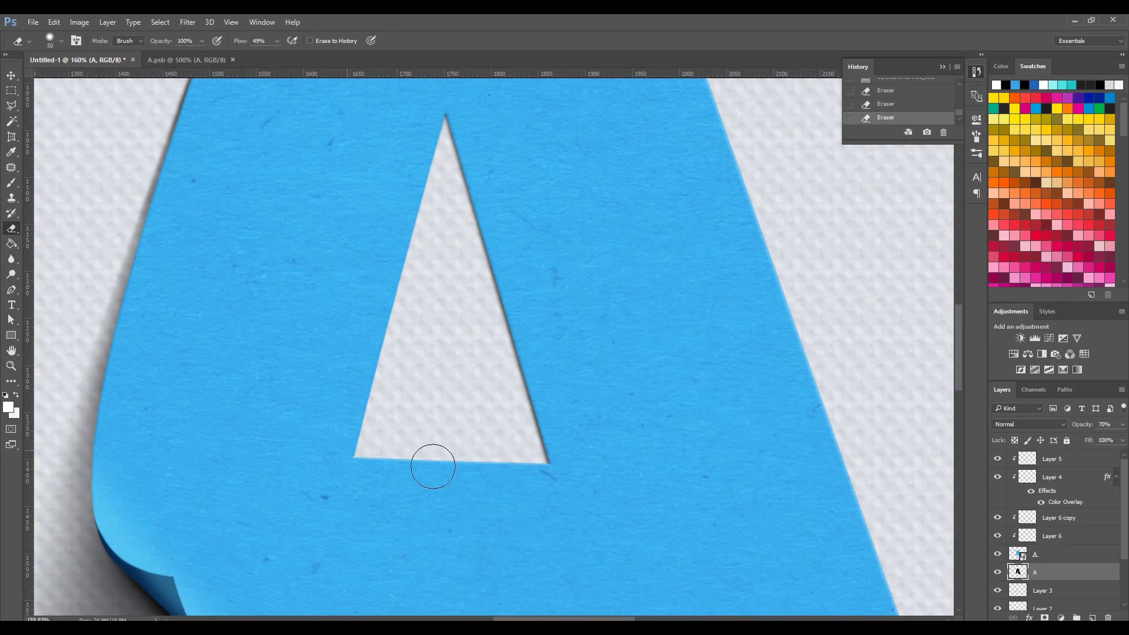
# - Fit the letter A on screen and add a new empty Layer 7 for the shadow
pyautogui.click(12, 366)
pyautogui.scroll(-3, 378, 227)
pyautogui.scroll(1, 391, 441)
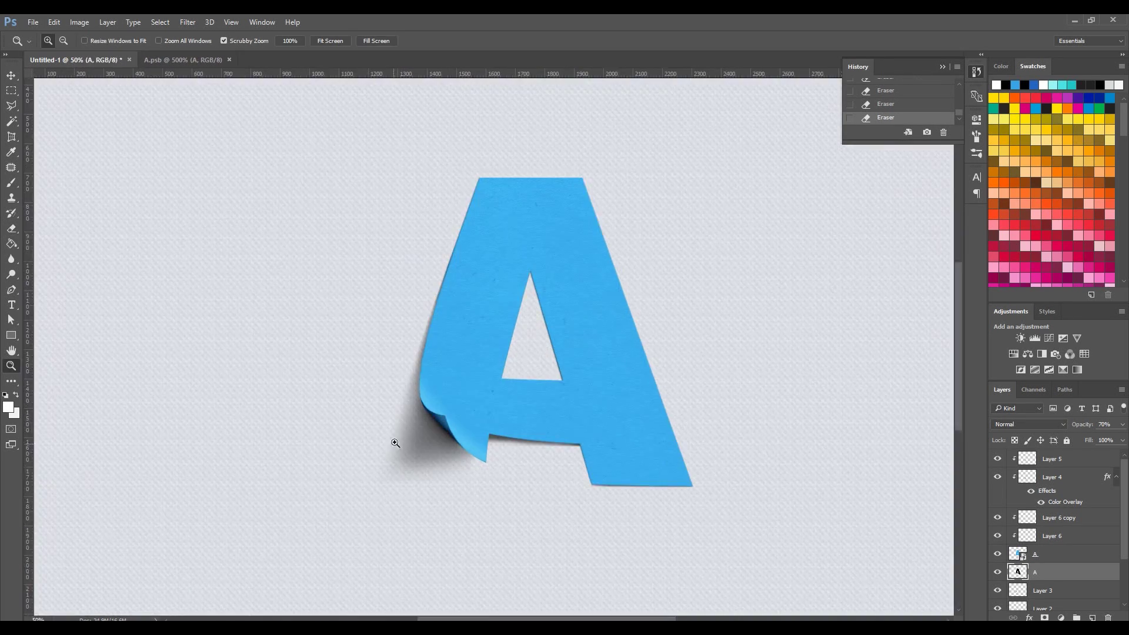
pyautogui.scroll(2, 448, 403)
pyautogui.scroll(1, 467, 358)
pyautogui.rightClick(467, 357)
pyautogui.click(467, 357)
pyautogui.scroll(1, 409, 468)
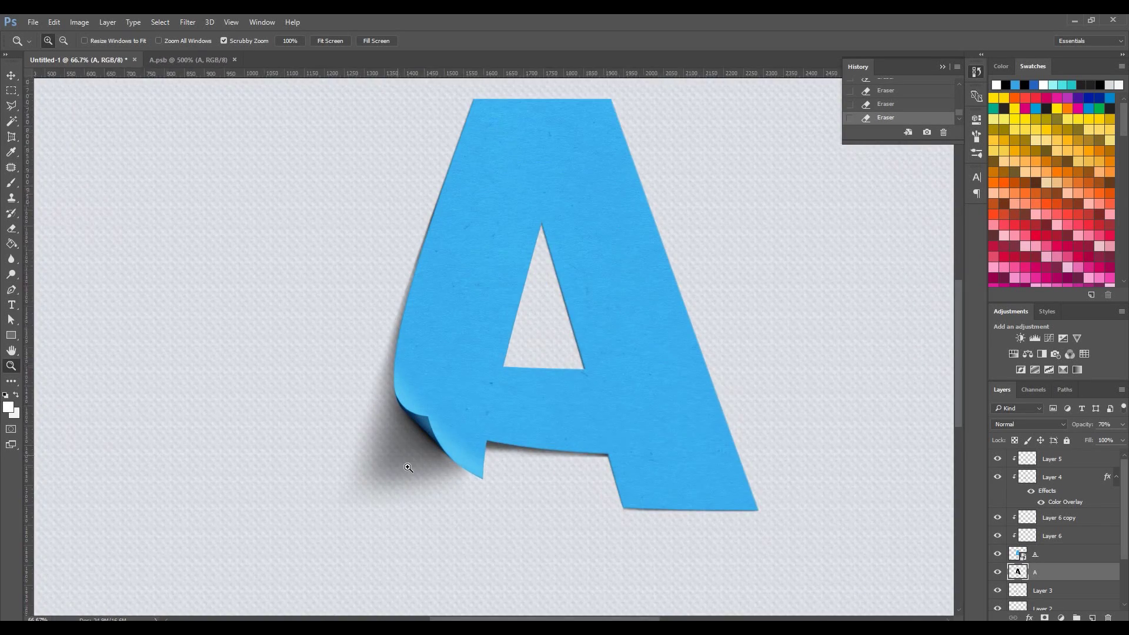
pyautogui.scroll(1, 718, 535)
pyautogui.scroll(-1, 1075, 593)
pyautogui.click(1092, 617)
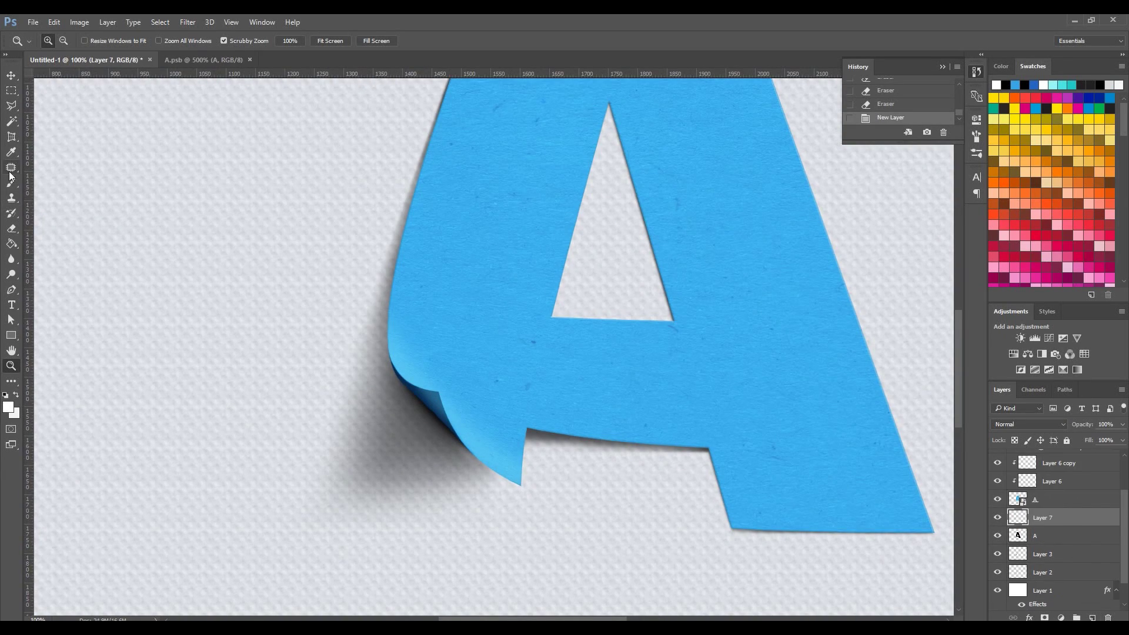
# - Fill the triangular selection on Layer 7 with black and deselect it
pyautogui.click(11, 244)
pyautogui.click(8, 407)
pyautogui.click(564, 419)
pyautogui.click(814, 266)
pyautogui.click(353, 464)
pyautogui.click(11, 91)
pyautogui.rightClick(488, 359)
pyautogui.click(526, 364)
# - Soften the black triangle with a Gaussian Blur
pyautogui.scroll(-5, 529, 353)
pyautogui.click(187, 22)
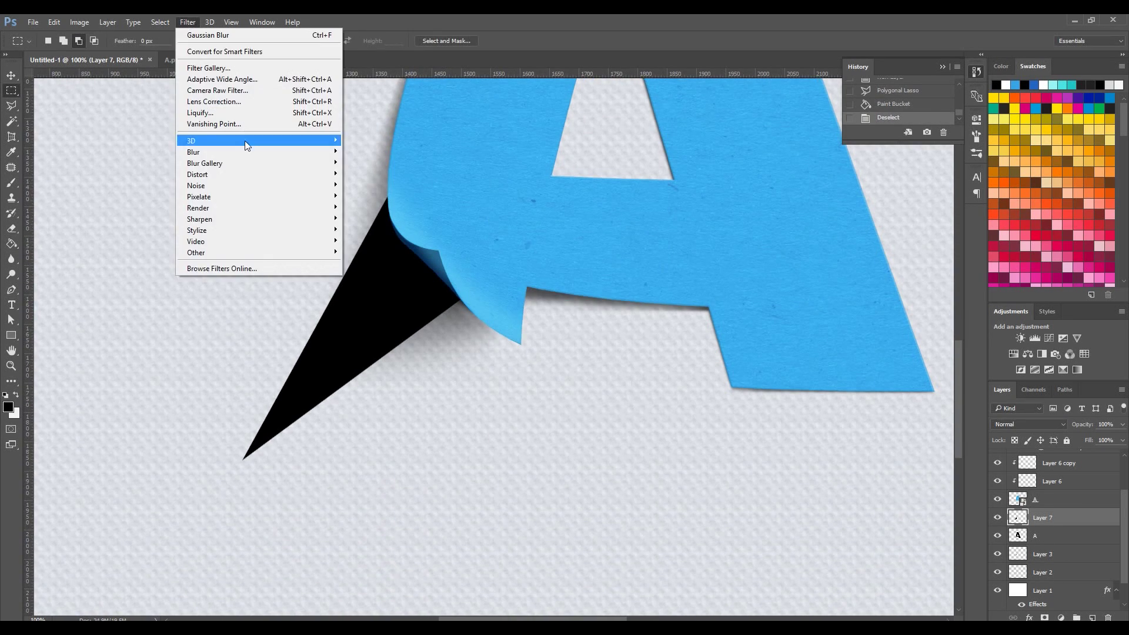
pyautogui.click(374, 186)
pyautogui.moveTo(951, 438)
pyautogui.mouseDown()
pyautogui.moveTo(968, 436)
pyautogui.moveTo(946, 437)
pyautogui.mouseUp()
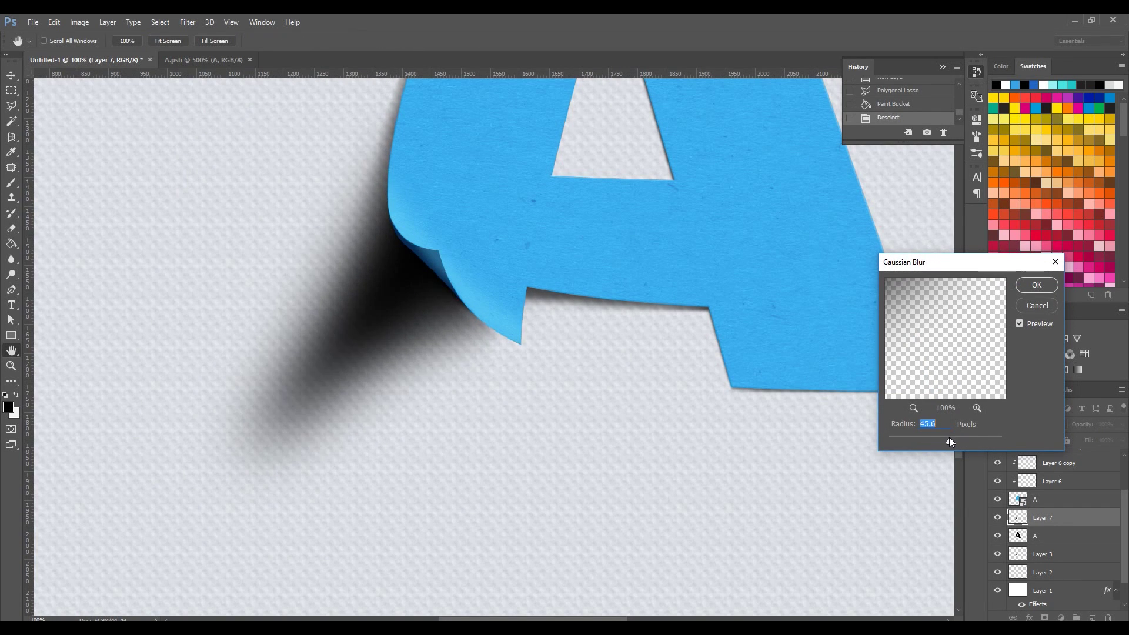
pyautogui.click(1036, 284)
# - Narrow, stretch, rotate about 34° and scale the shadow, placing it down-left under the curled corner
pyautogui.press('v')
pyautogui.hotkey('ctrl', '0')
pyautogui.scroll(-2, 450, 354)
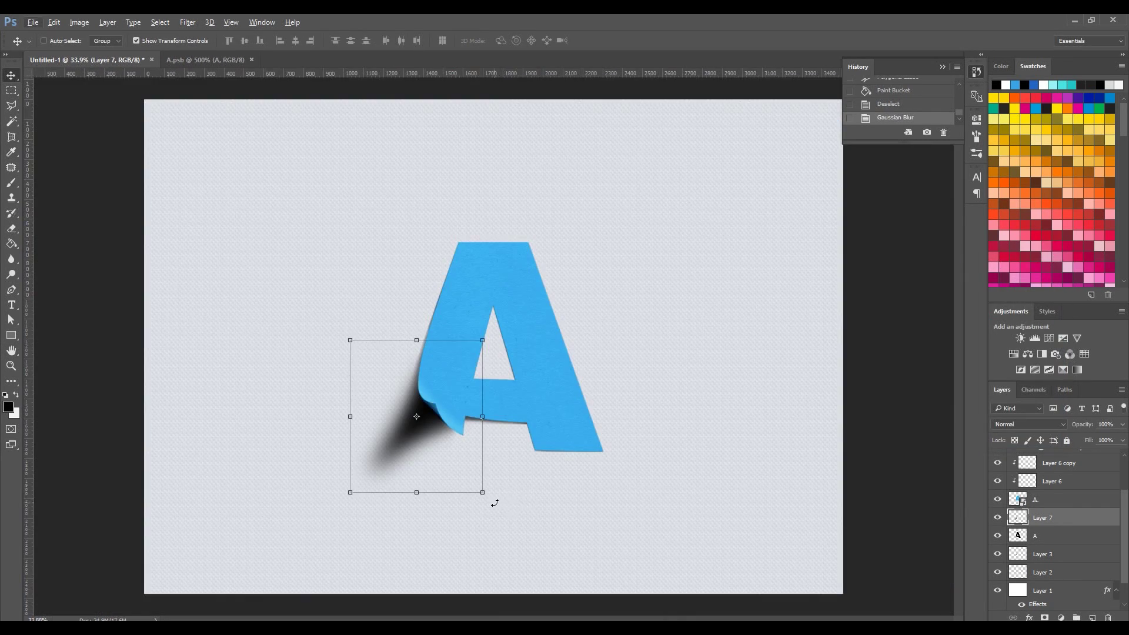
pyautogui.moveTo(484, 418); pyautogui.dragTo(454, 420)
pyautogui.press('Return')
pyautogui.moveTo(418, 504); pyautogui.dragTo(421, 559)
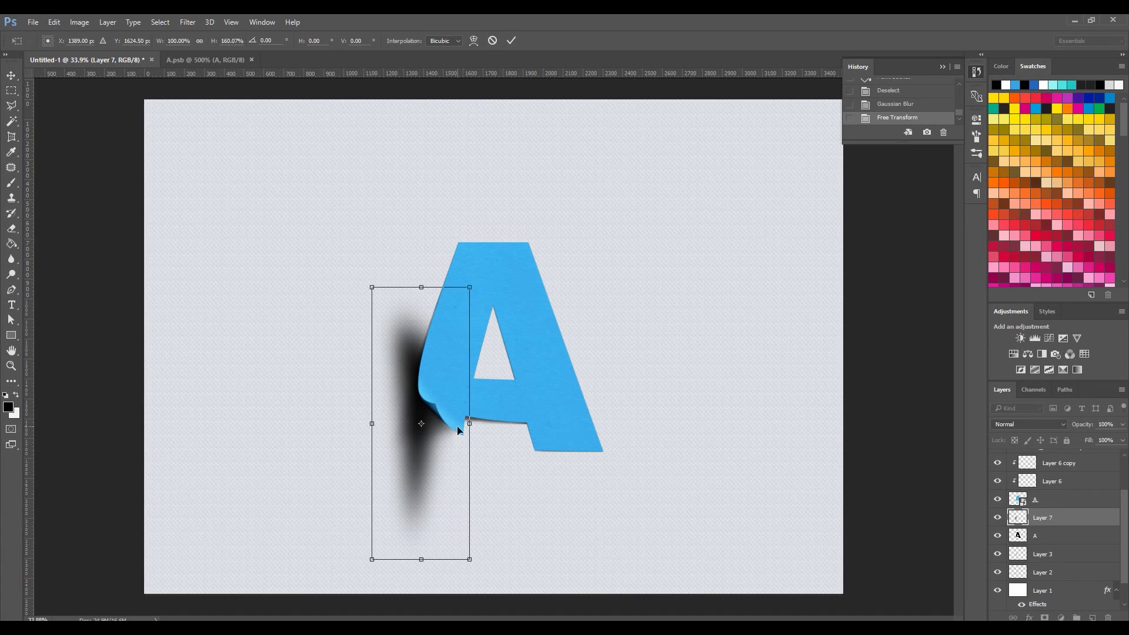
pyautogui.press('Return')
pyautogui.moveTo(475, 276); pyautogui.dragTo(556, 338)
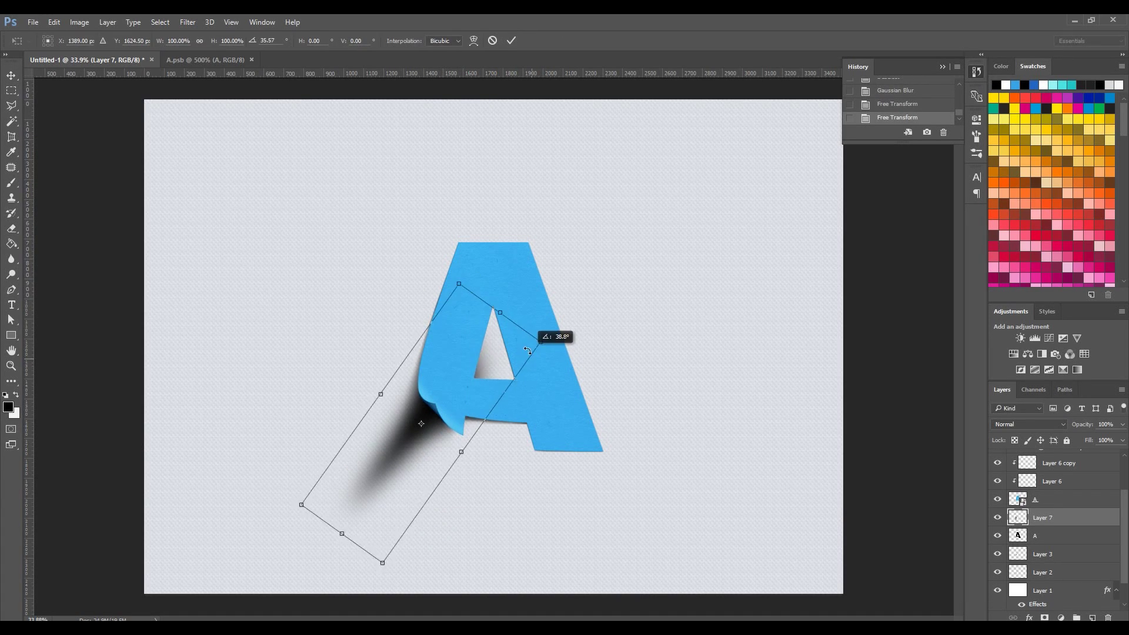
pyautogui.scroll(3, 562, 332)
pyautogui.moveTo(632, 280); pyautogui.dragTo(578, 318)
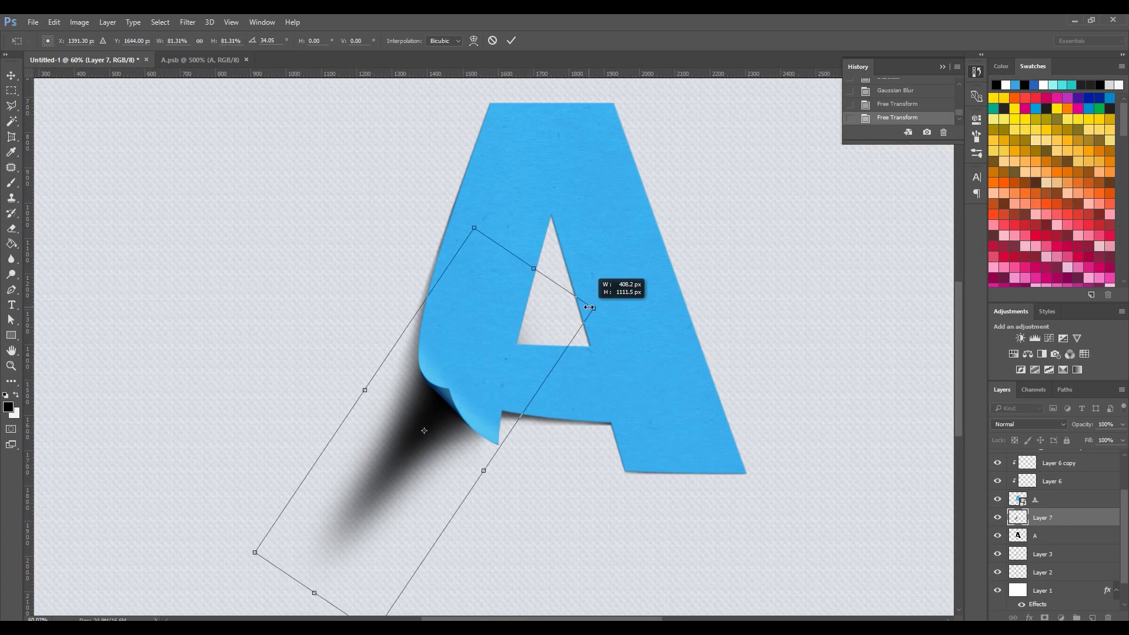
pyautogui.press('Return')
pyautogui.moveTo(463, 387); pyautogui.dragTo(438, 404)
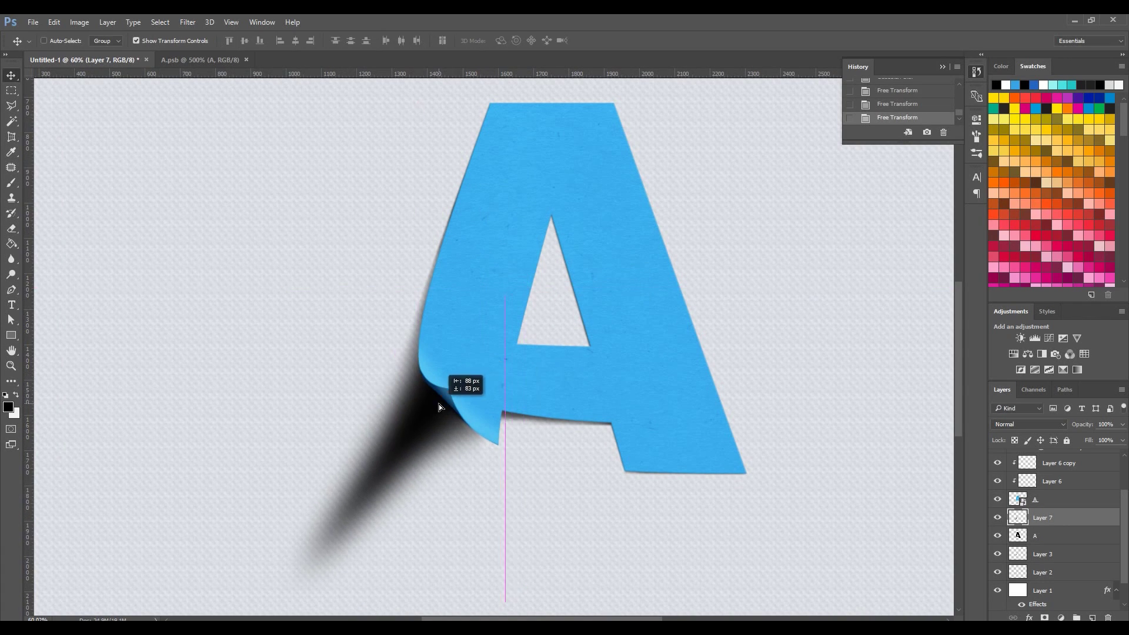
# - Set the shadow layer opacity to 15%
pyautogui.moveTo(1073, 437); pyautogui.dragTo(1075, 437)
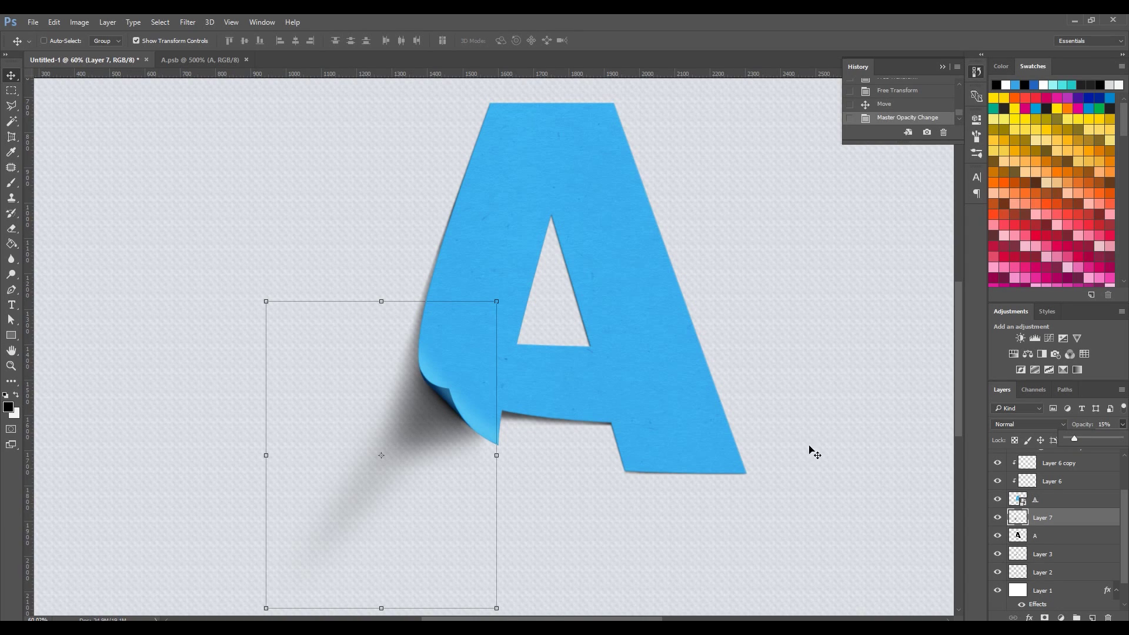
pyautogui.click(12, 229)
pyautogui.click(61, 40)
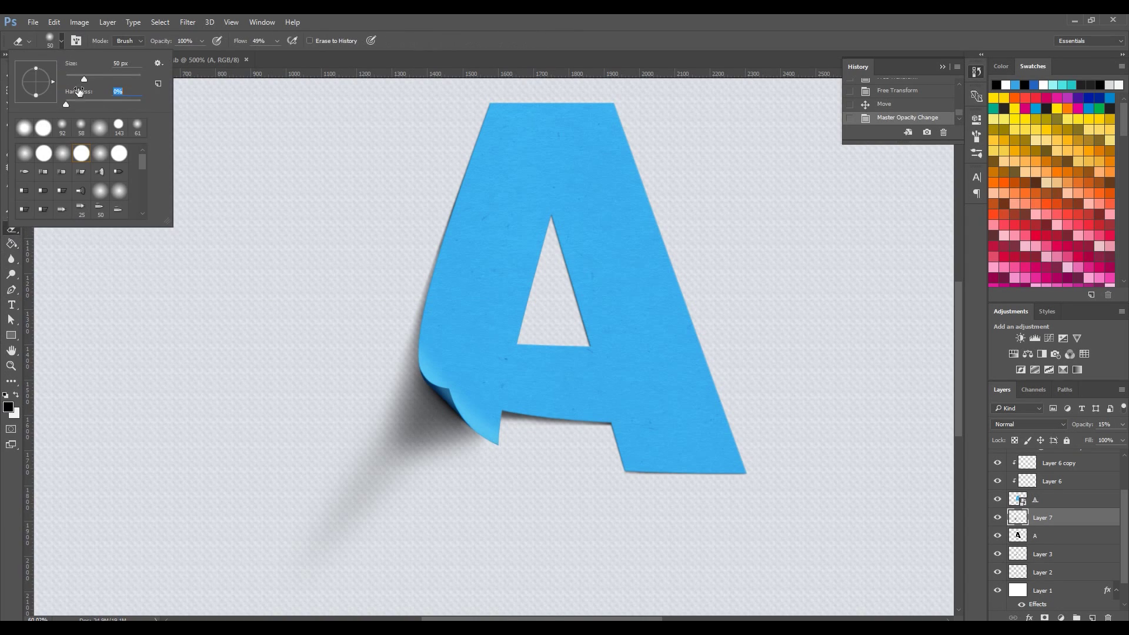
# - Soft-erase the shadow's far tip and fade Layer 7 to 5% opacity
pyautogui.click(314, 561)
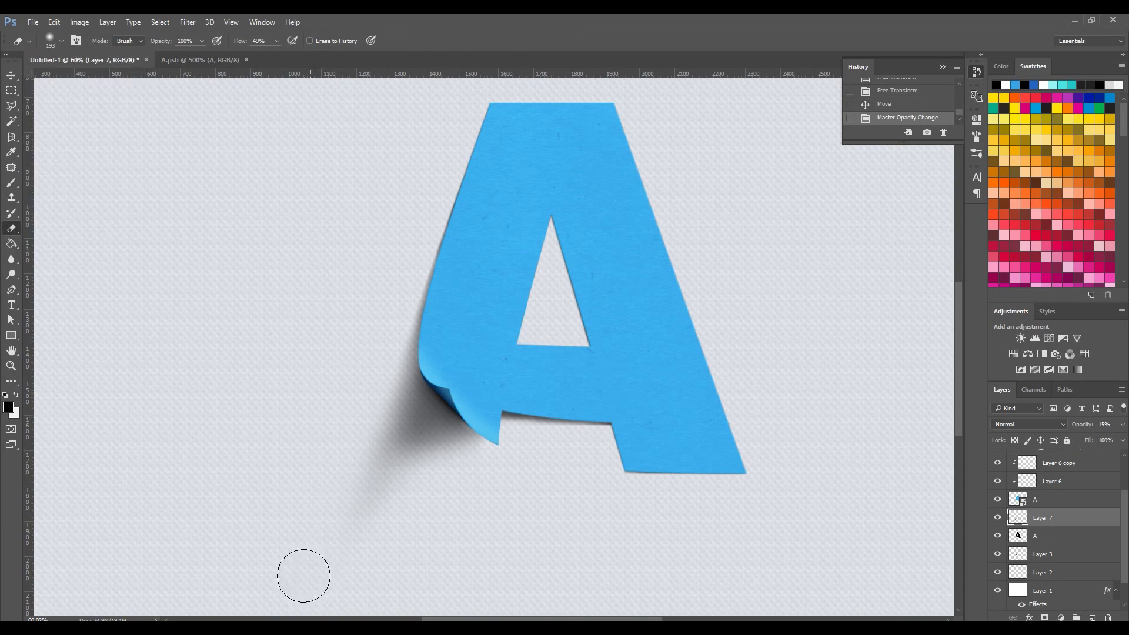
pyautogui.click(11, 366)
pyautogui.moveTo(481, 426); pyautogui.dragTo(224, 437)
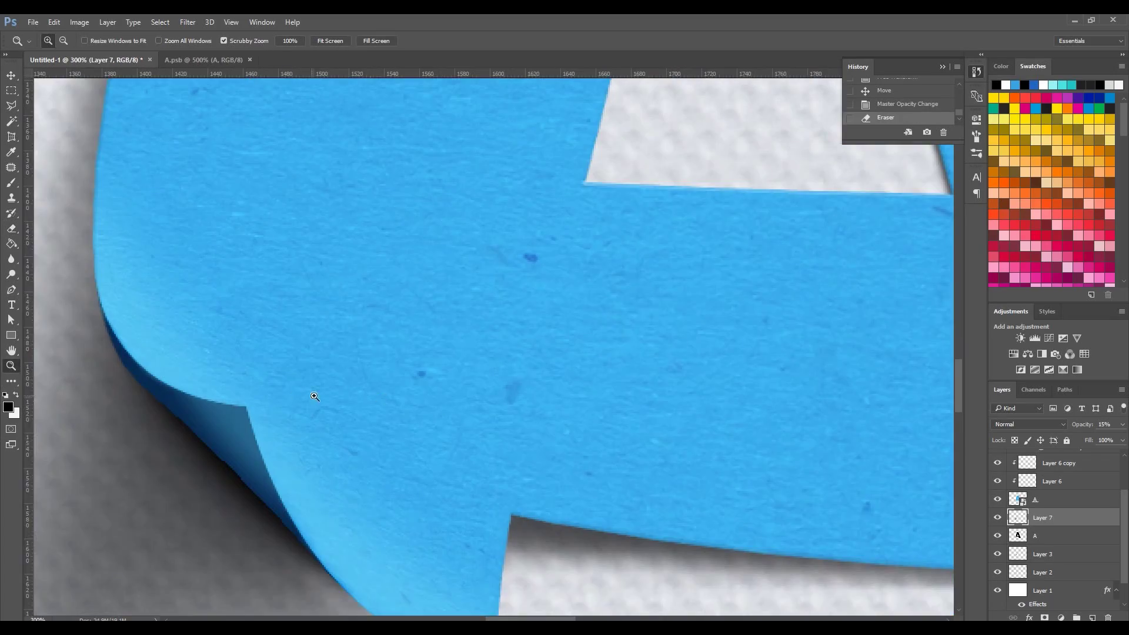
pyautogui.hotkey('ctrl', '-')
pyautogui.hotkey('ctrl', '-')
pyautogui.hotkey('ctrl', '-')
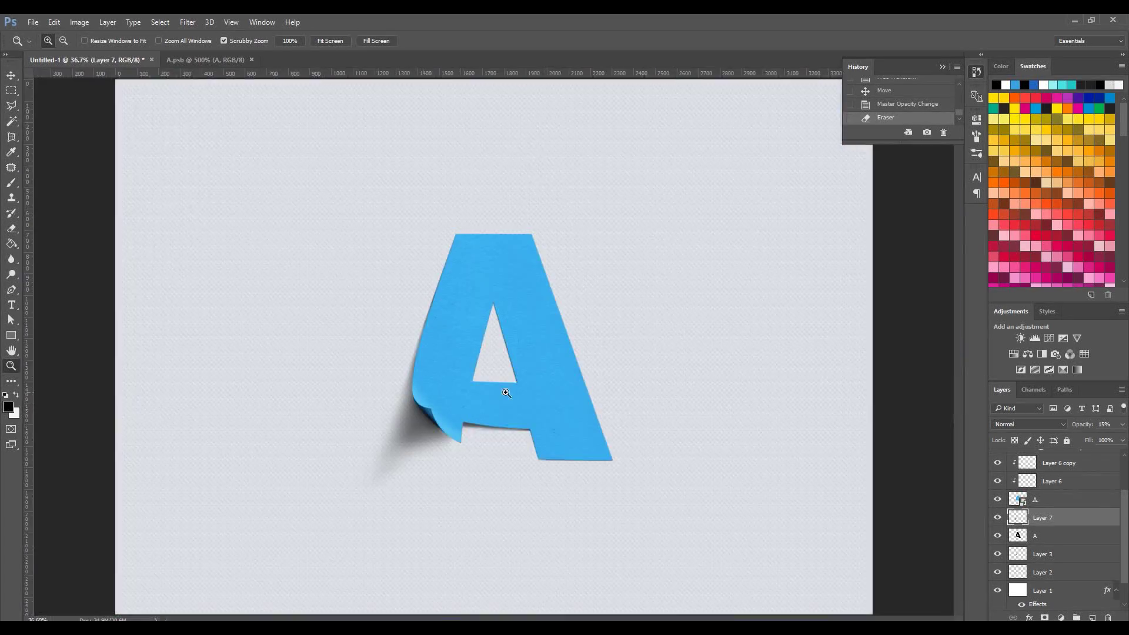
pyautogui.keyDown('alt'); pyautogui.click(512, 412); pyautogui.keyUp('alt')
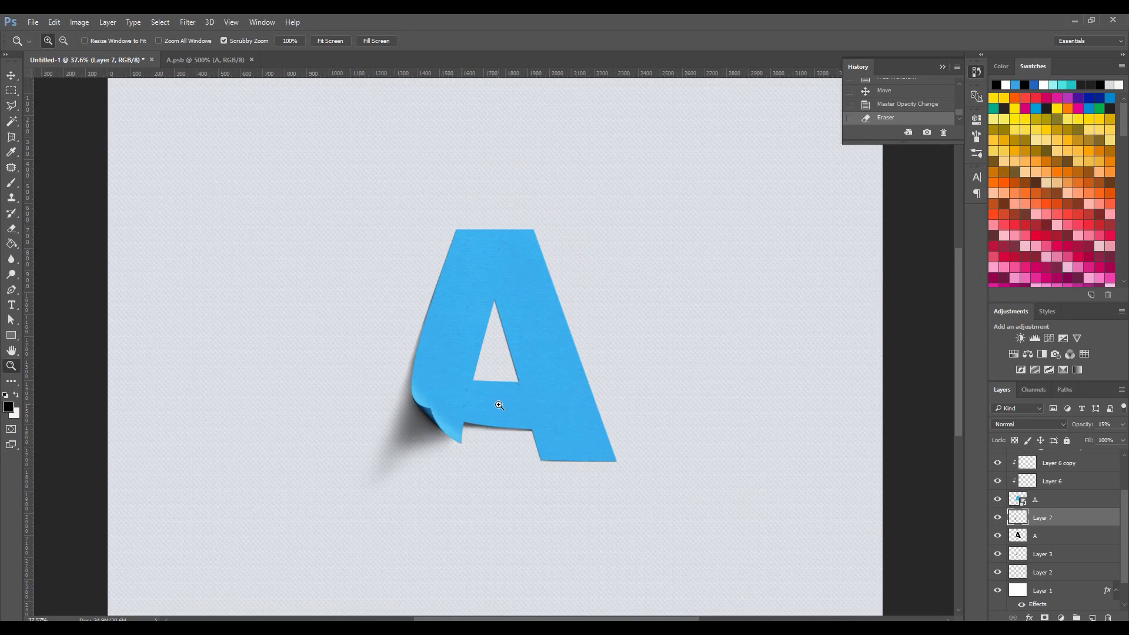
pyautogui.click(504, 395)
pyautogui.rightClick(505, 392)
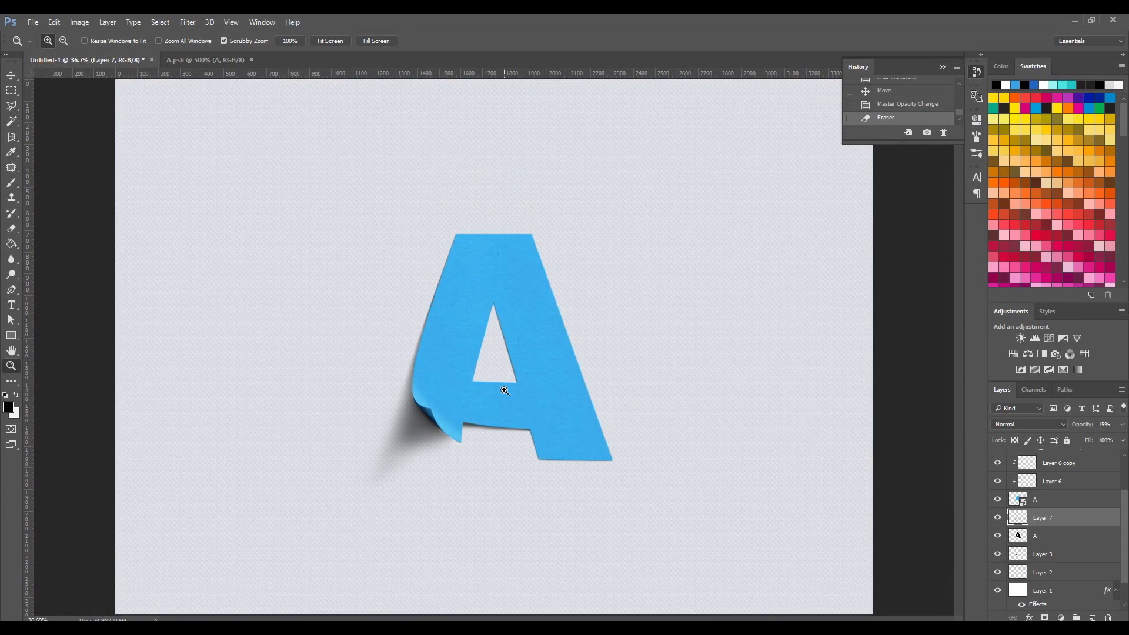
pyautogui.click(402, 459)
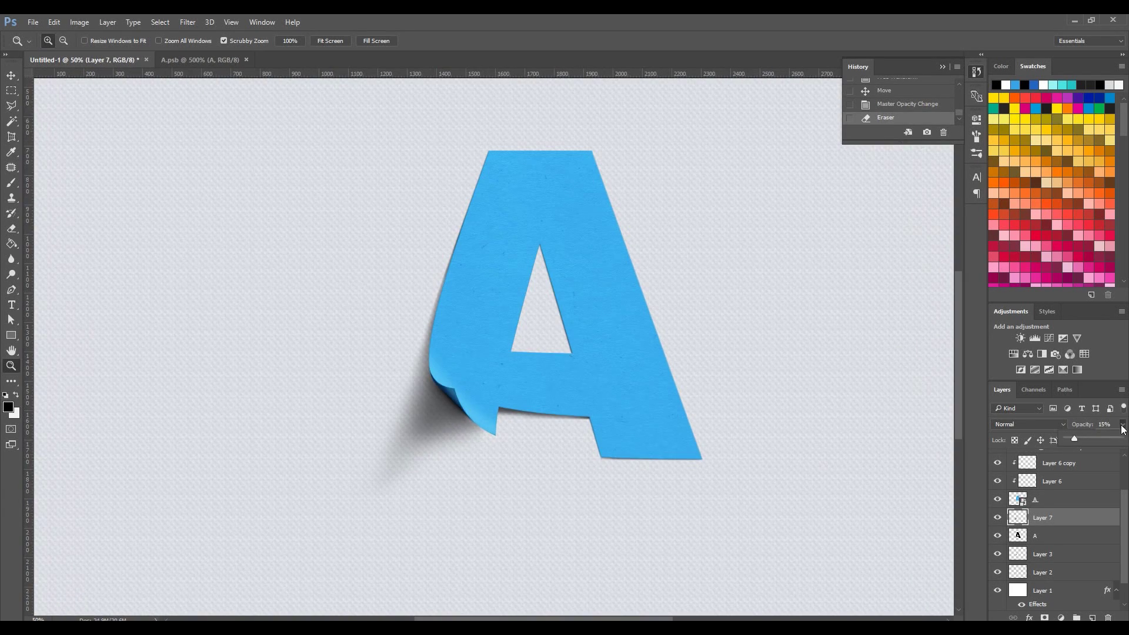
pyautogui.moveTo(1070, 438); pyautogui.dragTo(1068, 438)
pyautogui.keyDown('alt'); pyautogui.click(475, 388); pyautogui.keyUp('alt')
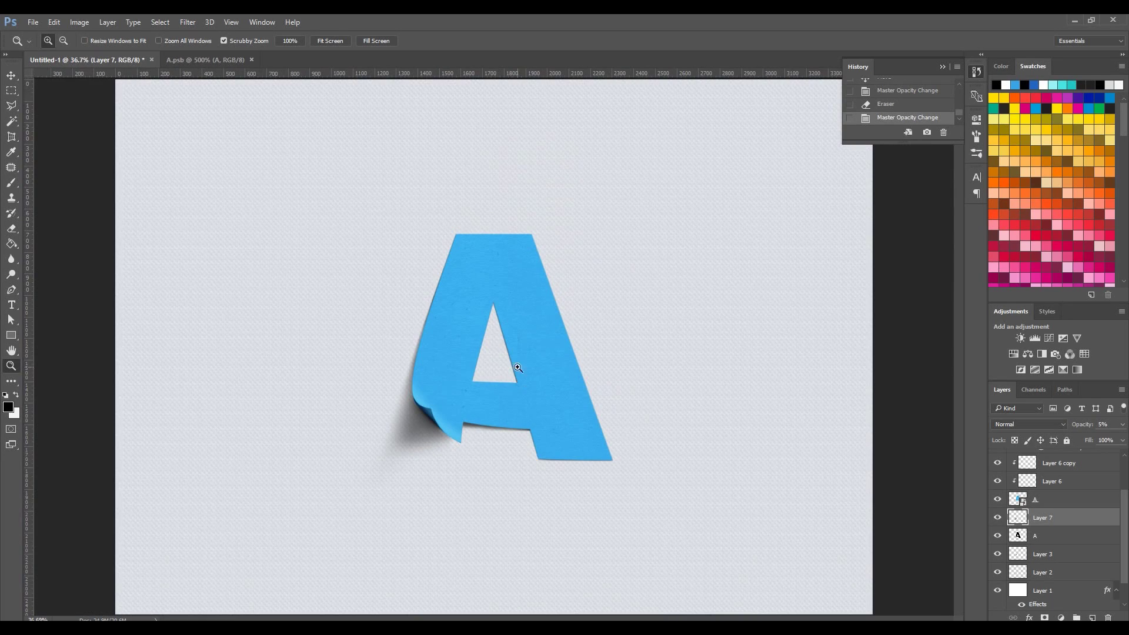